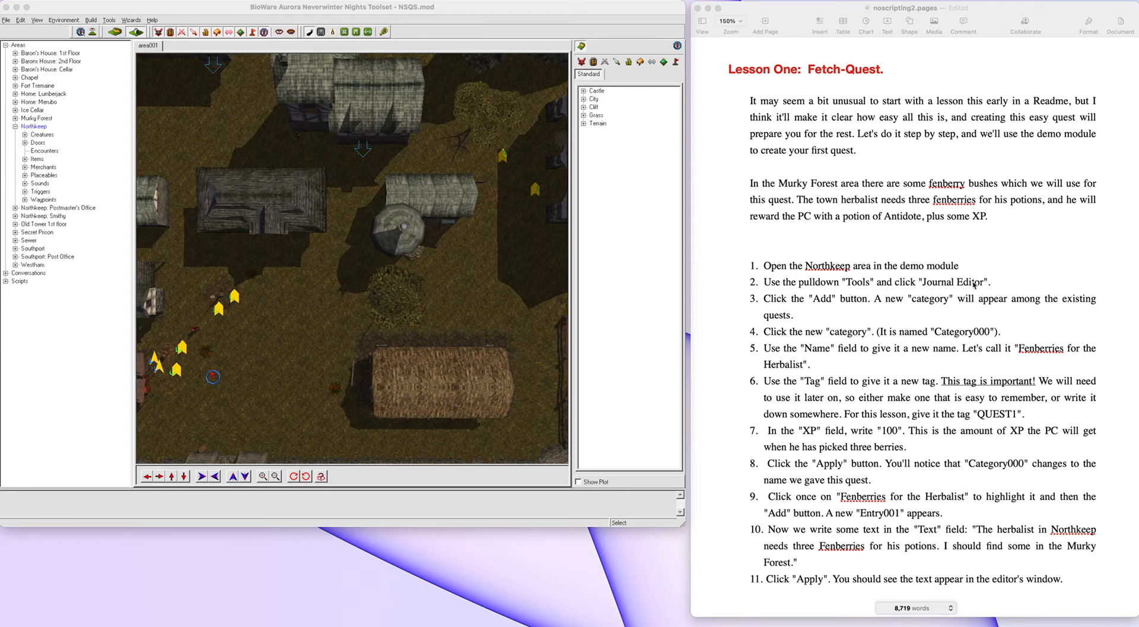
- Open the Journal Editor and add a new quest category under Root
click(108, 21)
click(129, 59)
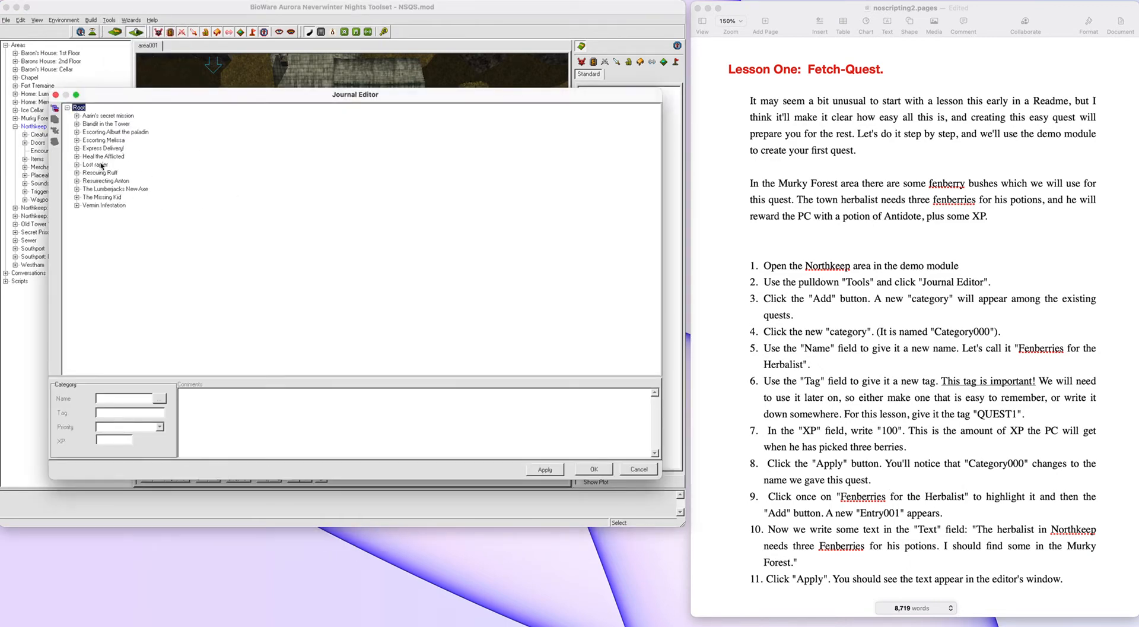
click(54, 110)
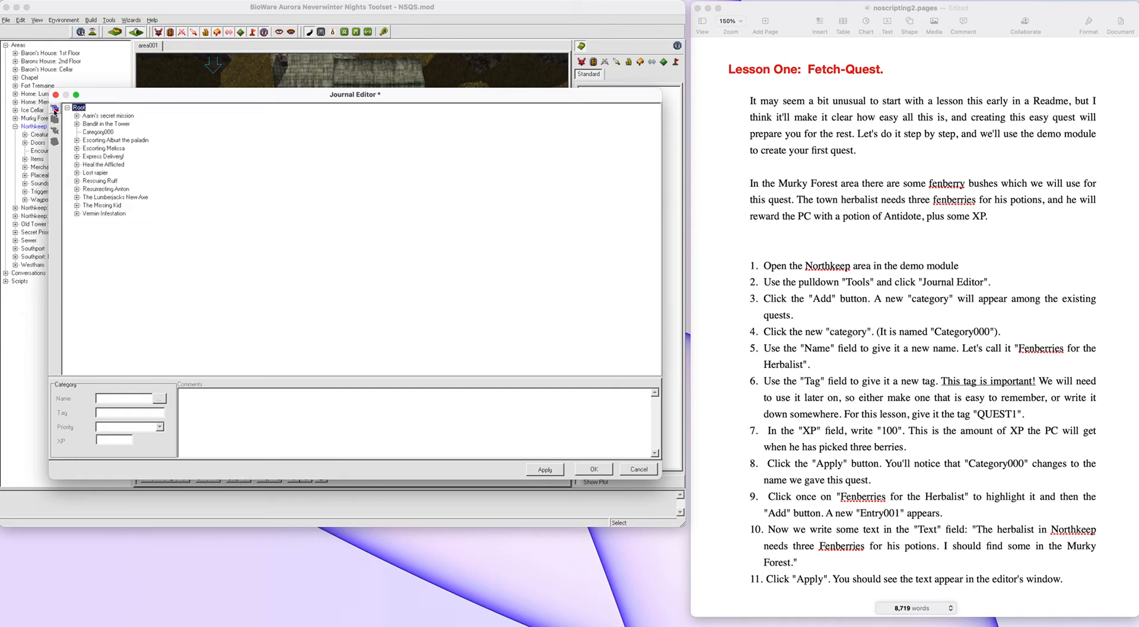
- Name the new journal category "The Herbalist" and give it the tag "QUEST1"
click(105, 133)
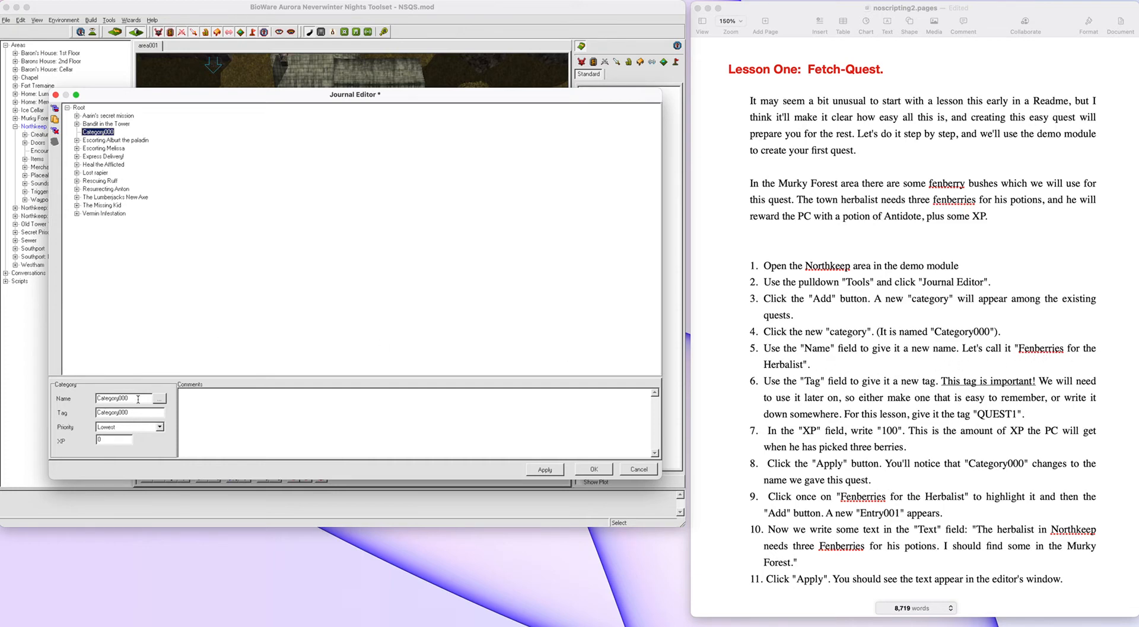
drag(138, 398, 95, 398)
text(The Herbalist)
click(142, 412)
drag(142, 412, 81, 409)
text(QUEST1)
- Set The Herbalist category's priority to Highest and its XP to 100, and apply the changes
click(160, 427)
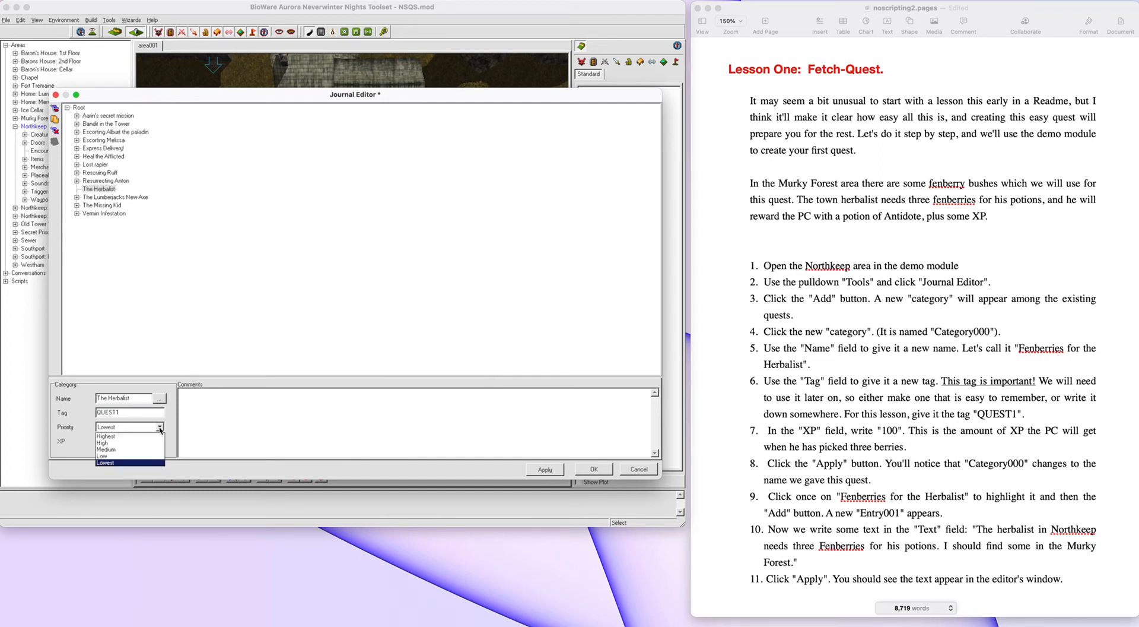
click(122, 439)
click(114, 439)
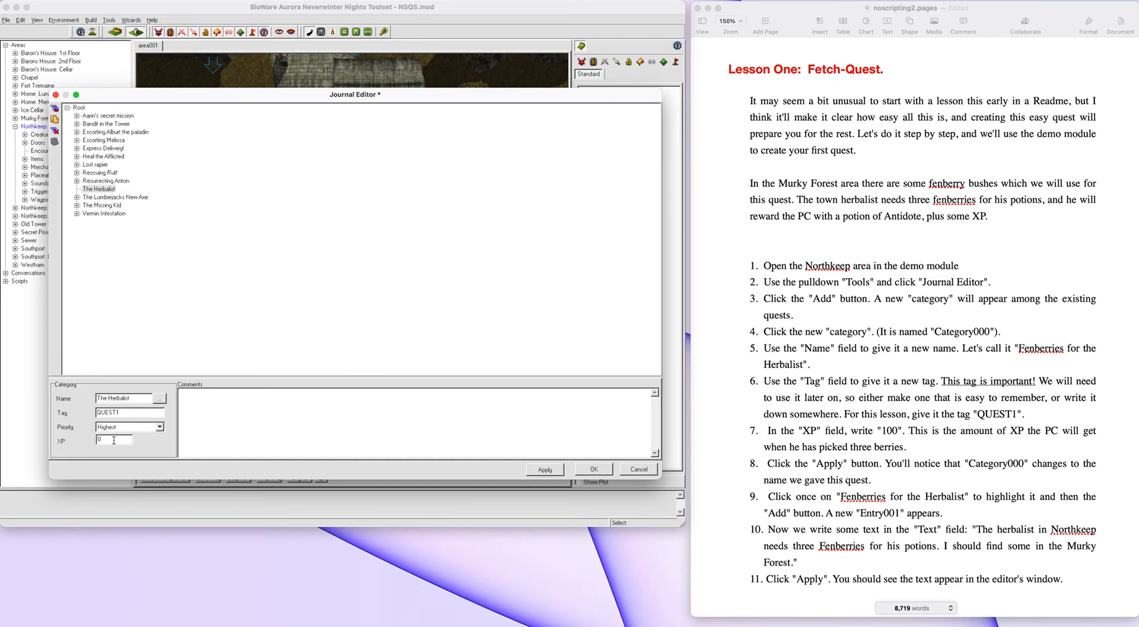
text(100)
click(540, 470)
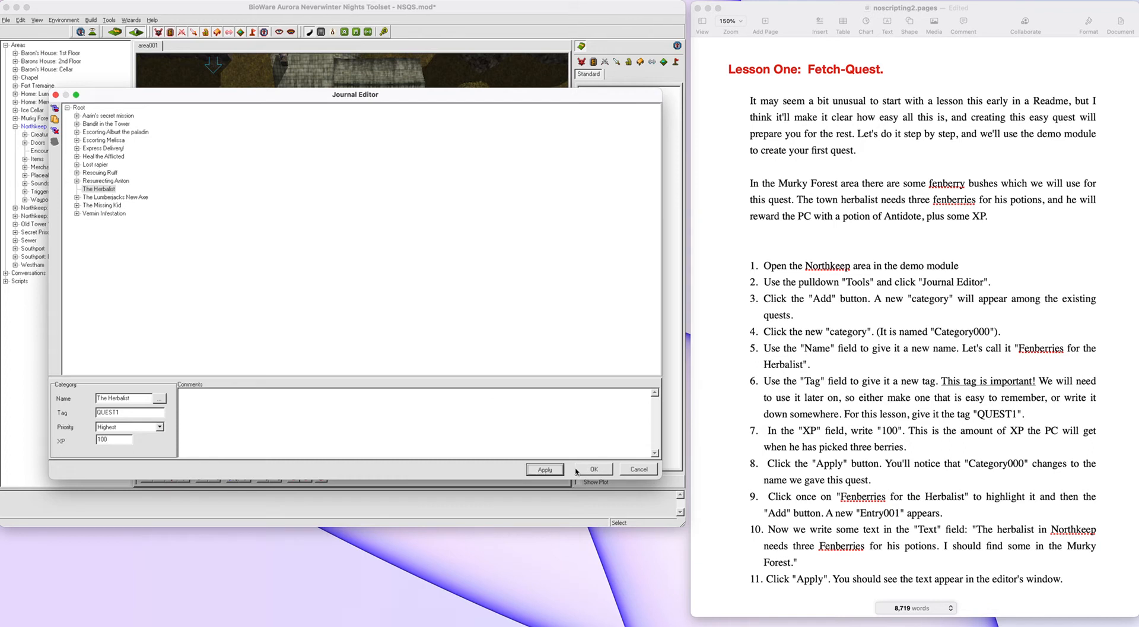
- Add a first entry to The Herbalist category and select it for editing
click(99, 190)
click(55, 109)
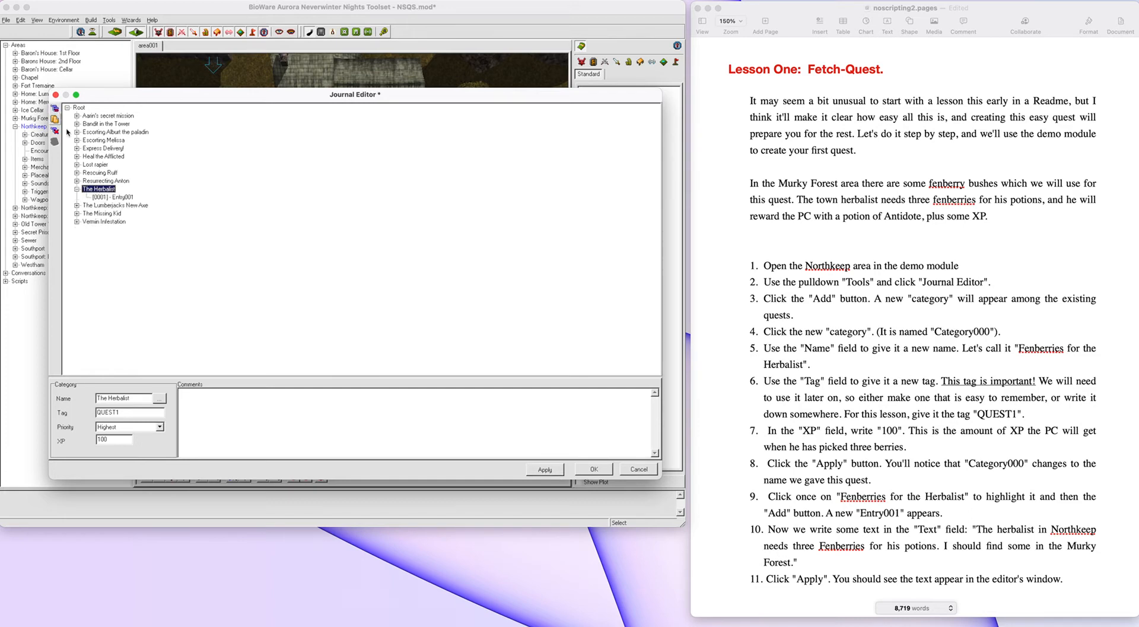
click(119, 197)
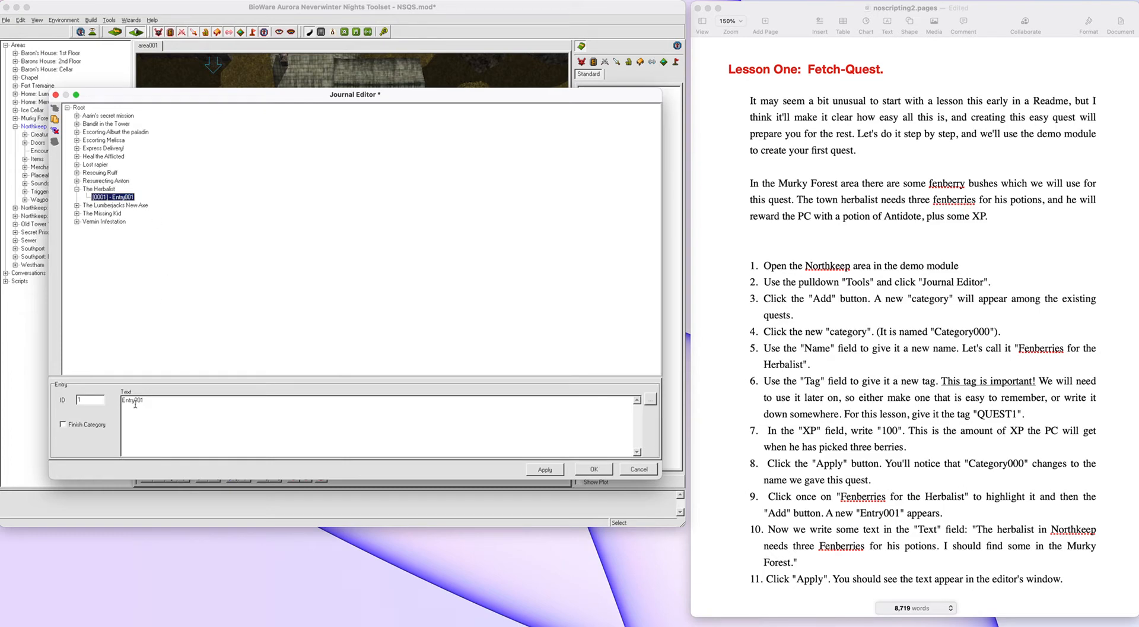
- Switch to the Pages tutorial document and copy the quoted entry text in item 10 about the herbalist needing three Fenberries
scroll(836, 388, down, 8)
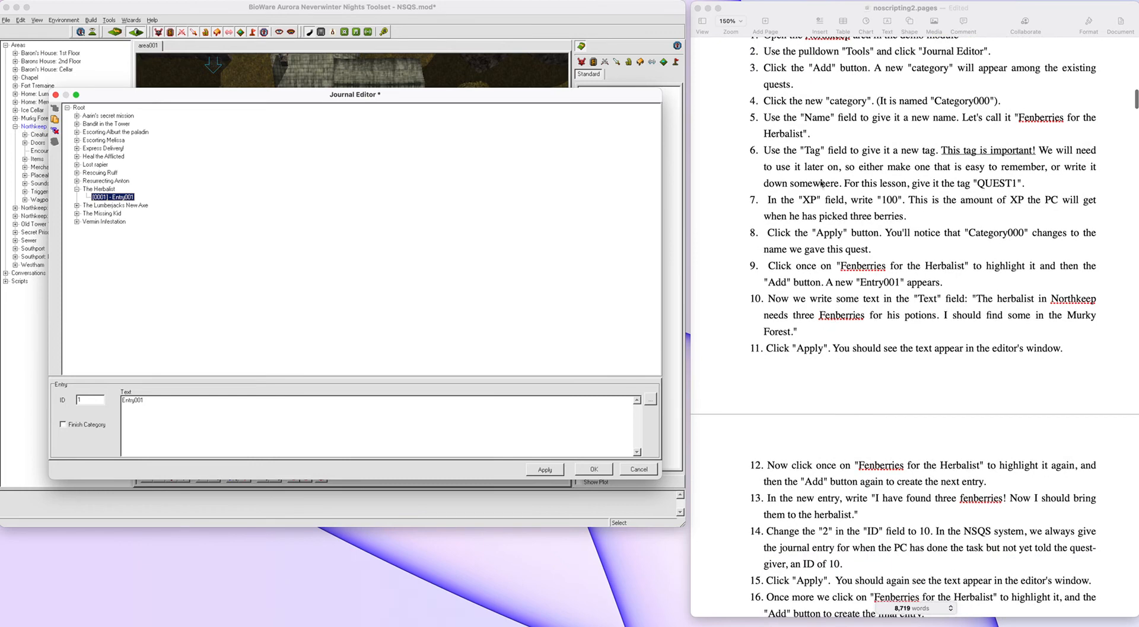
scroll(893, 174, down, 2)
scroll(893, 174, down, 2)
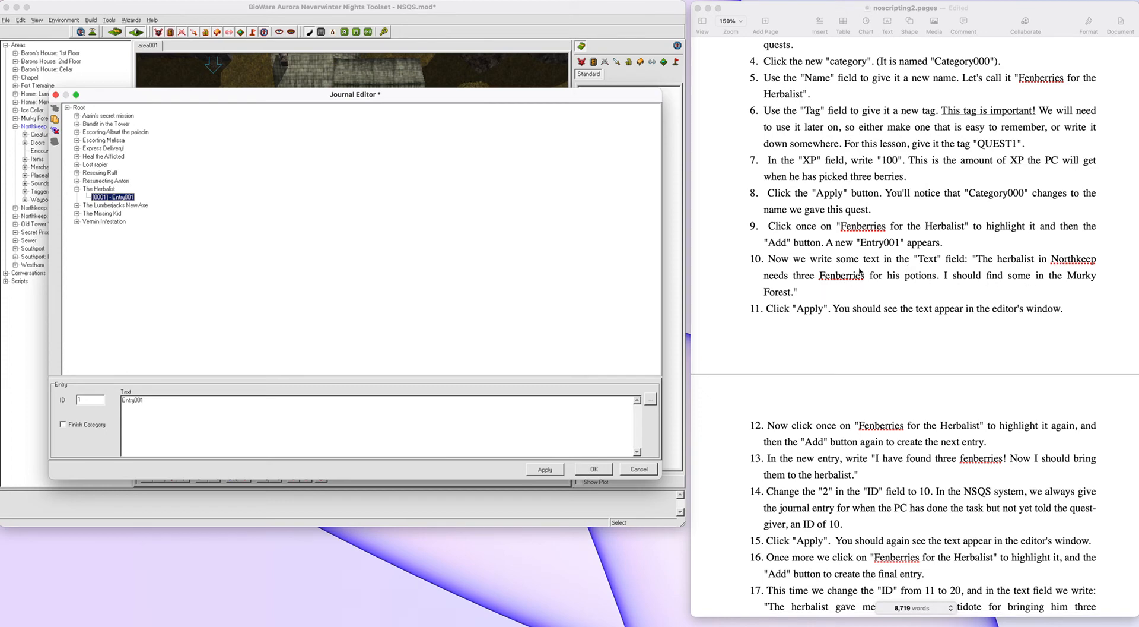
click(979, 261)
drag(980, 261, 794, 293)
key(ctrl+c)
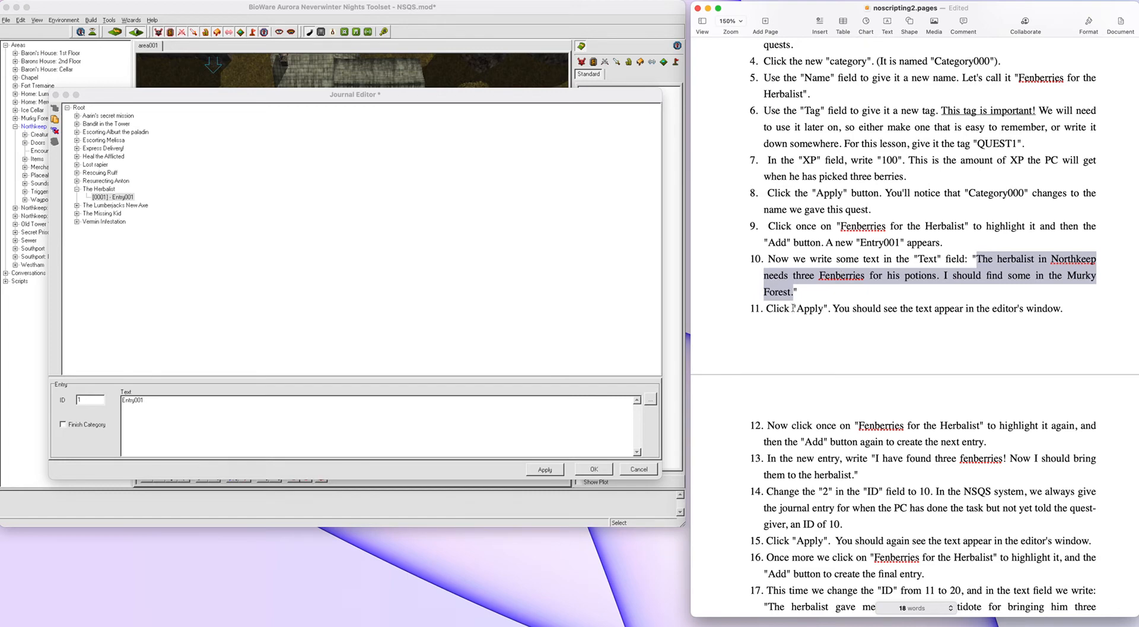
- Replace the first entry's placeholder text with the copied sentences about the herbalist needing three Fenberries from the Murky Forest, and apply
click(178, 402)
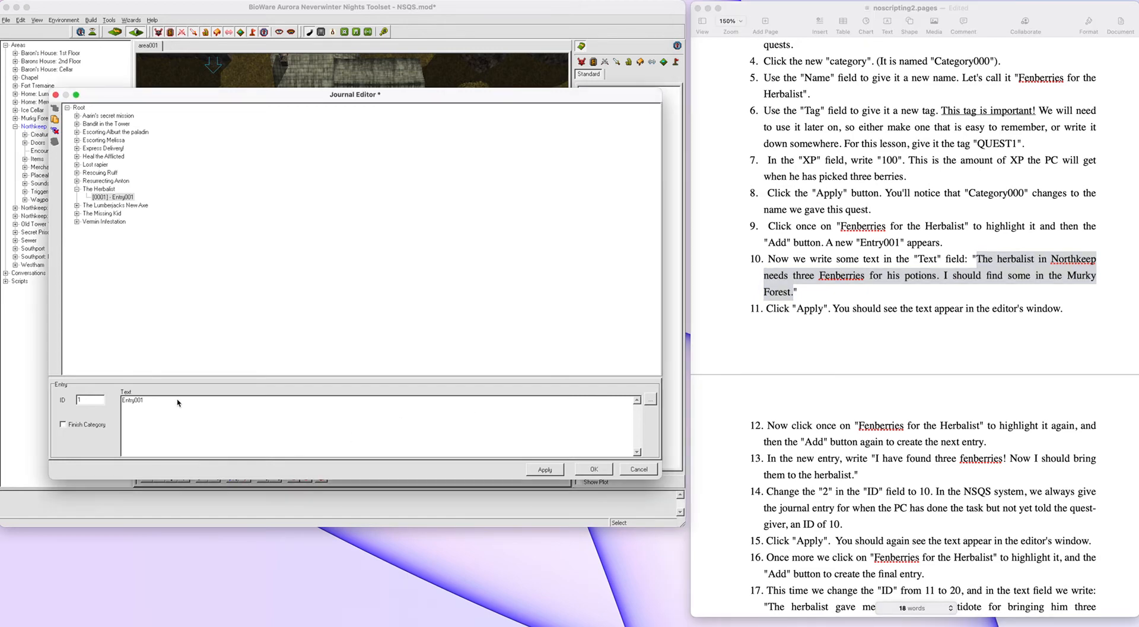
key(BackSpace)
key(BackSpace)
key(BackSpace)
key(BackSpace)
key(BackSpace)
key(BackSpace)
key(BackSpace)
key(BackSpace)
key(ctrl+v)
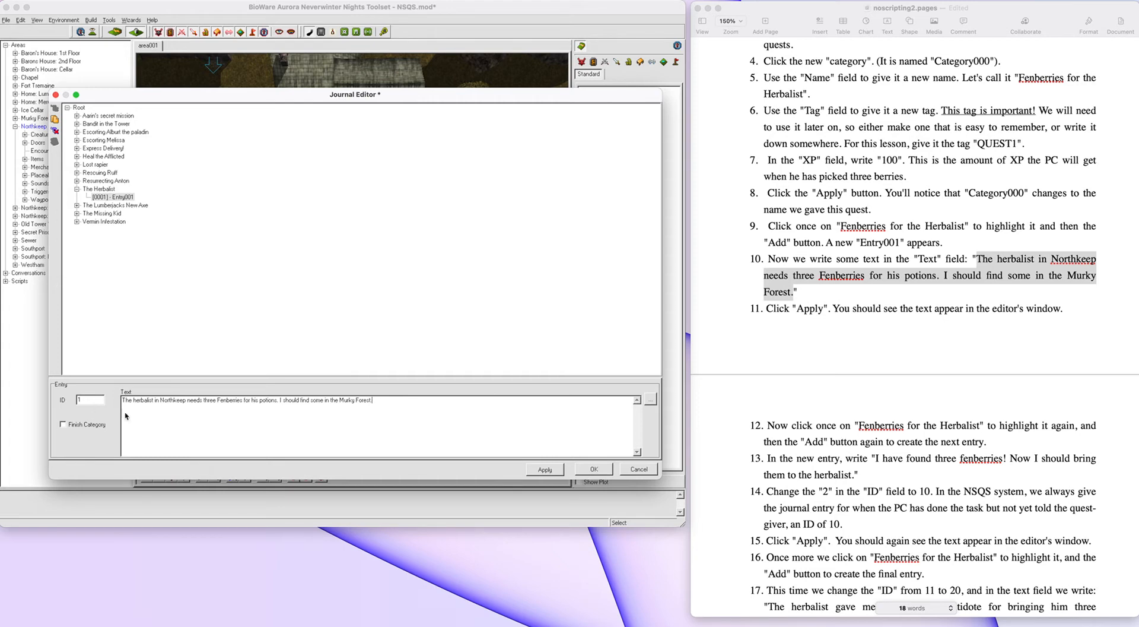
click(546, 470)
click(118, 198)
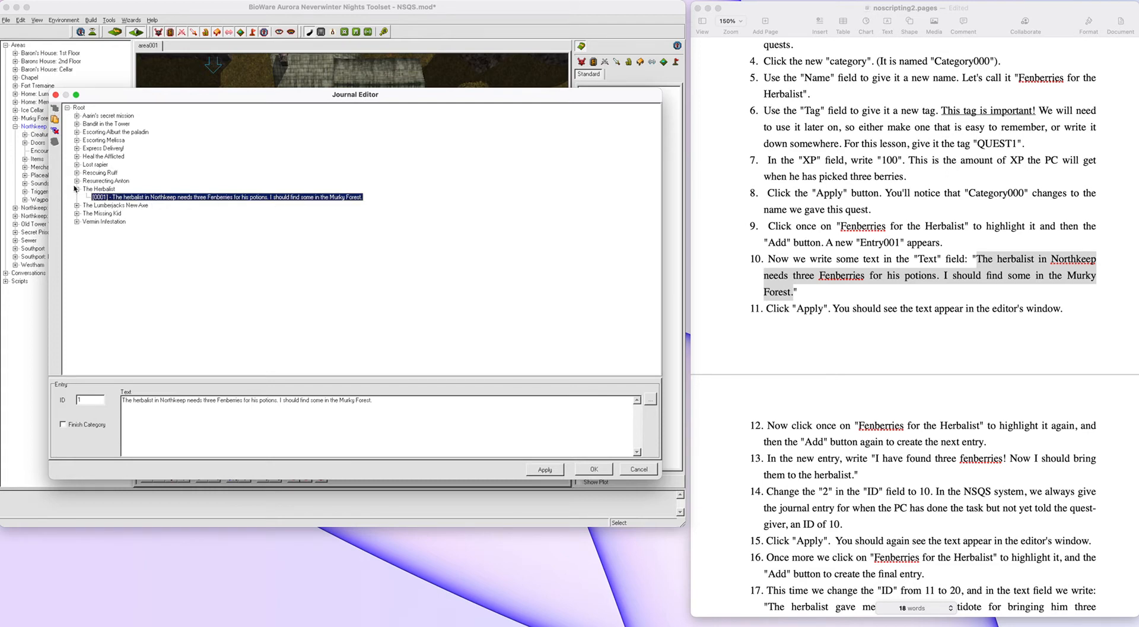
- Add a second entry to The Herbalist category and set its ID to 10
click(100, 189)
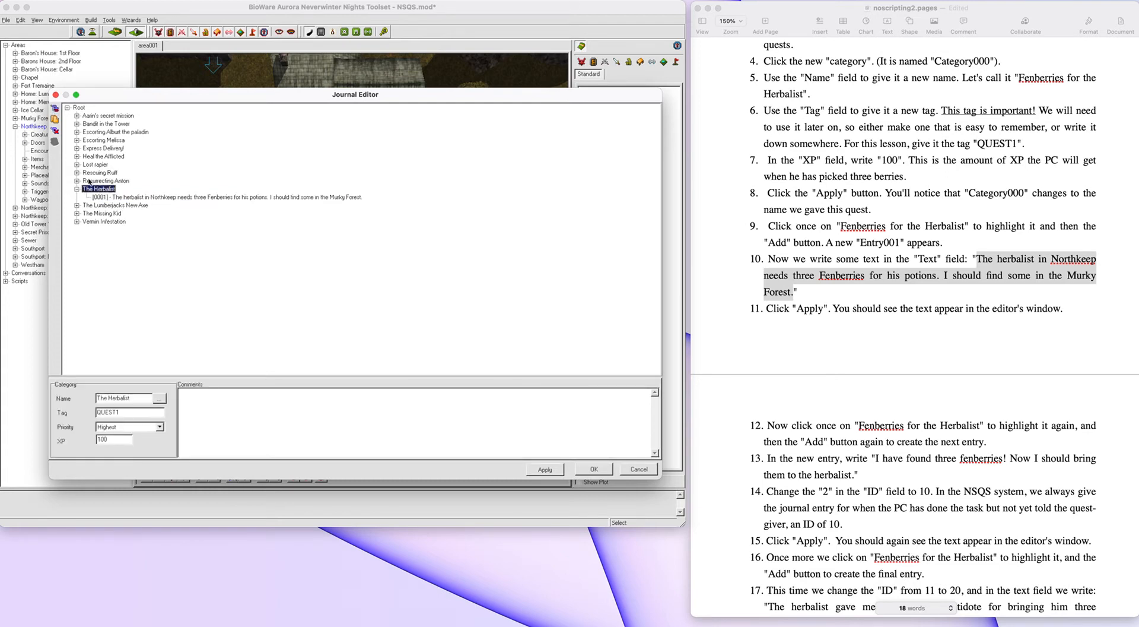
click(54, 109)
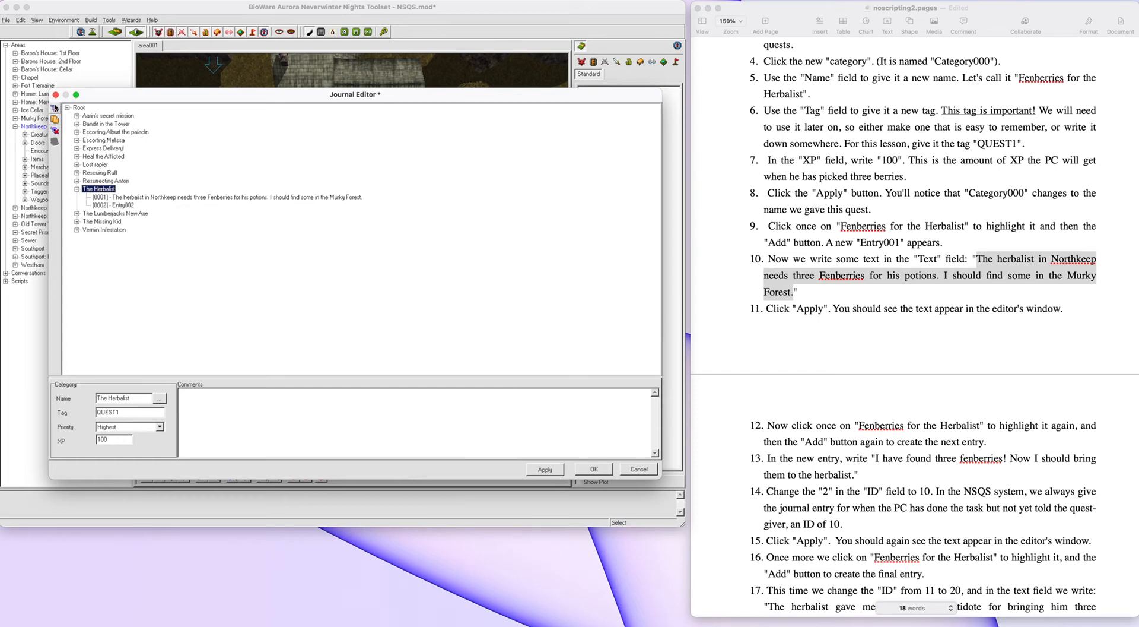
click(114, 206)
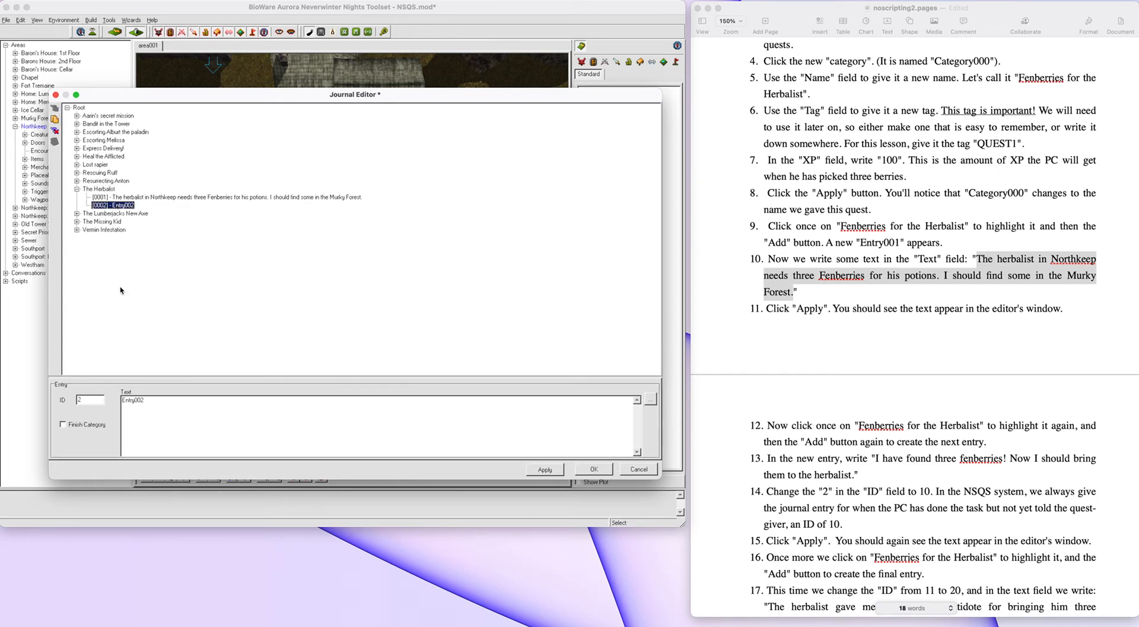
double_click(86, 401)
text(10)
- Copy the quoted entry text in item 13 of the Pages tutorial document
click(878, 461)
click(877, 458)
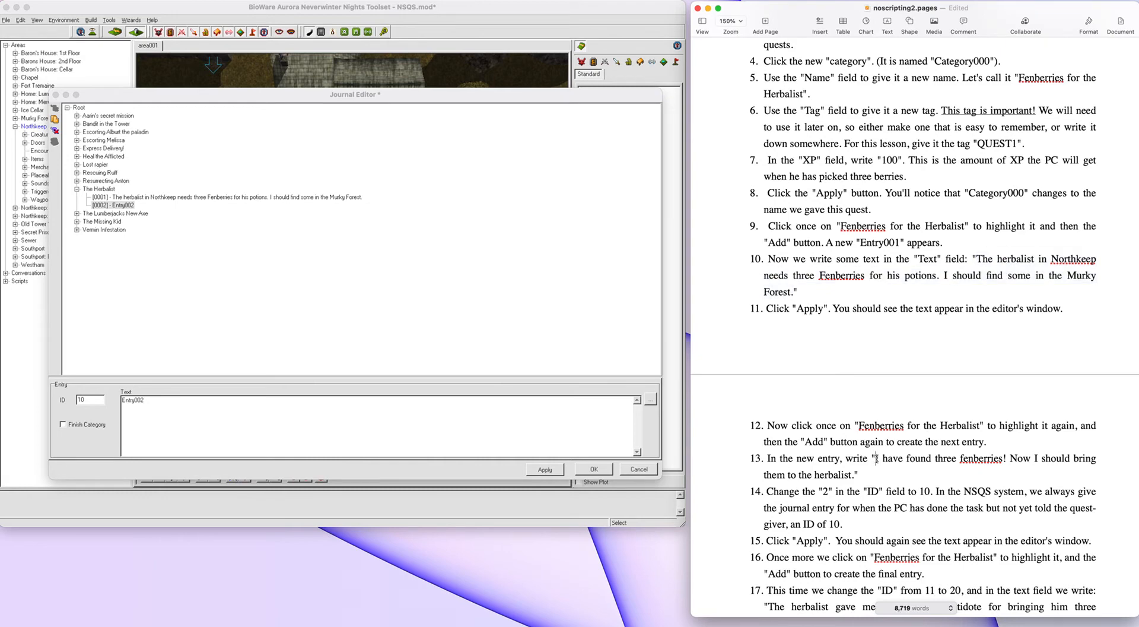
drag(877, 458, 853, 476)
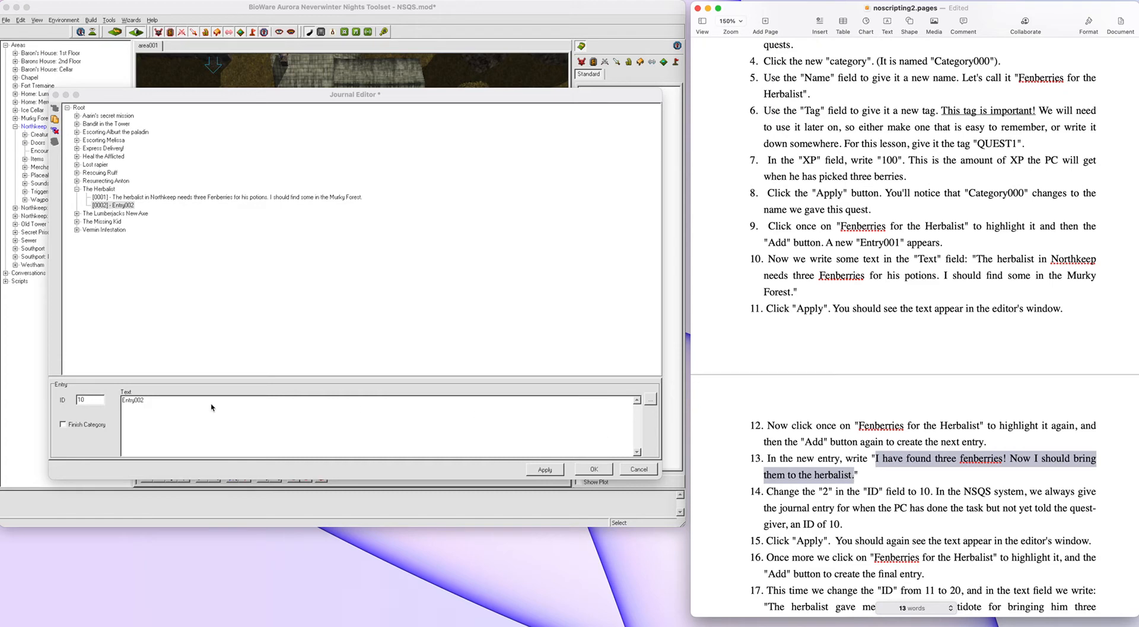
- Replace the second entry's text with "I have found three fenberries! Now I should bring them to the herbalist." and apply
click(164, 404)
key(BackSpace)
key(BackSpace)
key(BackSpace)
key(BackSpace)
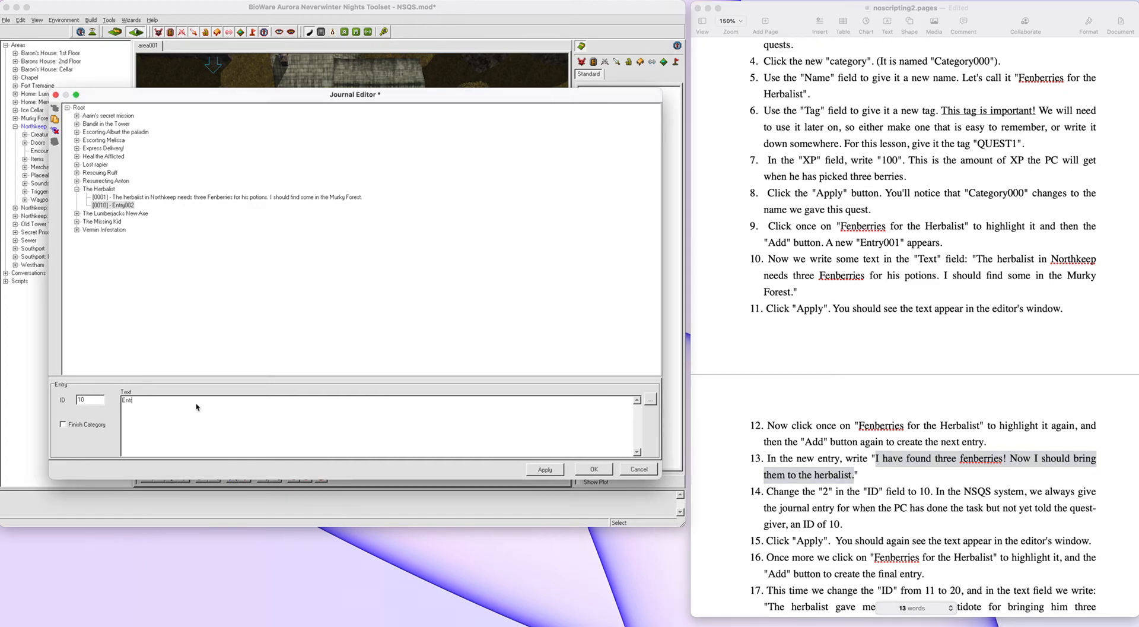
key(BackSpace)
text(I have found three fenberries! Now I should bring them to the herbalist.)
click(545, 471)
click(130, 207)
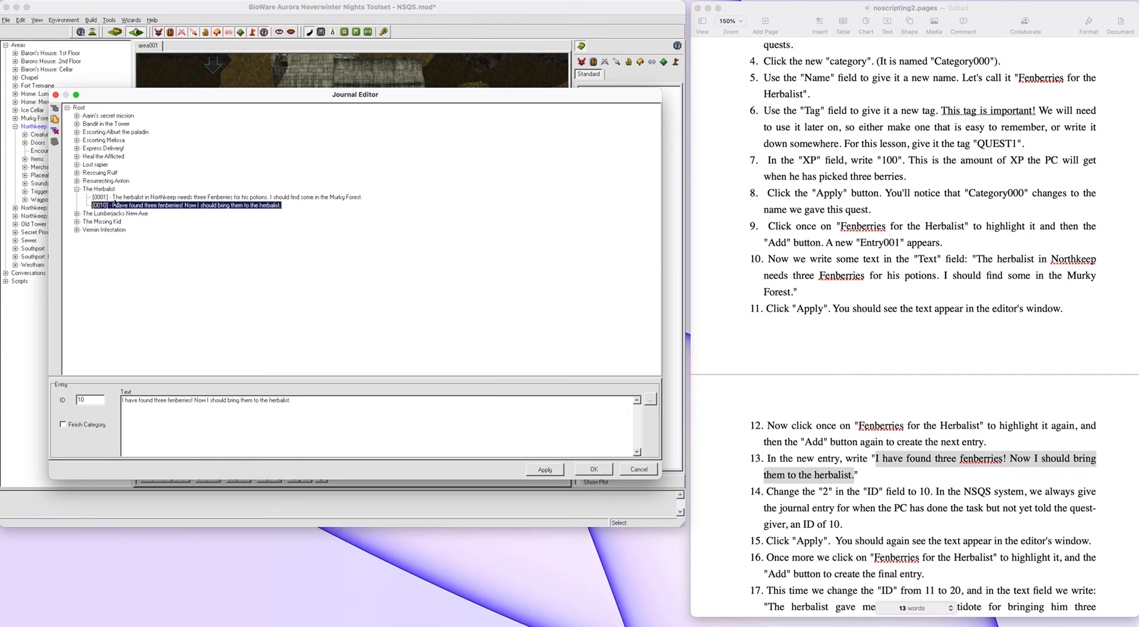
- Add a third entry to The Herbalist category, set its ID to 20 and enable Finish Category
click(99, 189)
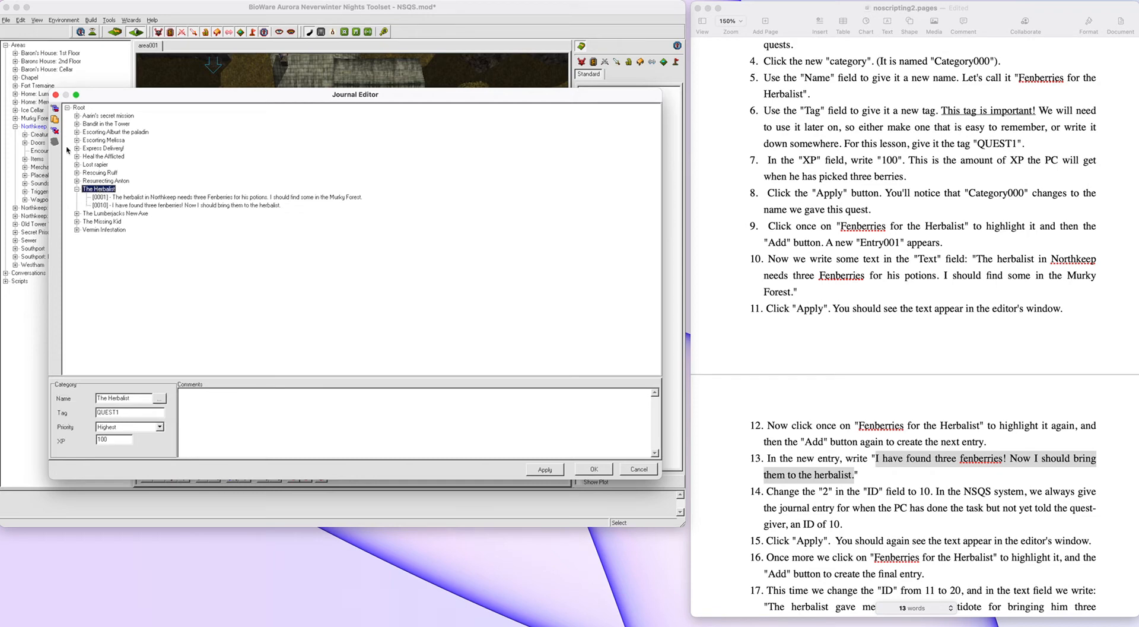
click(55, 109)
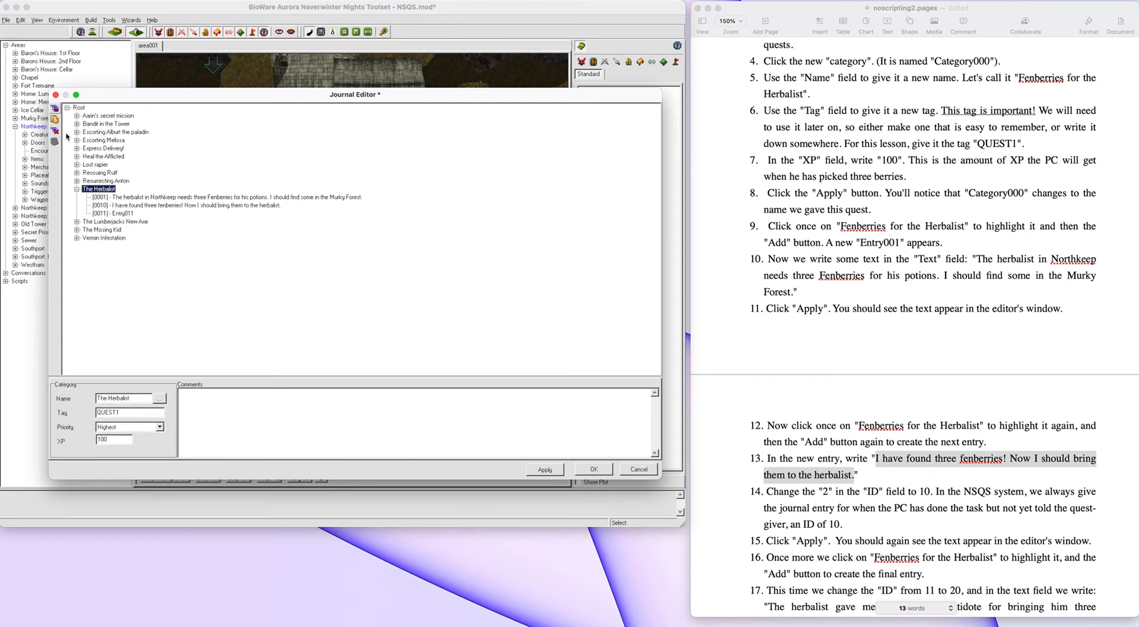
click(120, 214)
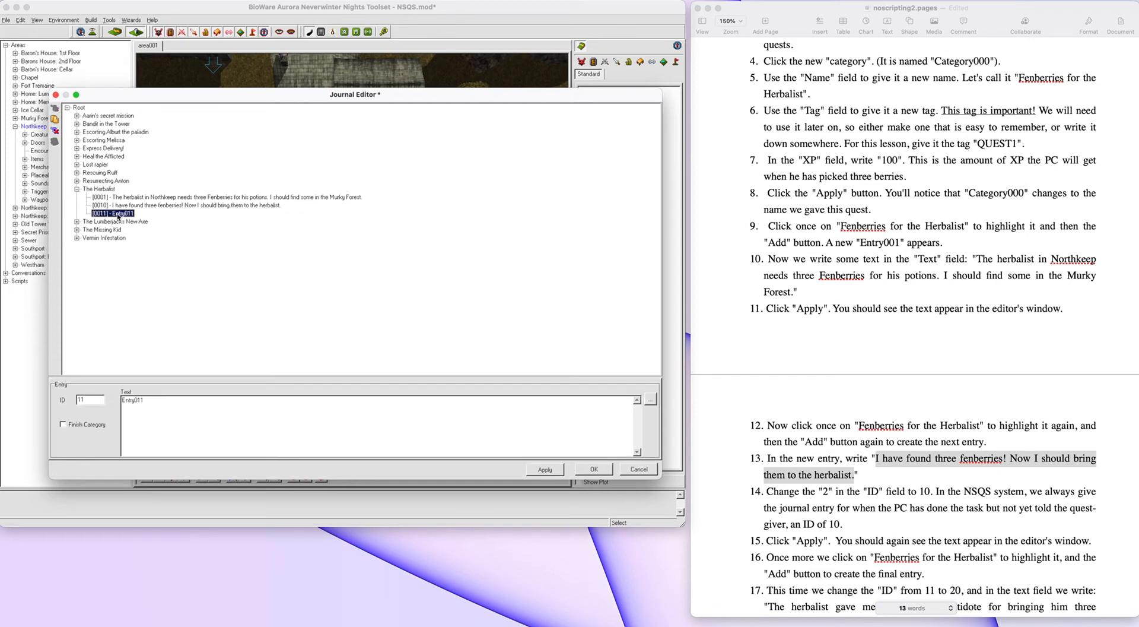
click(85, 400)
click(64, 424)
click(127, 214)
- Copy the quoted entry text in item 17 of the Pages tutorial document about the potion of Antidote
scroll(849, 433, down, 4)
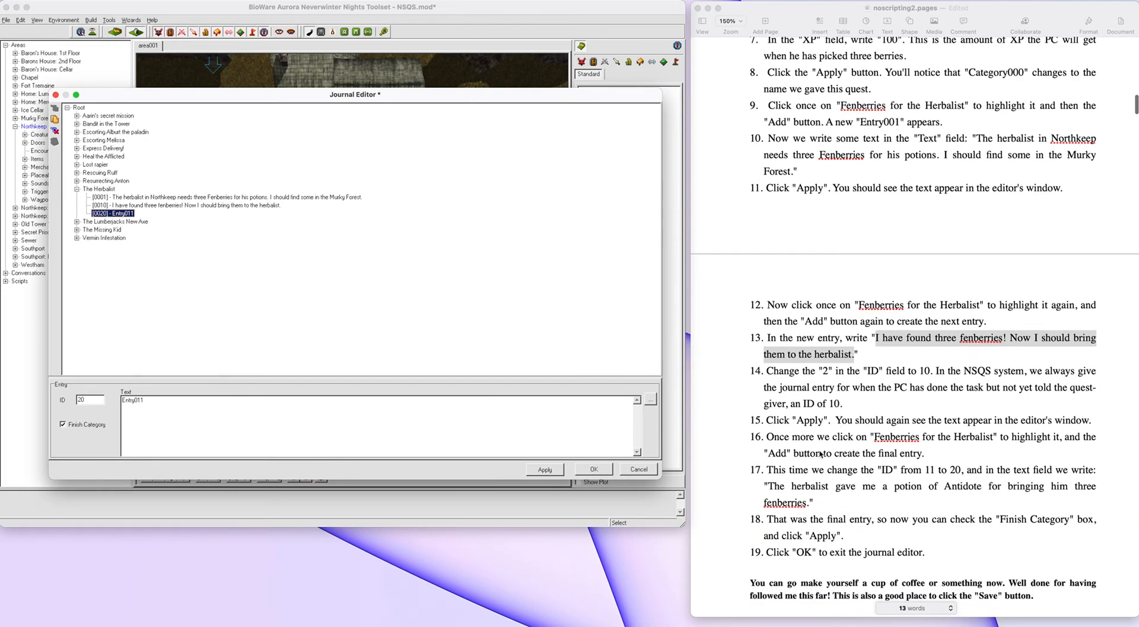
scroll(816, 452, down, 2)
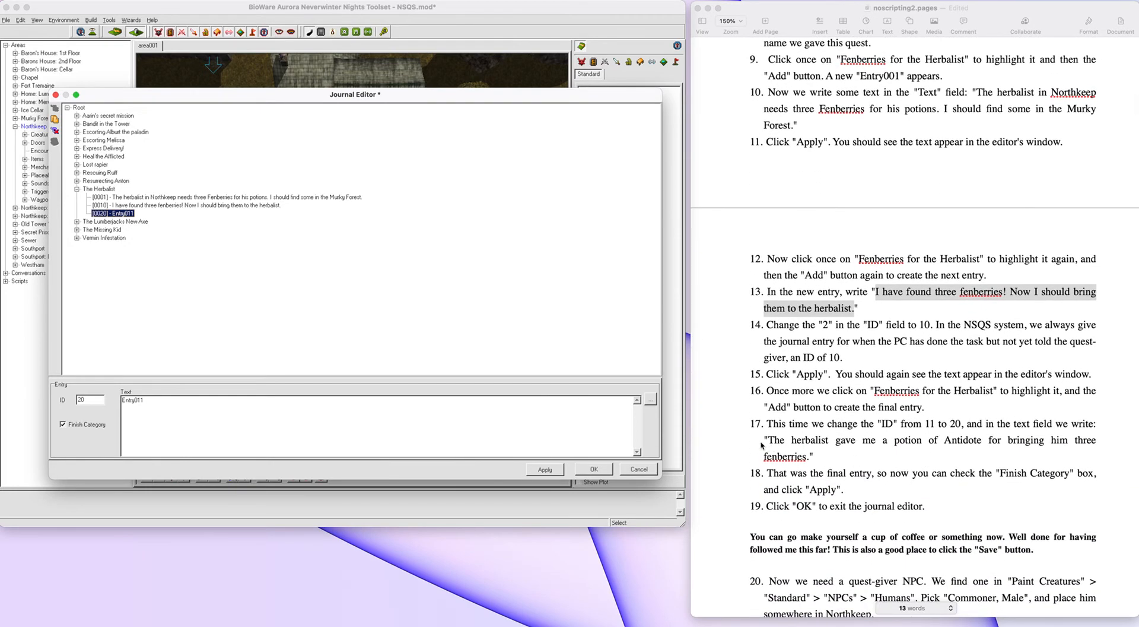
click(770, 440)
drag(770, 440, 810, 456)
key(super+c)
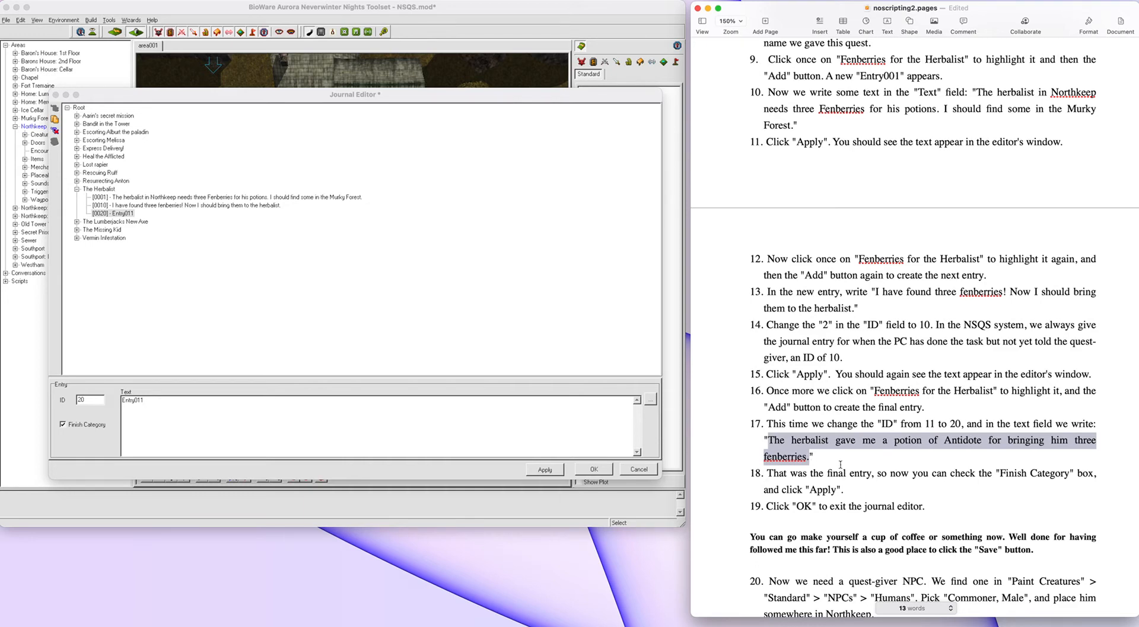
- Replace the third entry's text with "The herbalist gave me a potion of Antidote for bringing him three fenberries." and apply
click(176, 401)
key(BackSpace)
key(BackSpace)
key(BackSpace)
key(BackSpace)
key(BackSpace)
key(BackSpace)
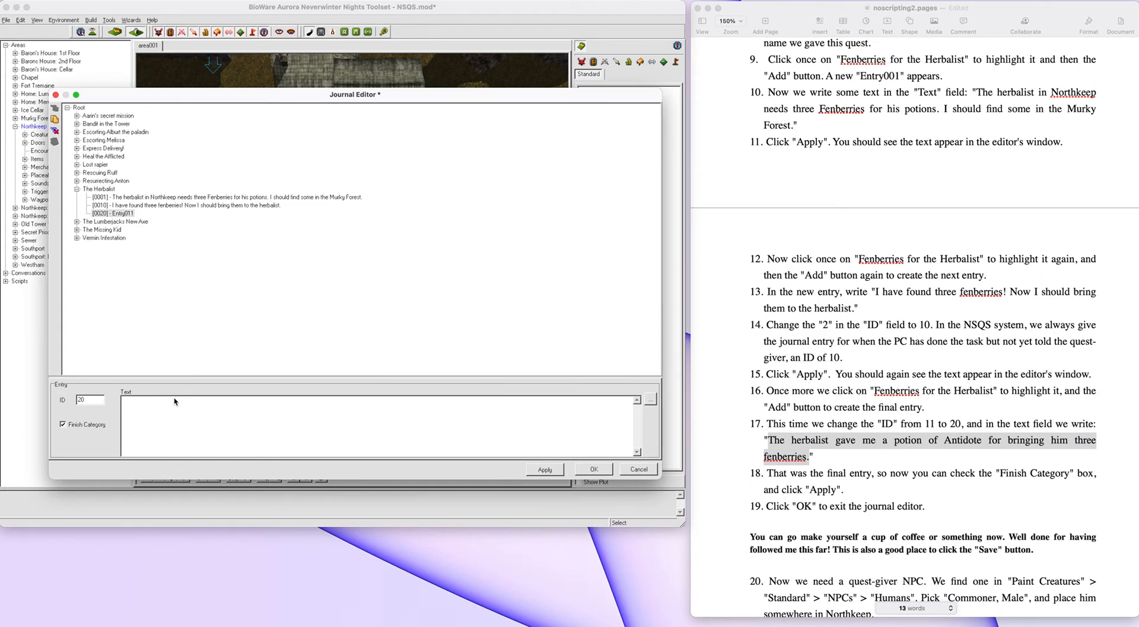
key(super+v)
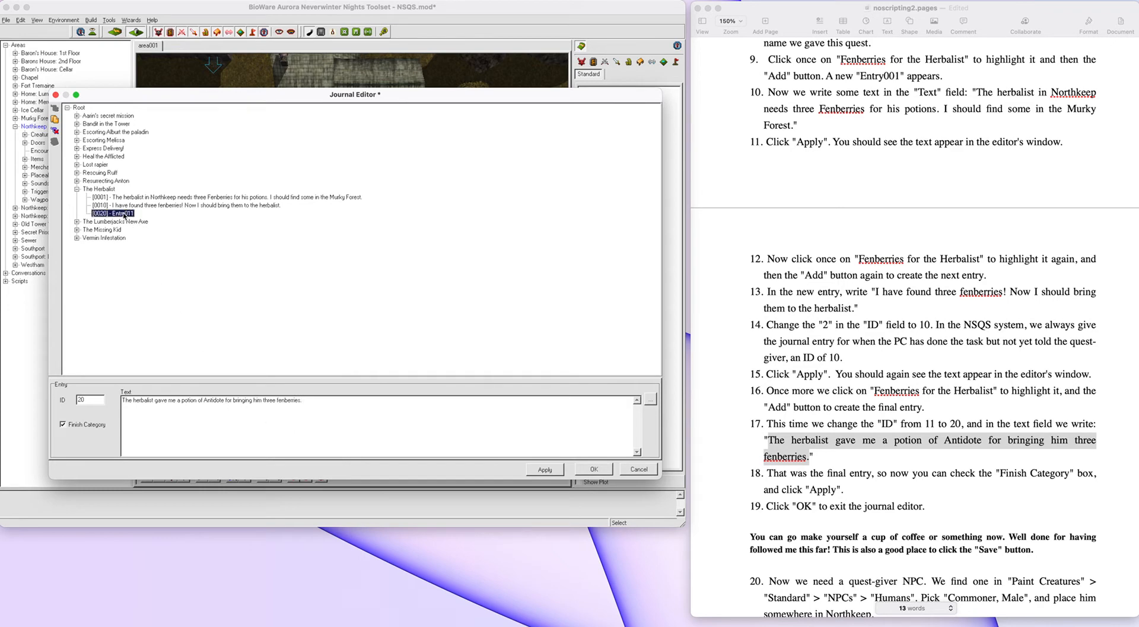
click(545, 469)
- Accept the journal changes to close the Journal Editor, and save the module
click(593, 469)
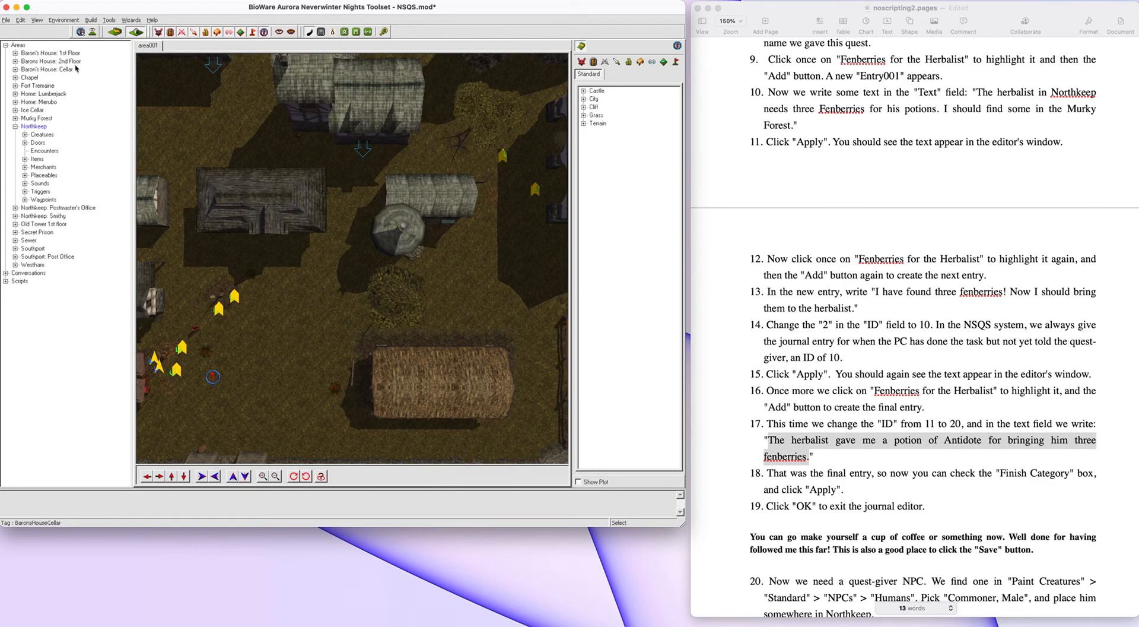
click(6, 20)
click(18, 64)
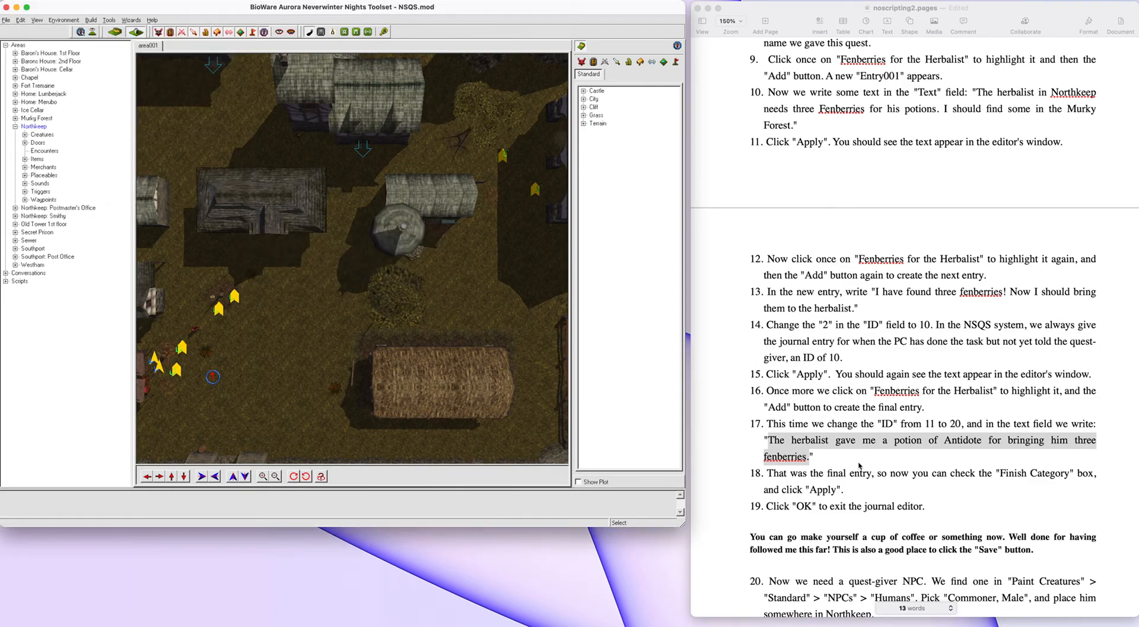
- Place a standard human NPC of the type "Commoner, Male" on open ground in Northkeep, beside the thatched-roof building
scroll(843, 486, down, 2)
scroll(843, 485, down, 10)
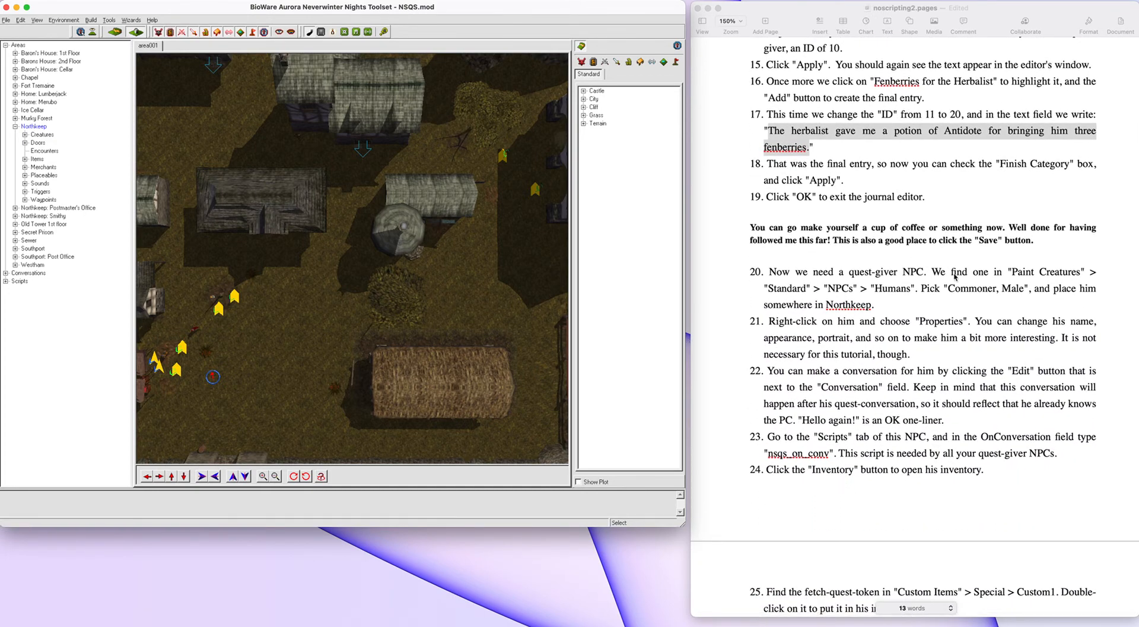
click(582, 62)
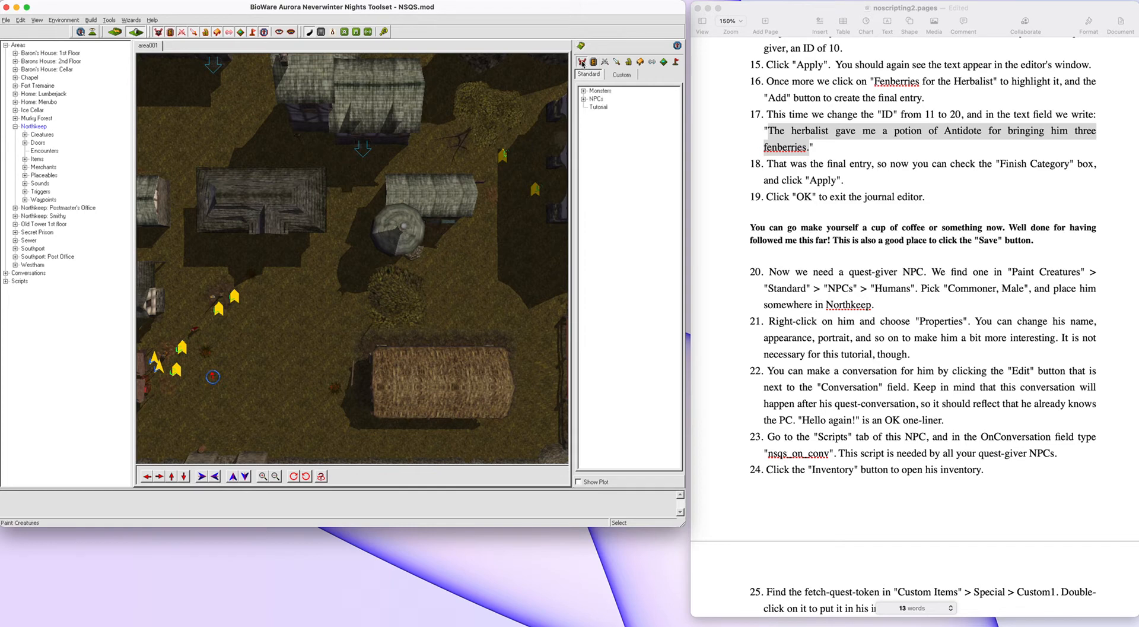
click(583, 99)
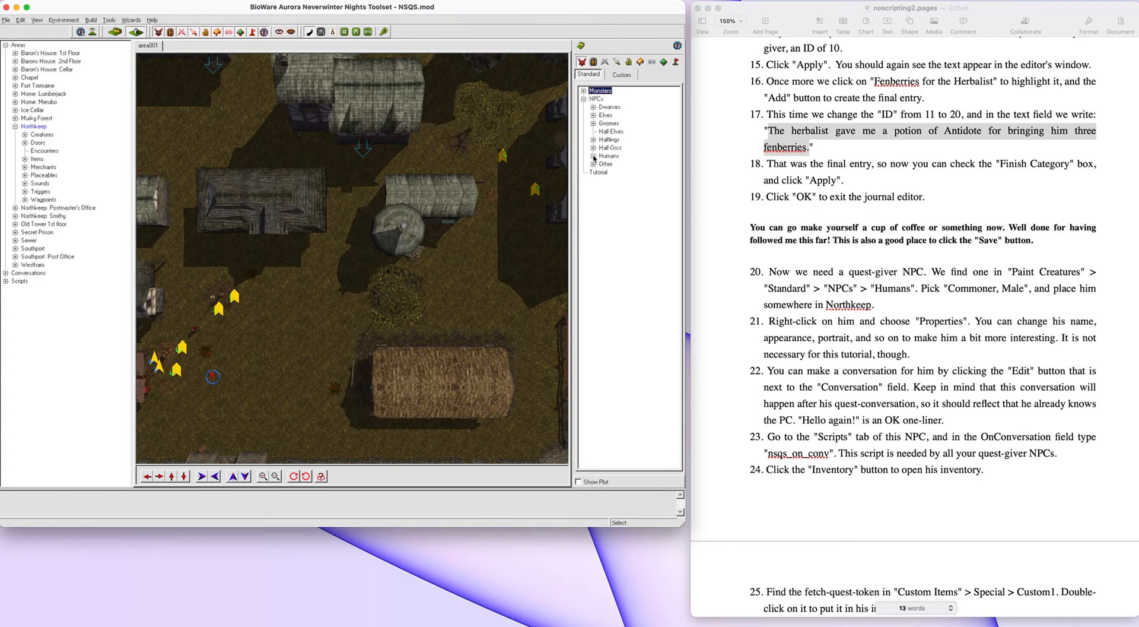
click(593, 156)
click(622, 197)
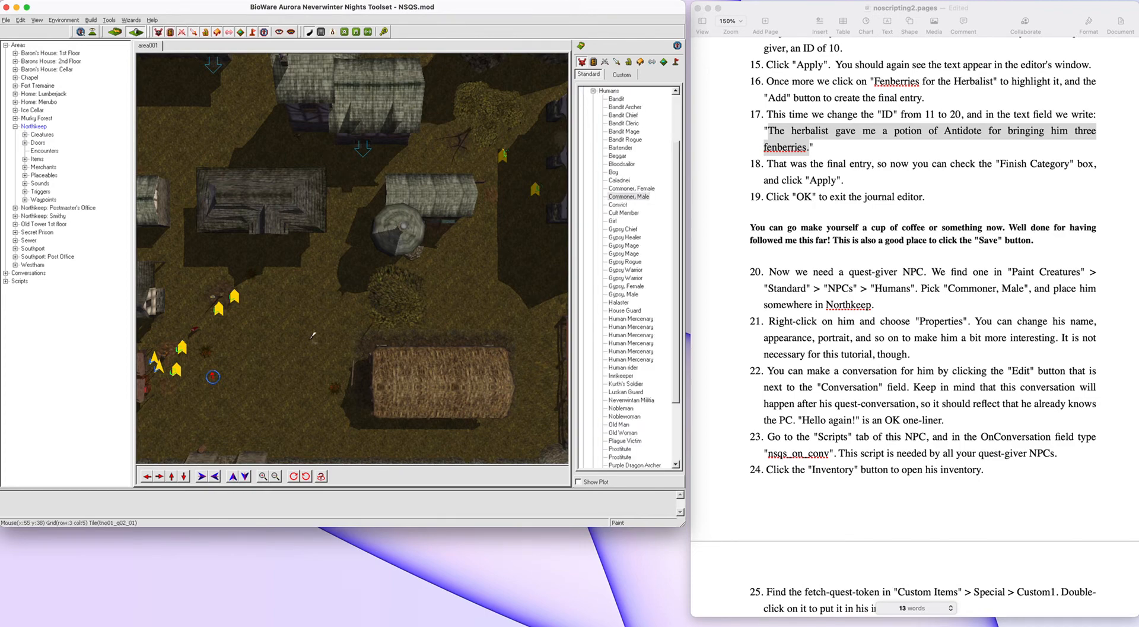
click(307, 342)
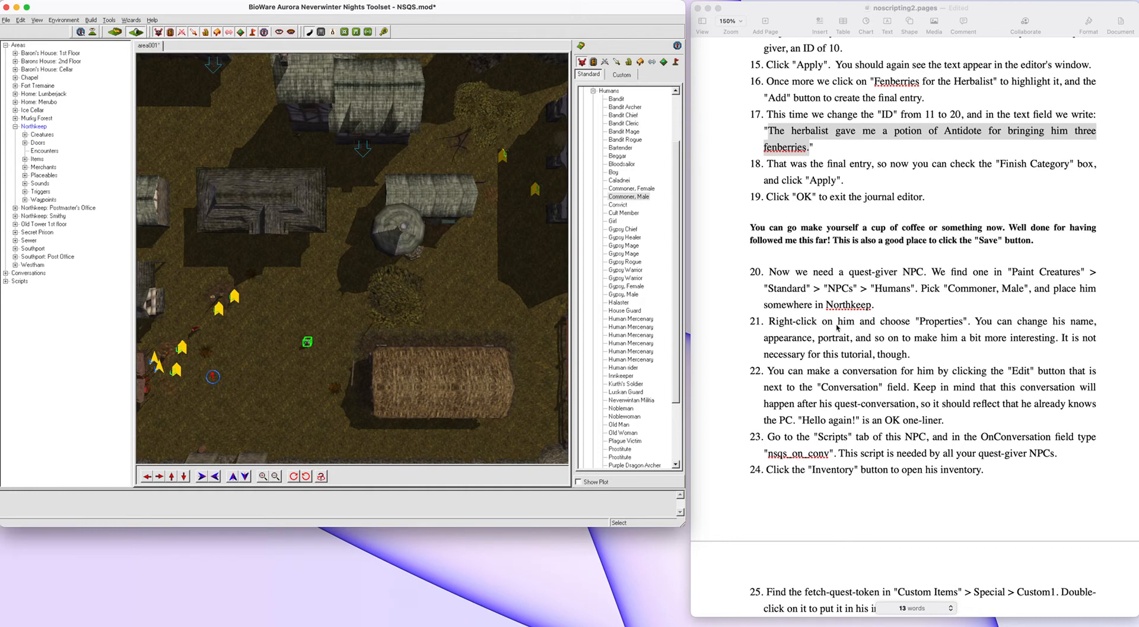
- Set the OnConversation script of the placed Commoner, Male to nsqs_on_conv in his creature properties
right_click(308, 343)
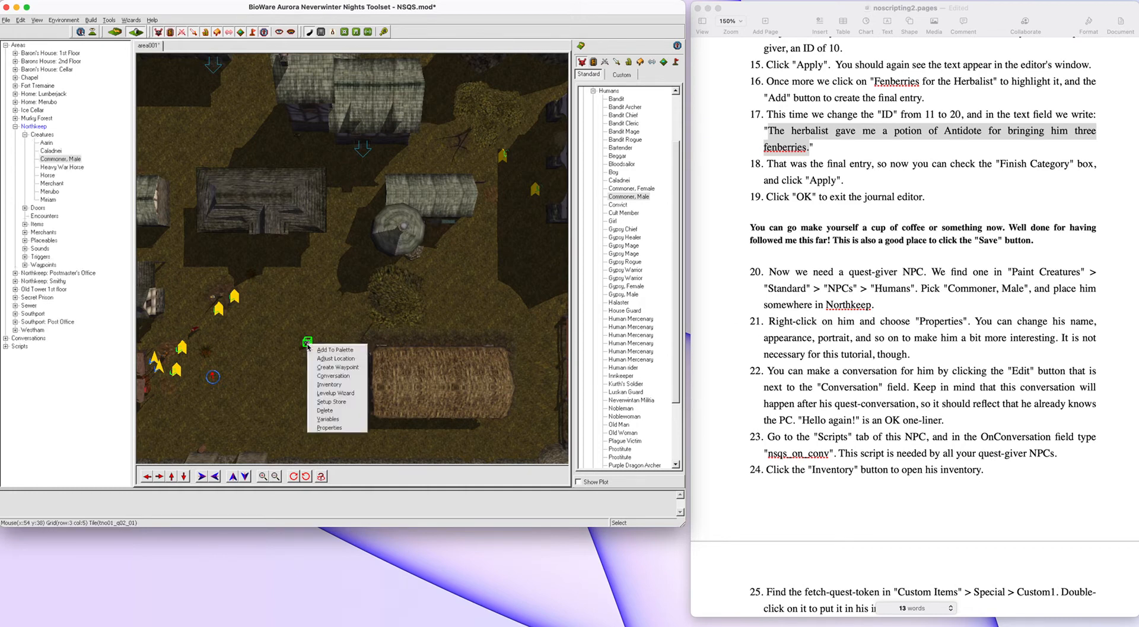
click(330, 427)
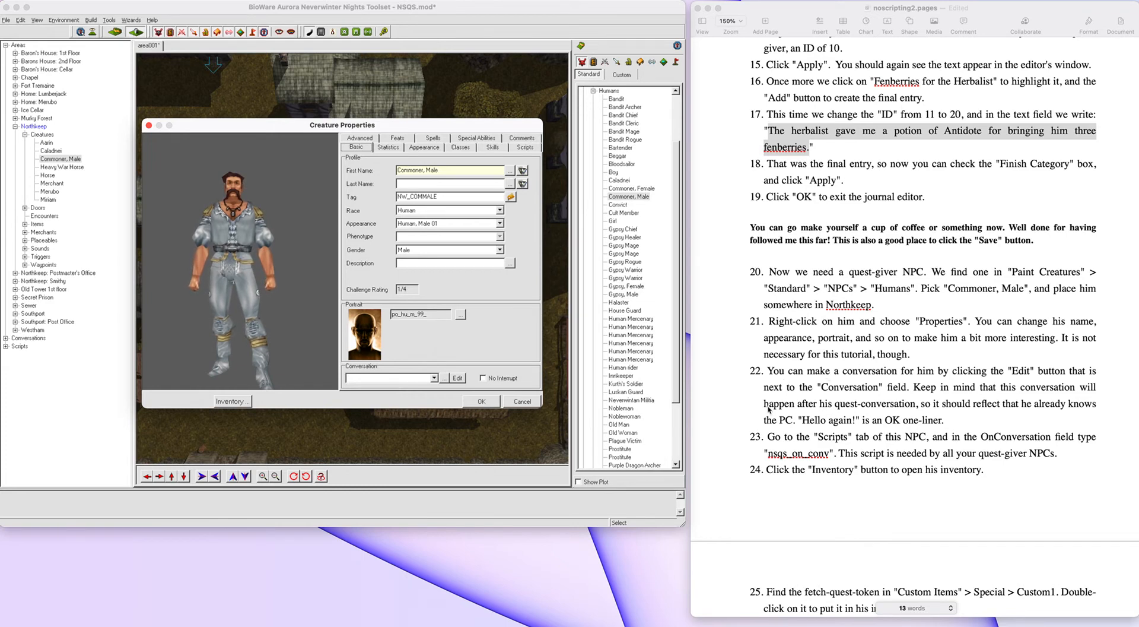
click(520, 148)
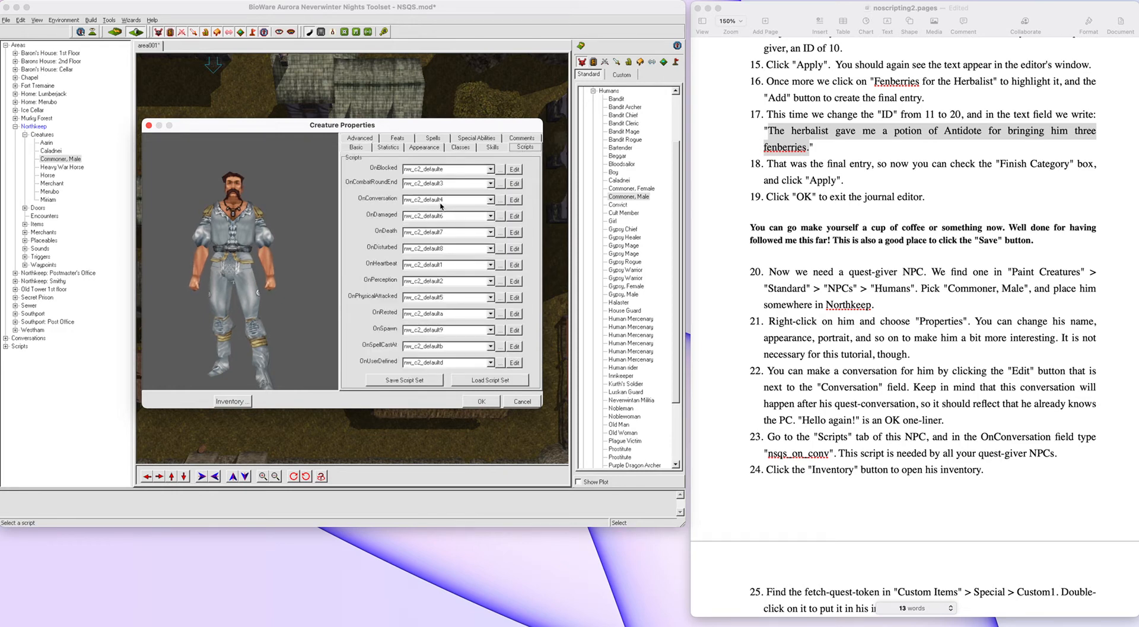
click(491, 201)
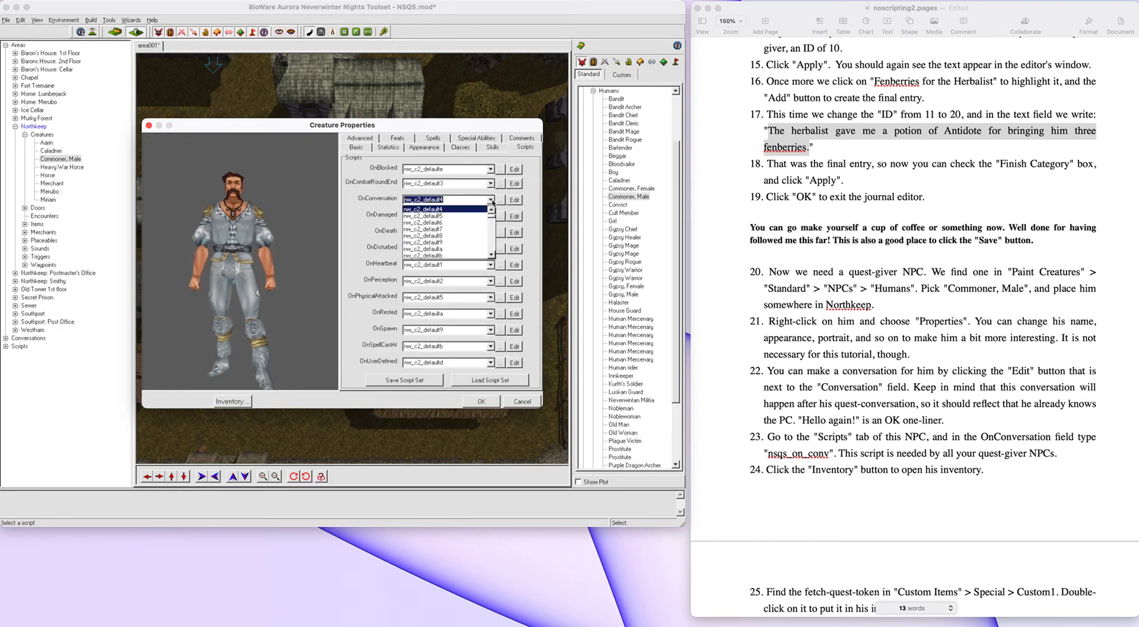
click(492, 210)
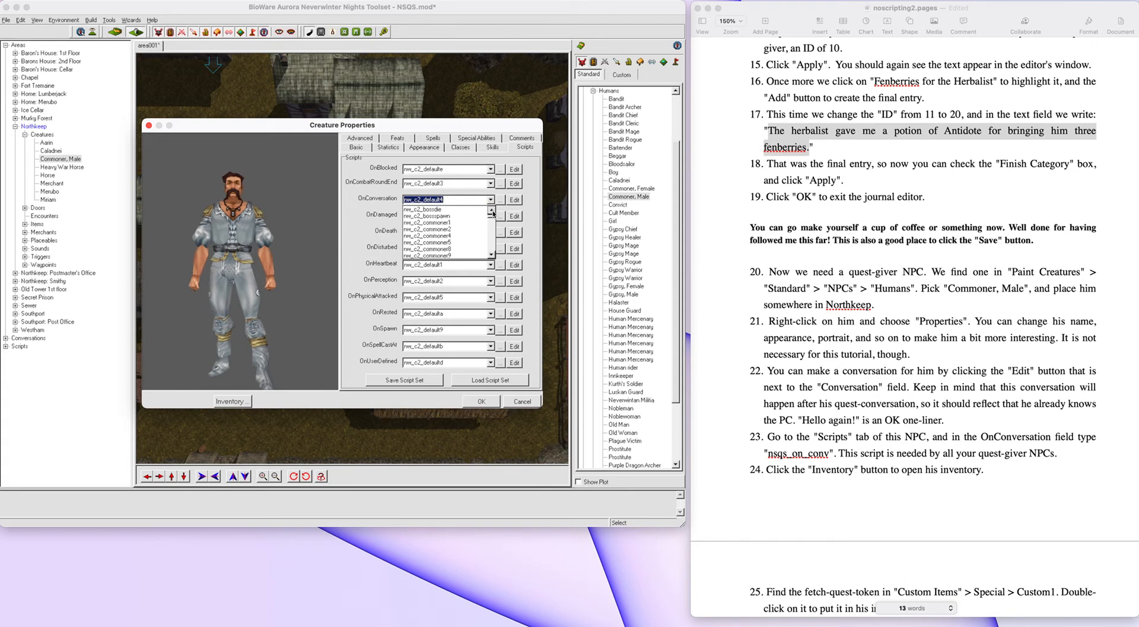
click(492, 210)
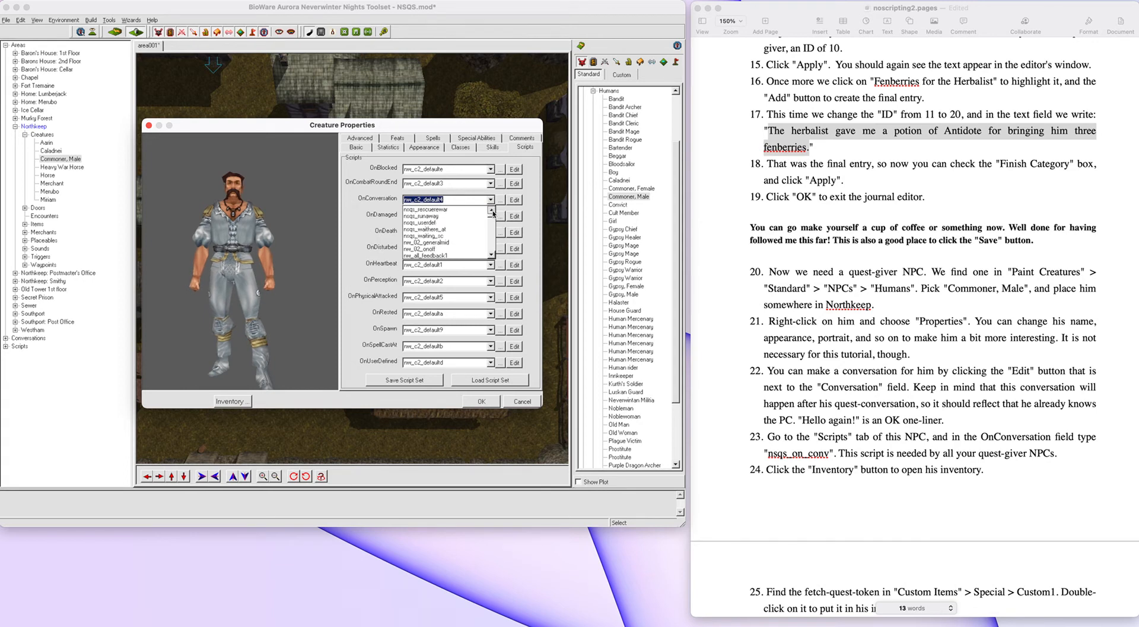
click(492, 211)
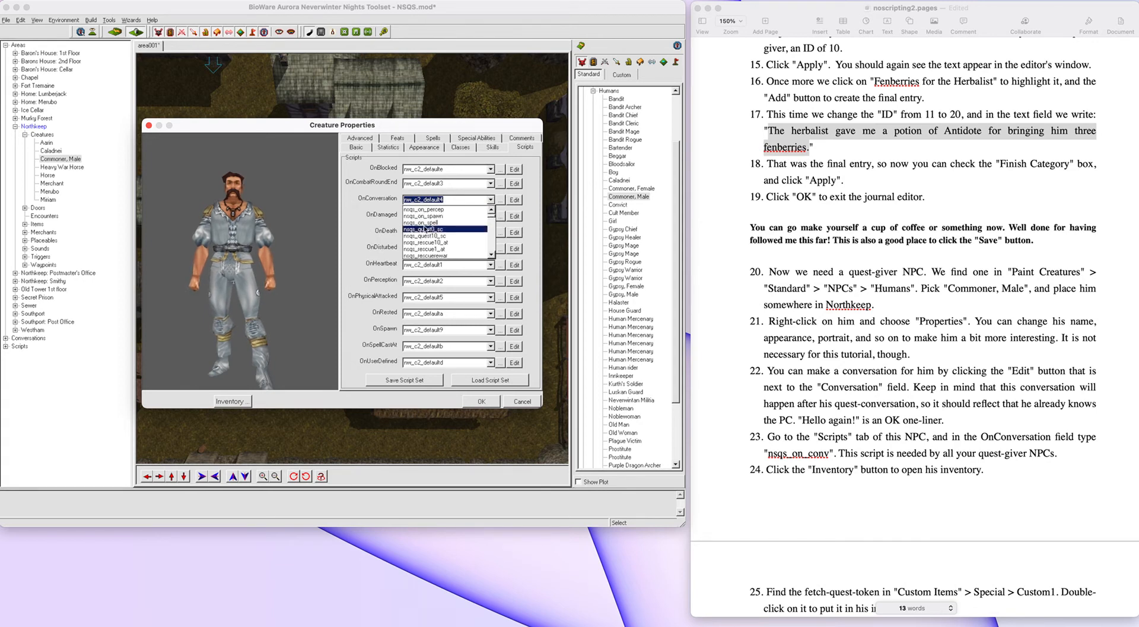
click(492, 210)
click(492, 210)
click(492, 210)
click(492, 210)
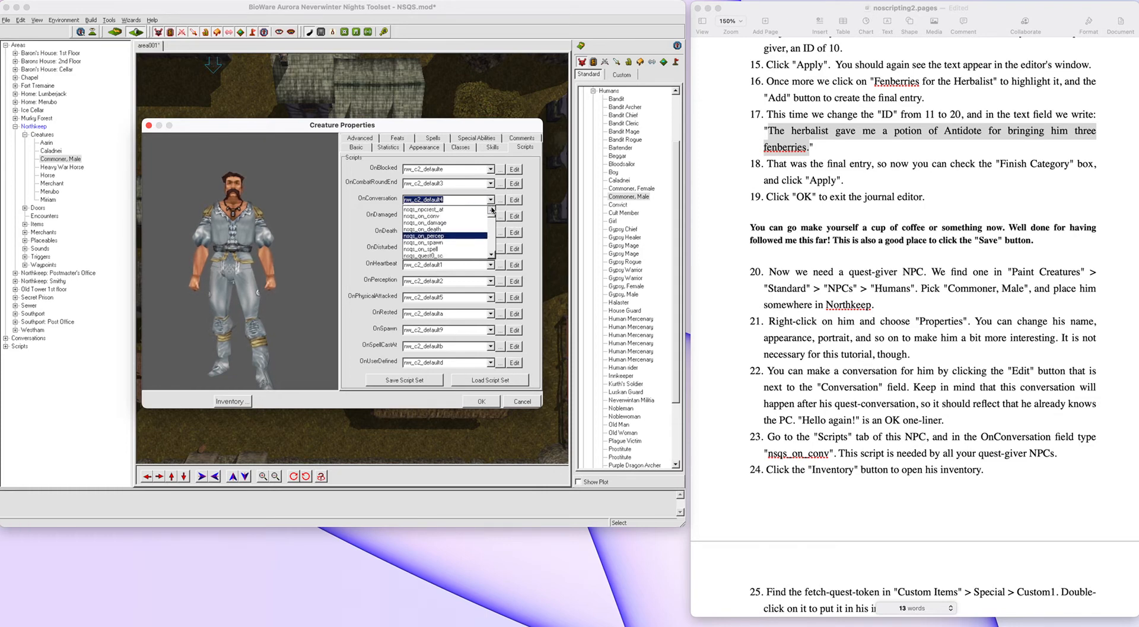
click(451, 216)
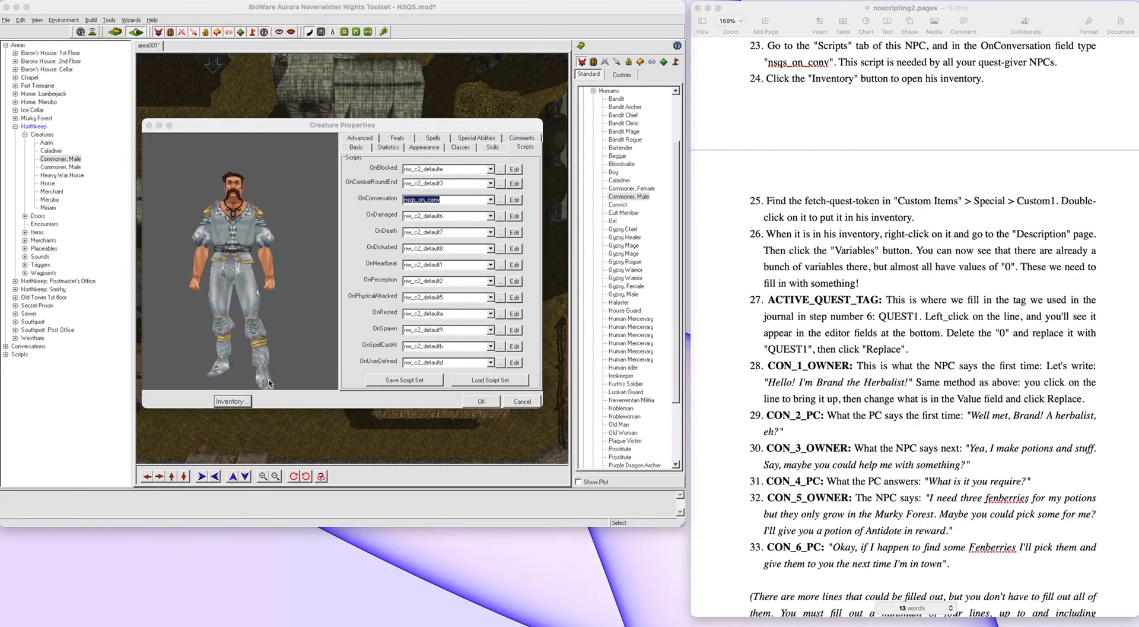
- Add the NSQS_fetchquest token from the custom items under Special > Custom 1 to the commoner's inventory
click(234, 402)
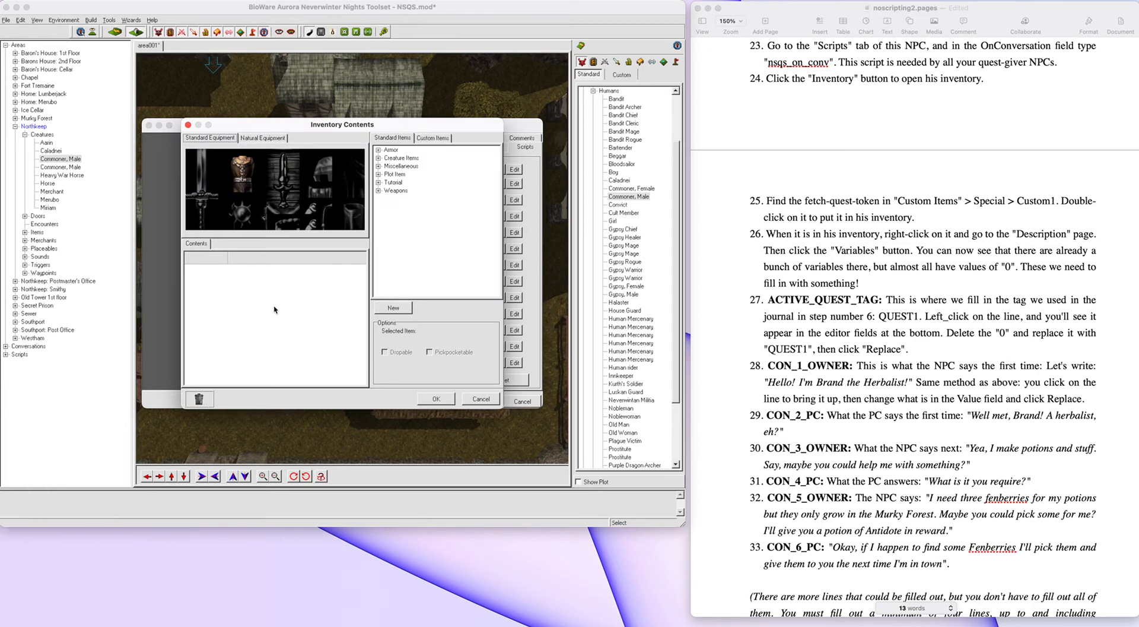
click(433, 139)
click(378, 183)
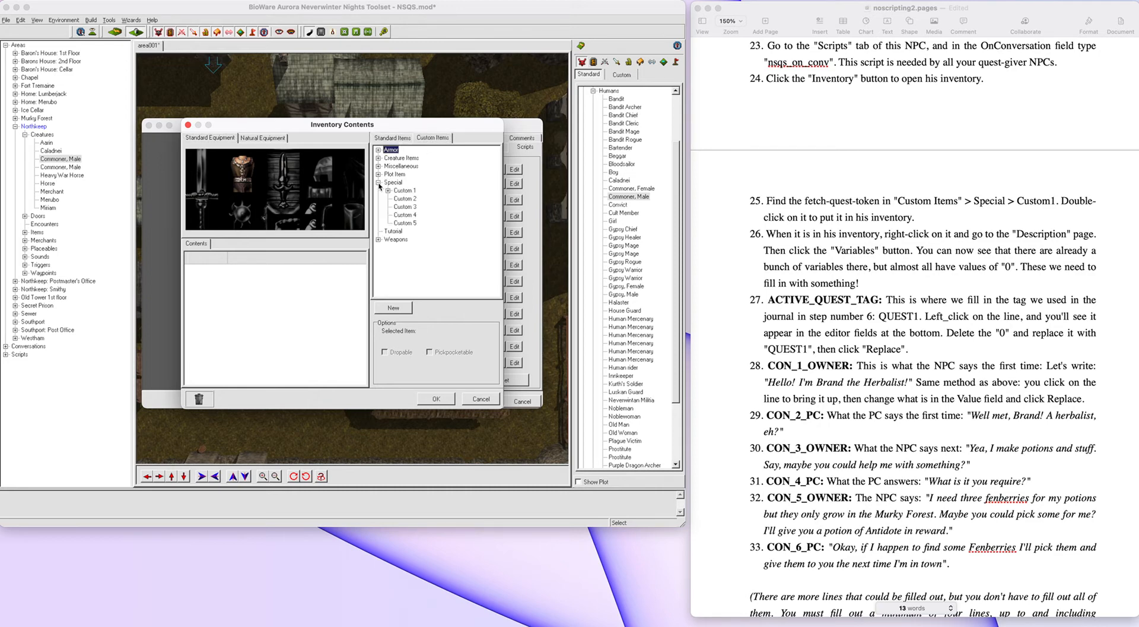
click(388, 192)
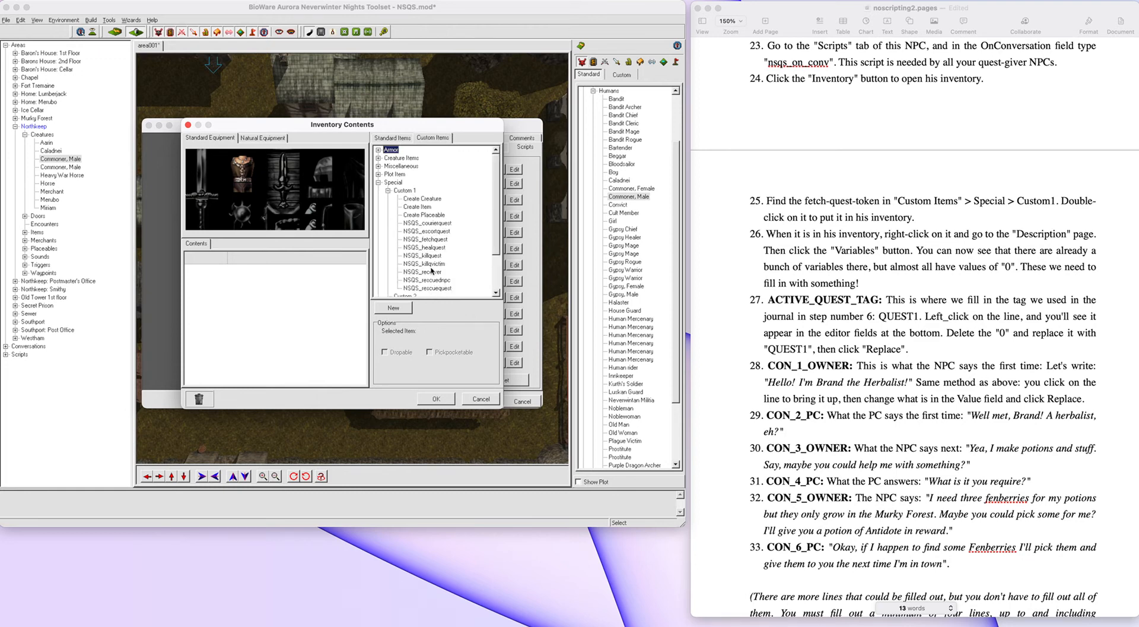
click(426, 239)
drag(433, 243, 290, 306)
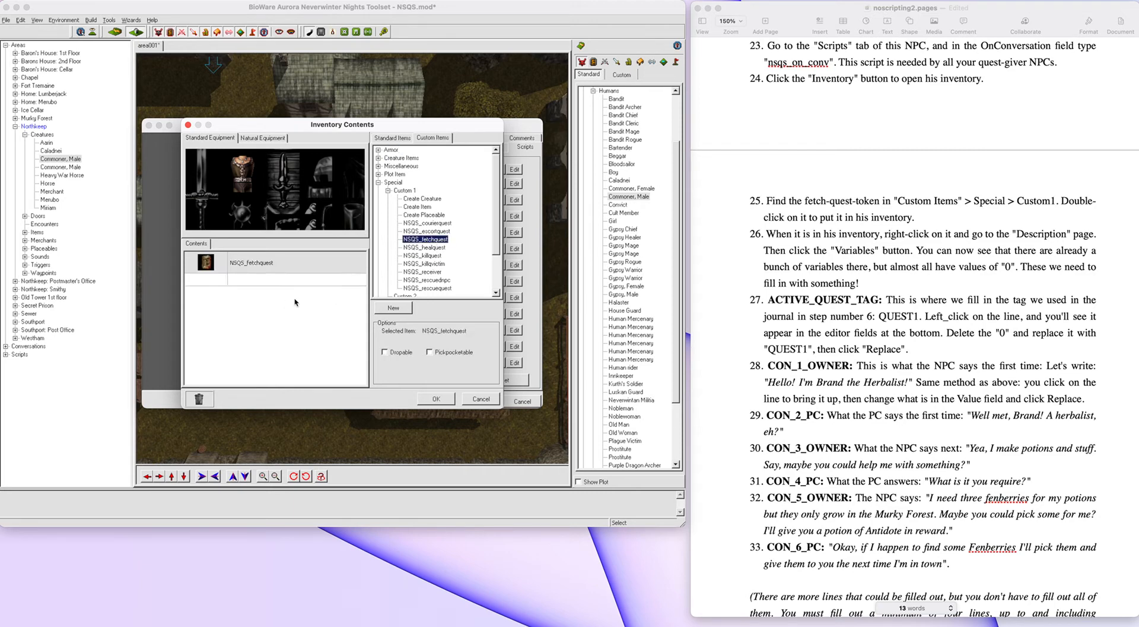
- Open the variables of the NSQS_fetchquest token in the commoner's inventory, from its item description properties
double_click(254, 265)
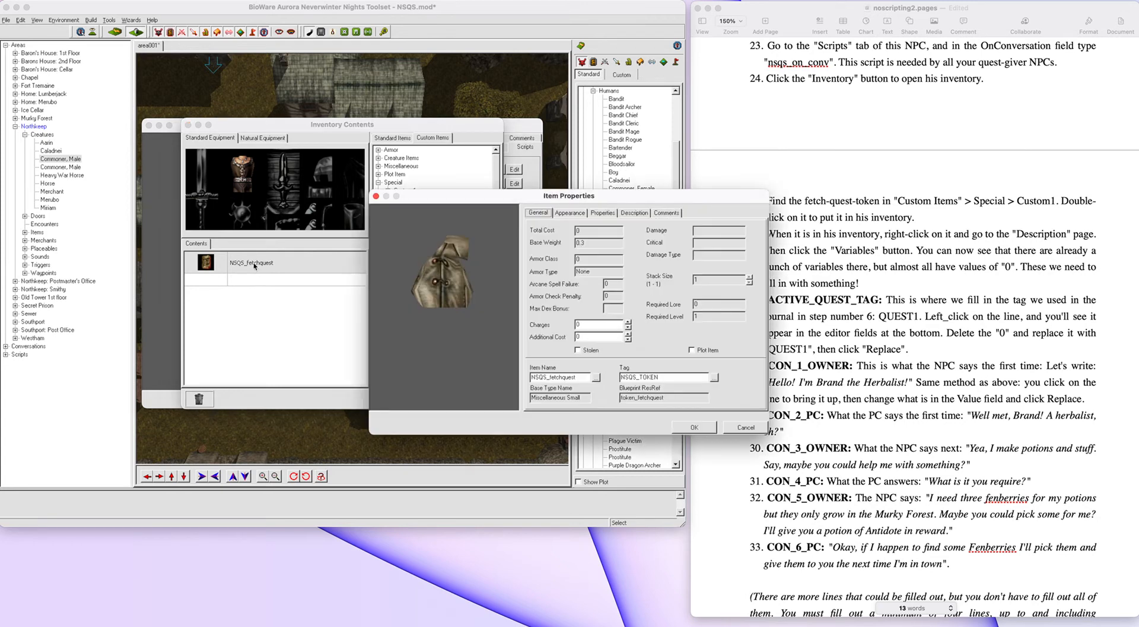
drag(444, 201, 241, 348)
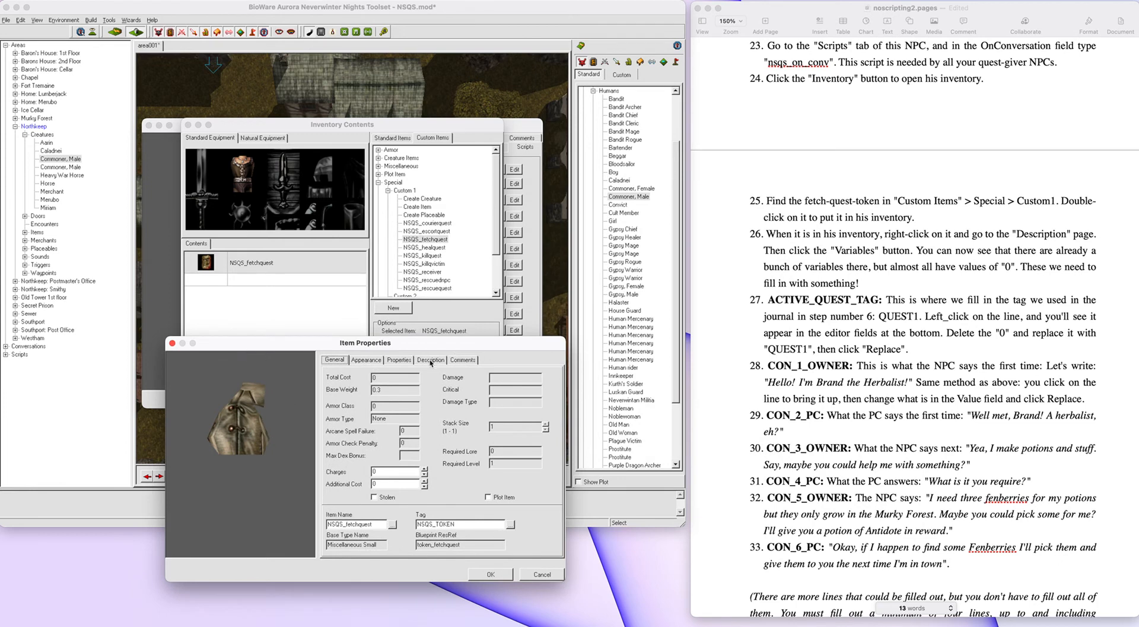
click(430, 360)
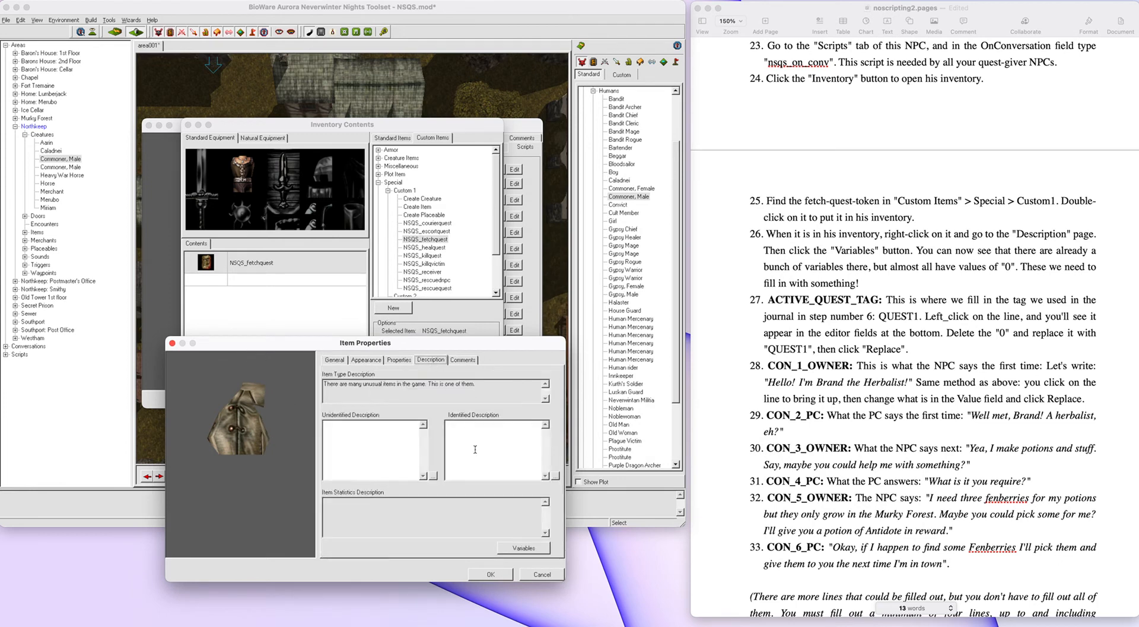
click(513, 545)
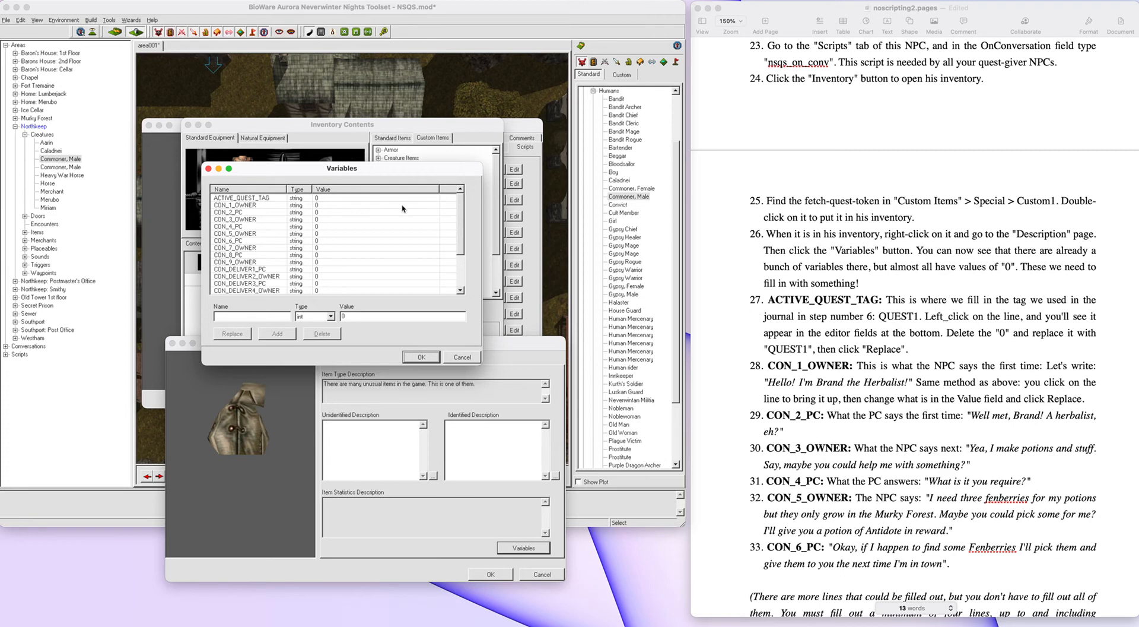
- Replace the value of the token's ACTIVE_QUEST_TAG variable with QUEST1
click(382, 198)
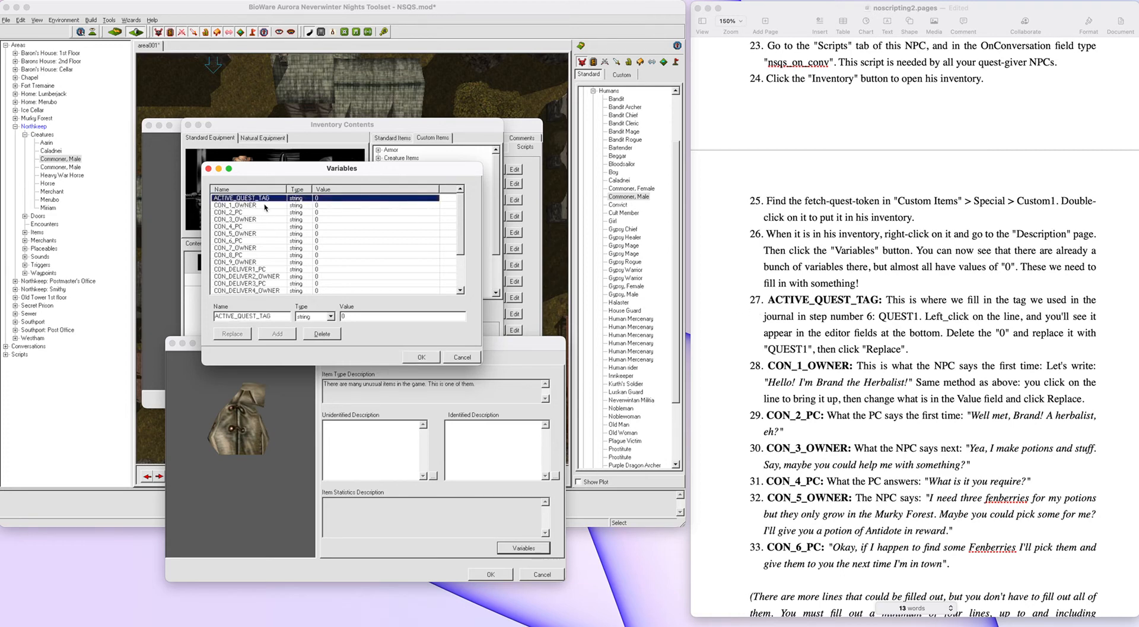
click(349, 315)
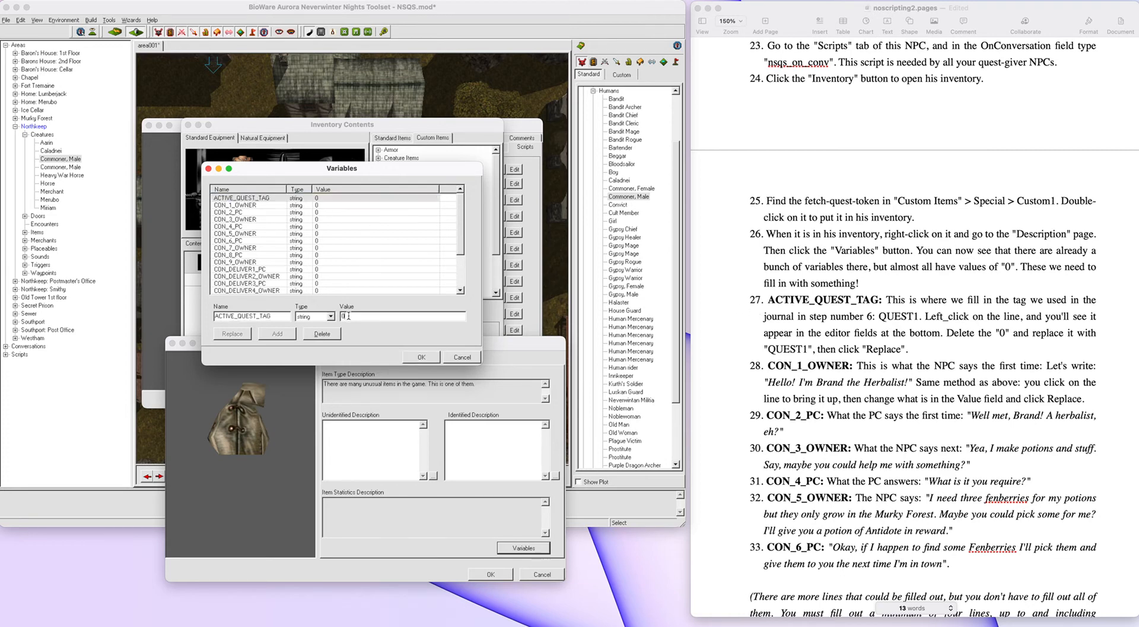
key(BackSpace)
text(QUEST1)
click(232, 335)
- Replace the CON_1_OWNER value with the line quoted in item 28 of the Pages tutorial, "Hello! I'm Brand the Herbalist!"
click(345, 205)
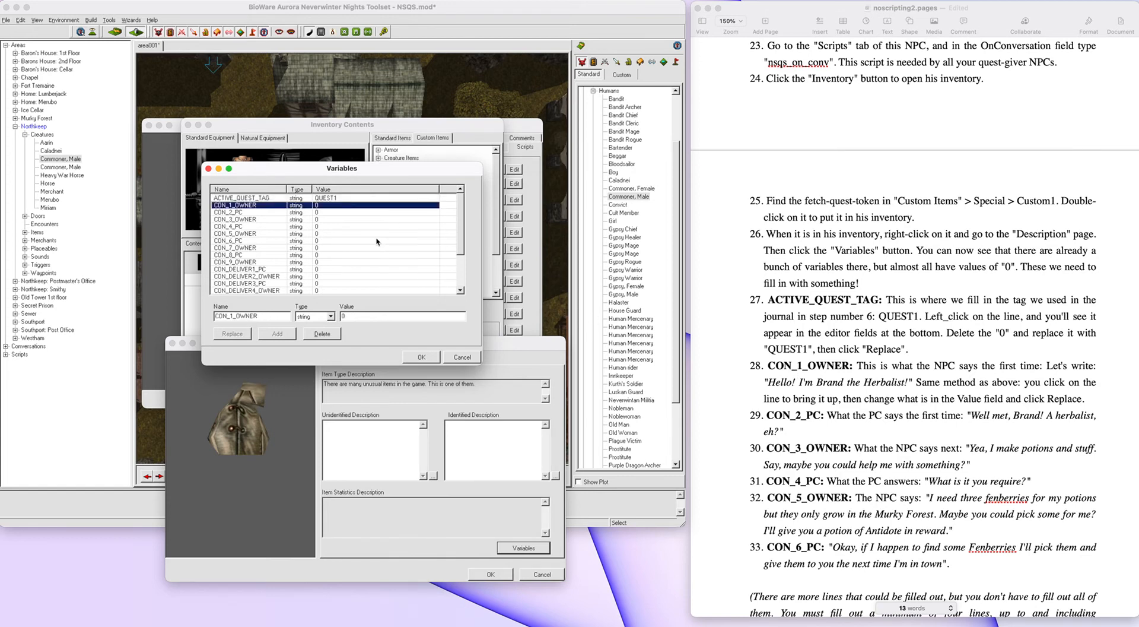
click(350, 317)
key(BackSpace)
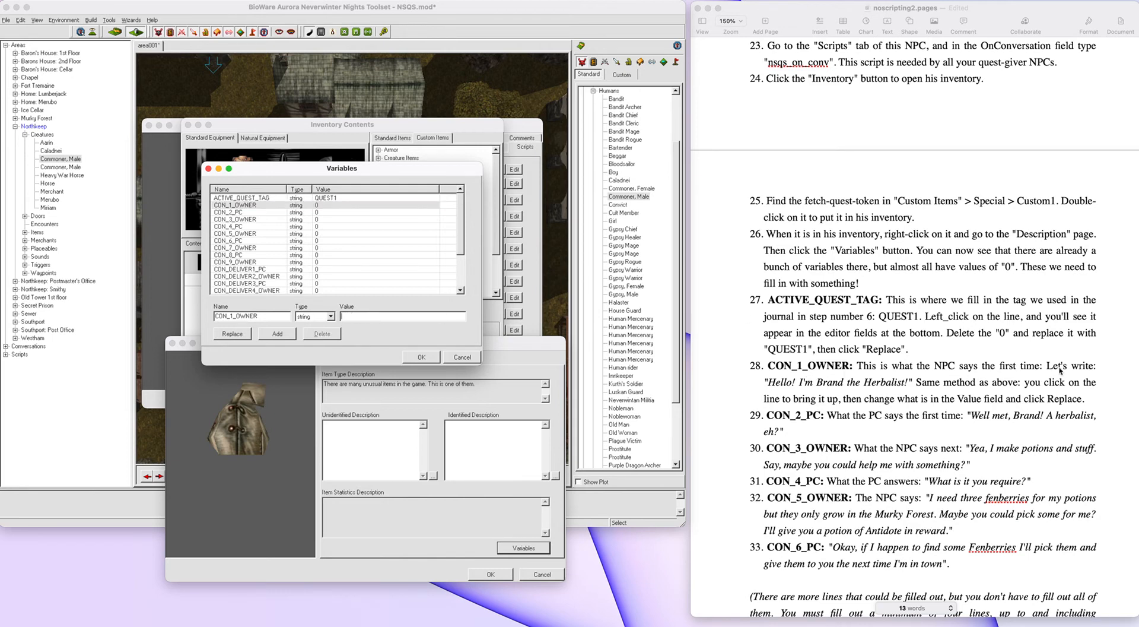
click(769, 383)
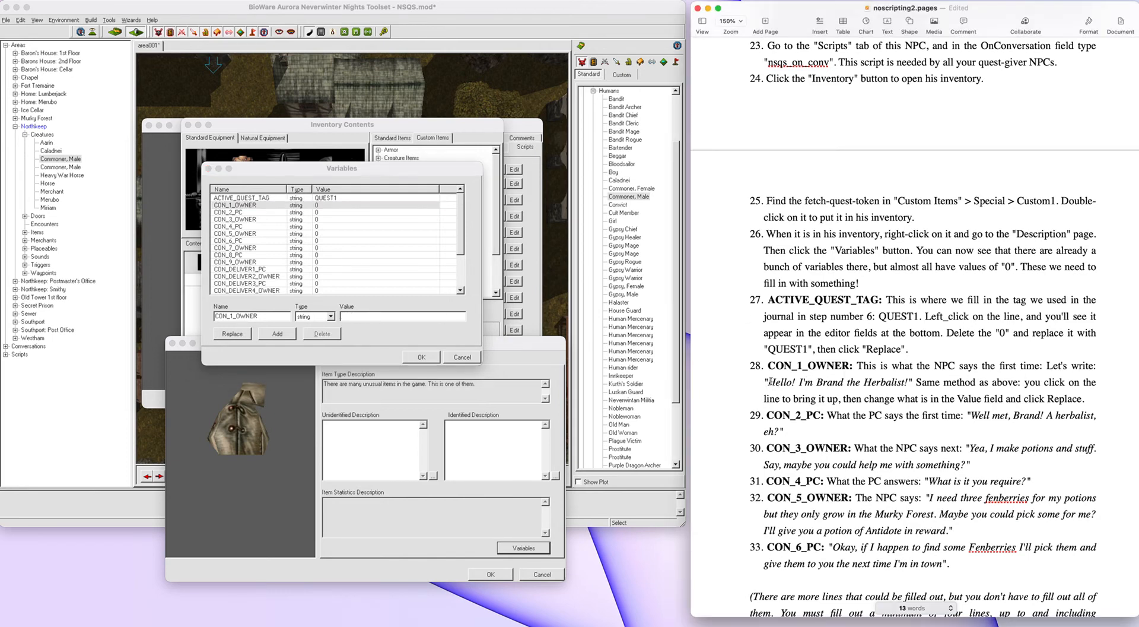
drag(768, 382, 907, 382)
key(super+c)
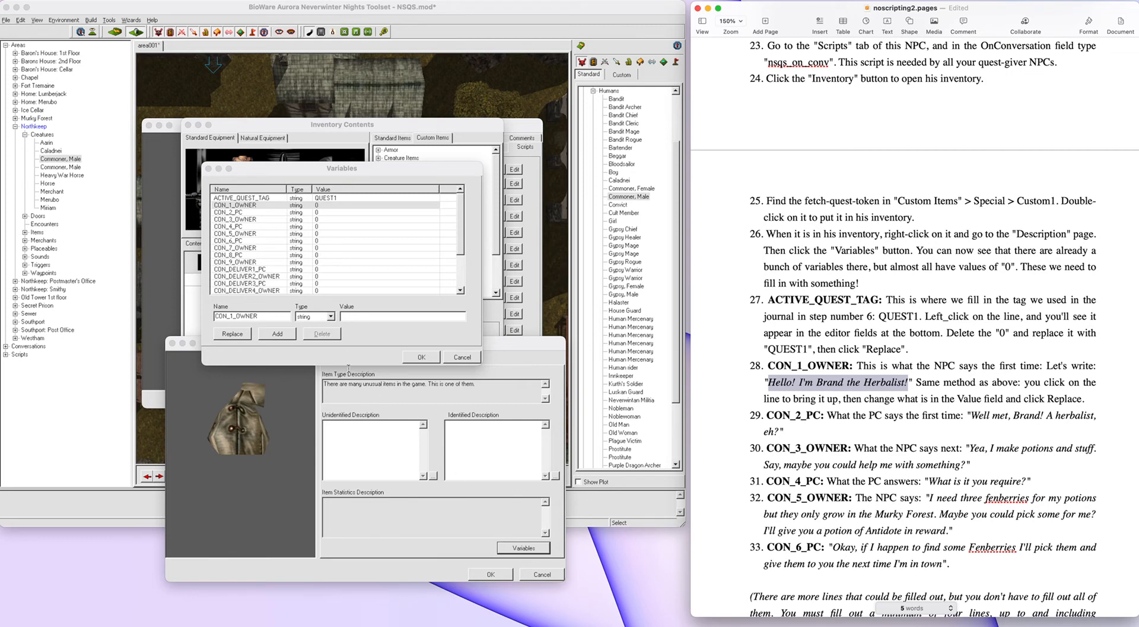
click(350, 318)
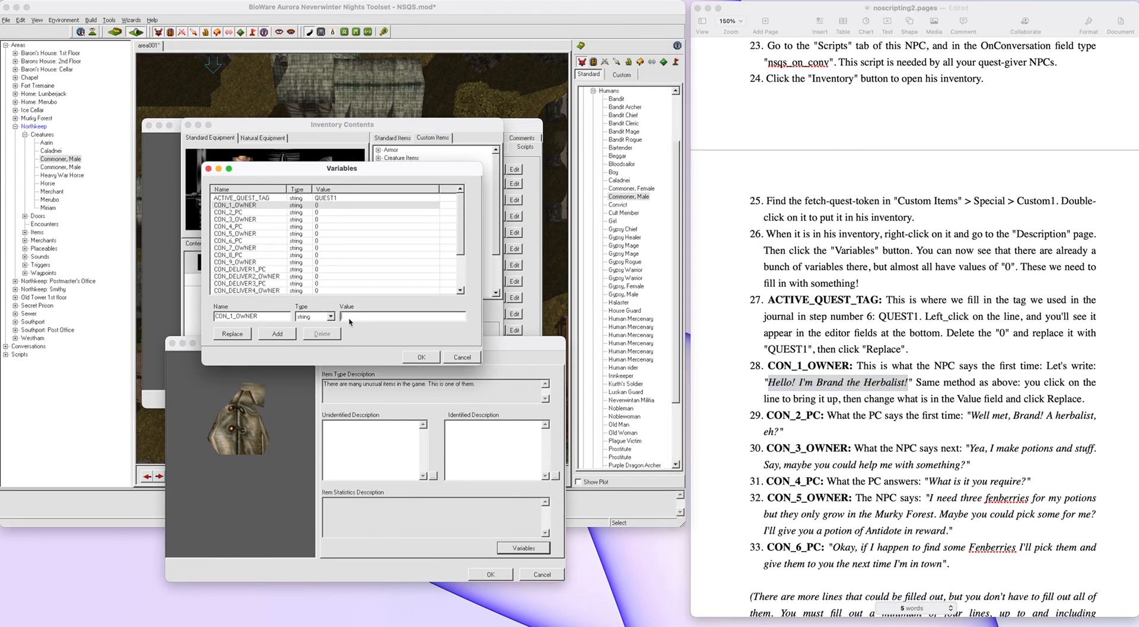
key(super+v)
click(232, 333)
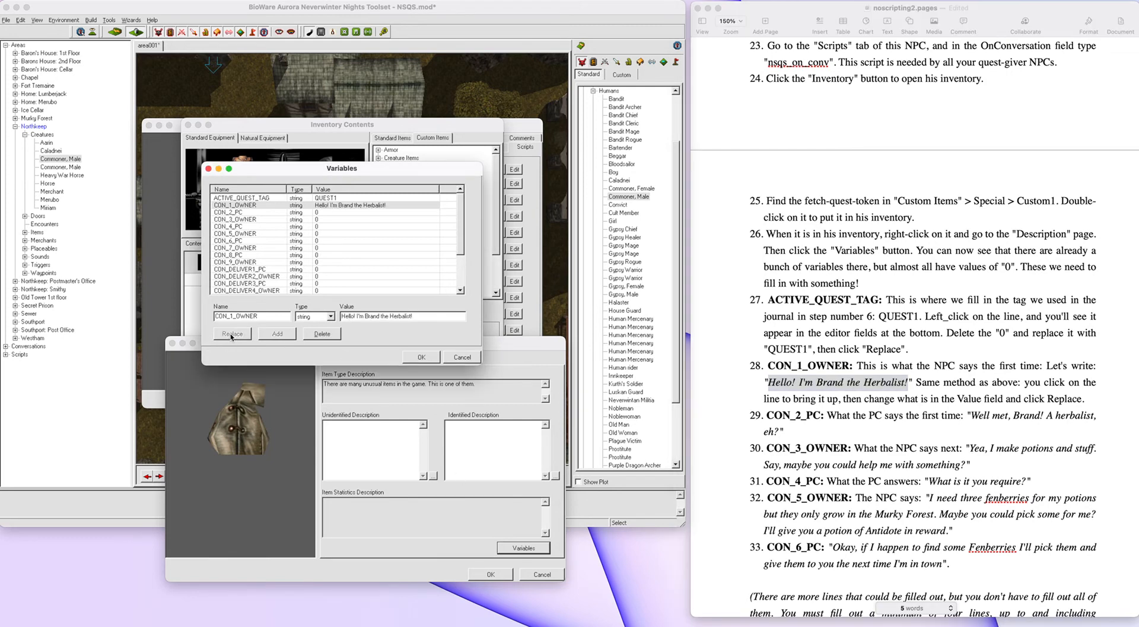
click(390, 206)
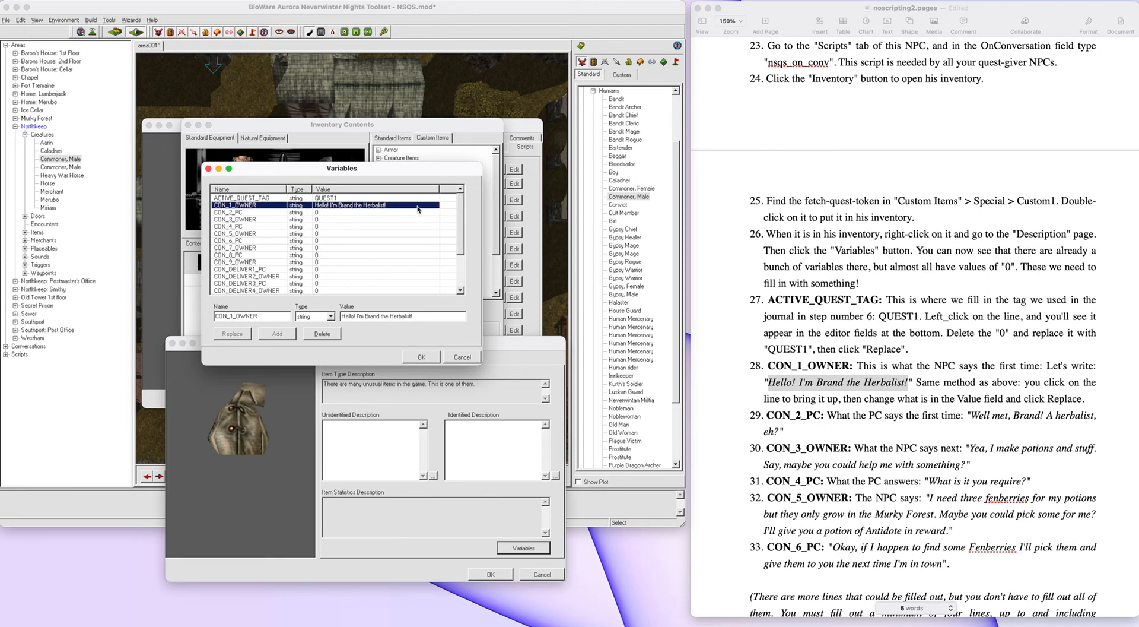
- Replace the CON_2_PC value with the line quoted in item 29 of the tutorial, "Well met, Brand! A herbalist, eh?"
click(328, 214)
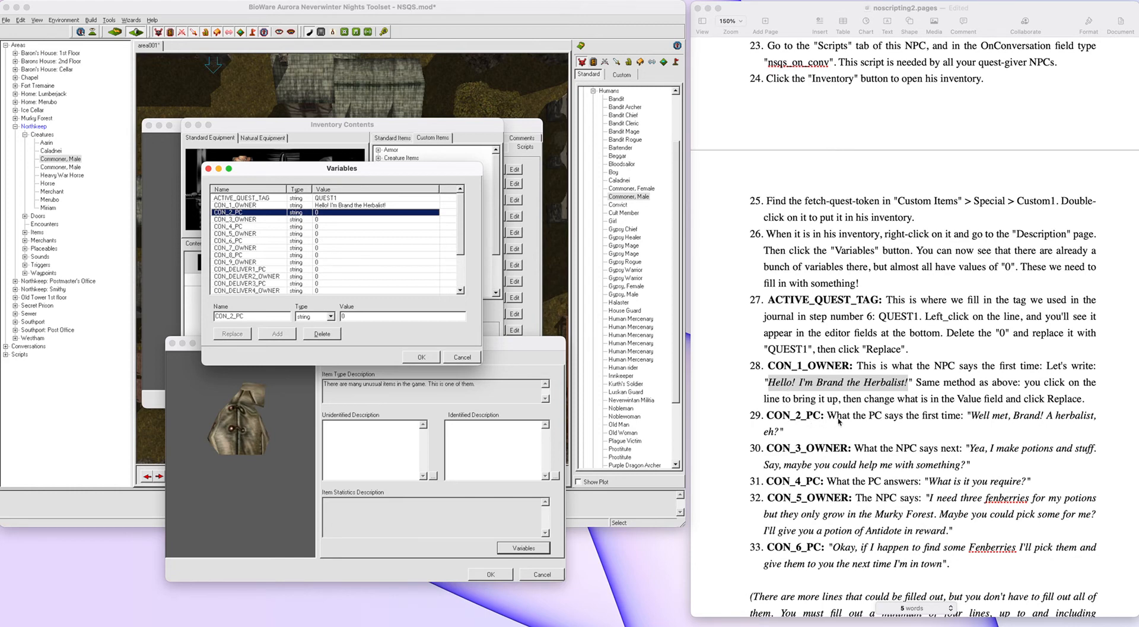
click(974, 418)
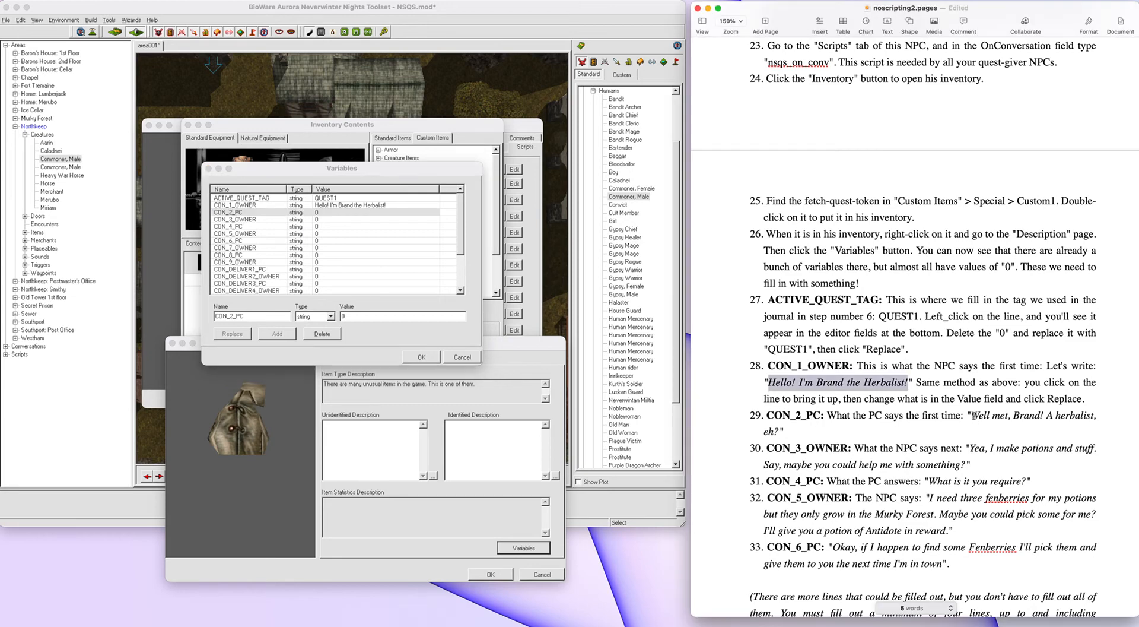
drag(972, 417, 779, 431)
key(super+c)
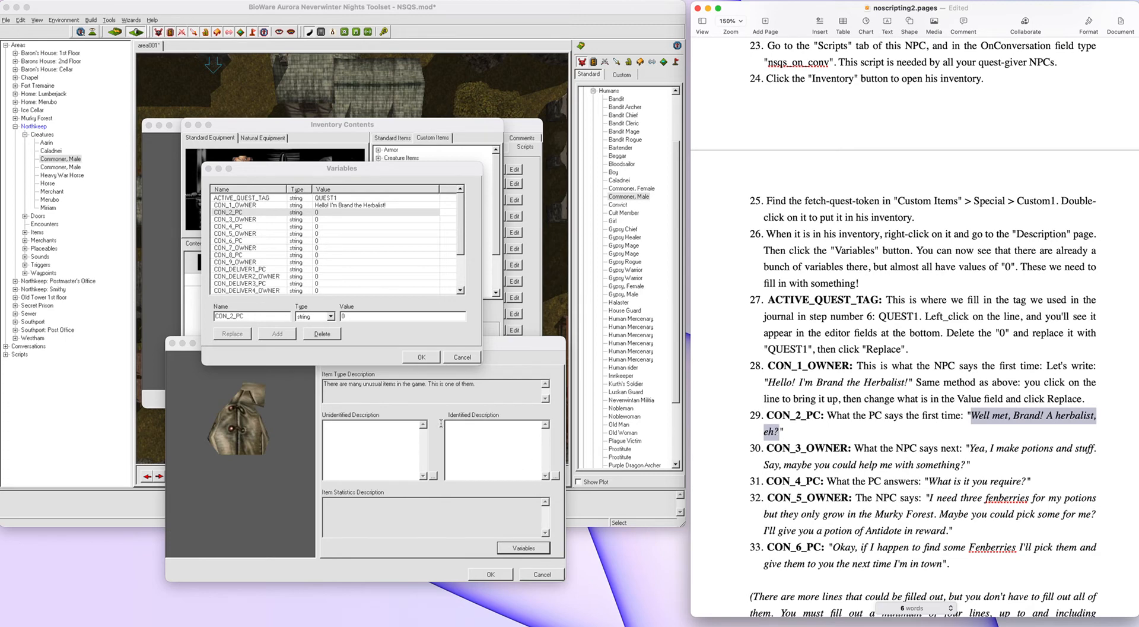
click(365, 317)
key(BackSpace)
key(super+v)
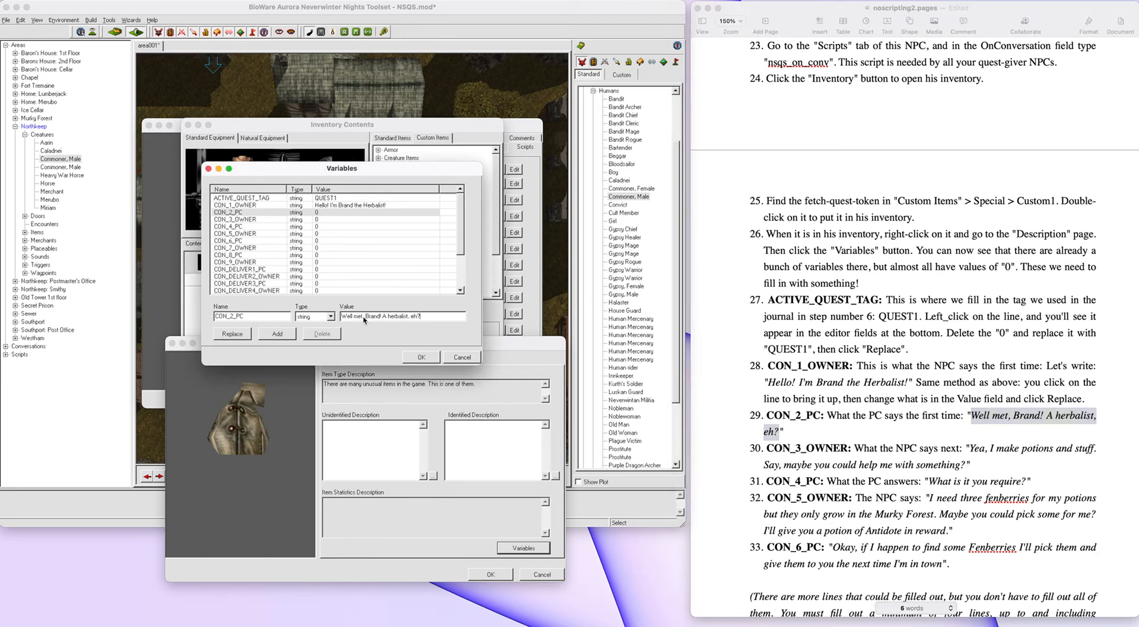
click(236, 334)
- Replace the CON_3_OWNER value with the item 30 line, from "ea, I make potions and stuff." through "help me with something?"
click(349, 220)
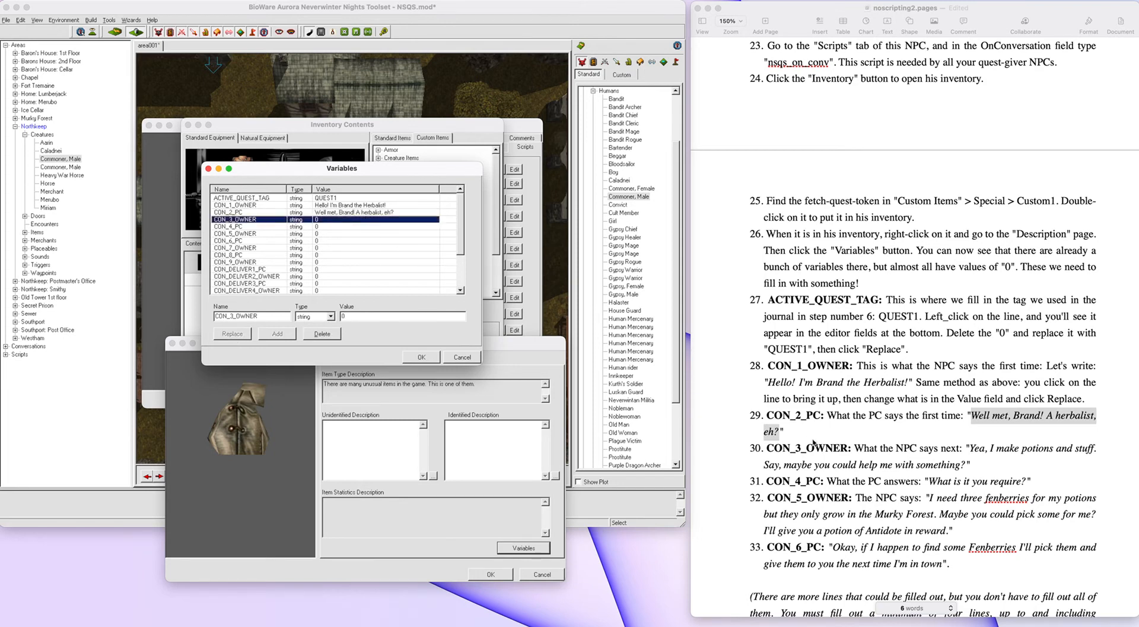
scroll(897, 441, down, 2)
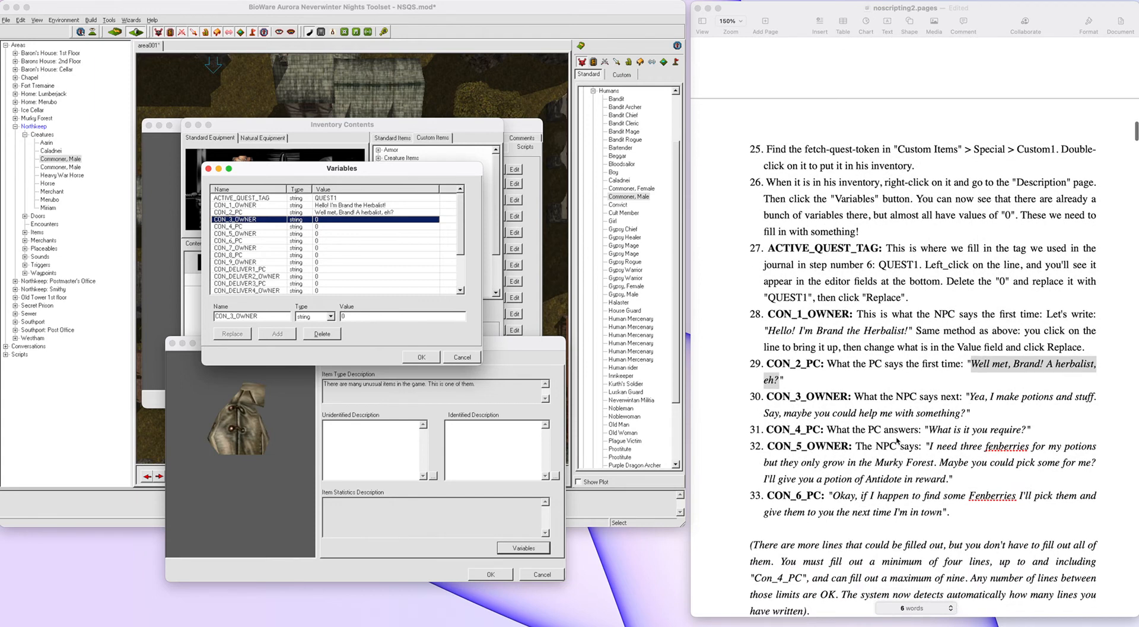
click(973, 396)
mouse_move(972, 396)
mouse_down()
mouse_move(970, 412)
mouse_move(880, 411)
mouse_move(965, 411)
mouse_up()
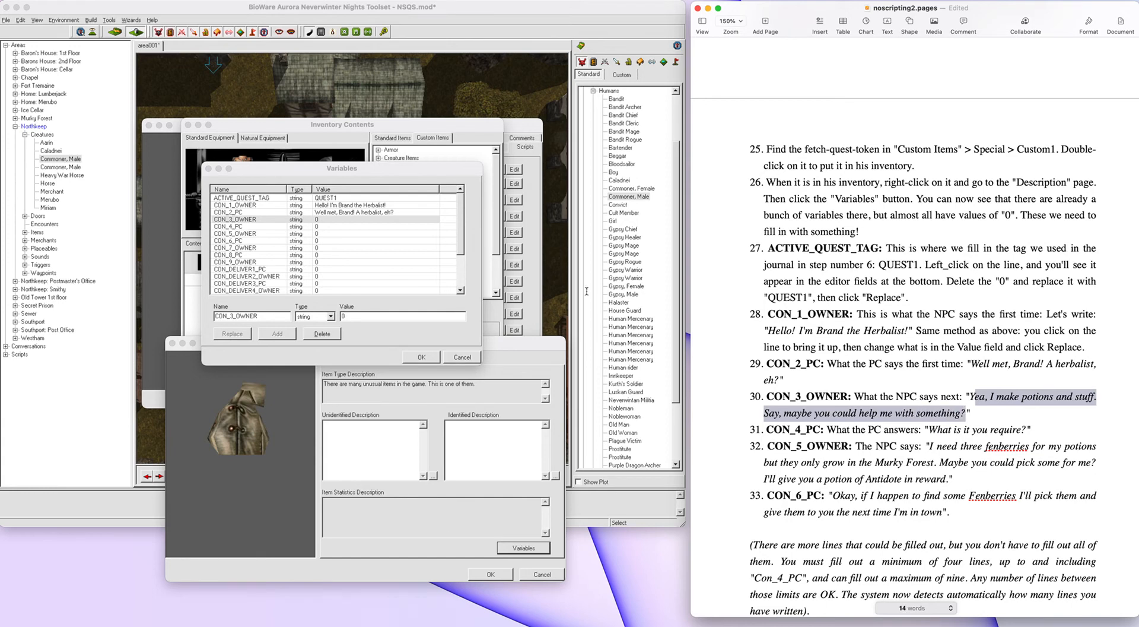
click(369, 317)
key(BackSpace)
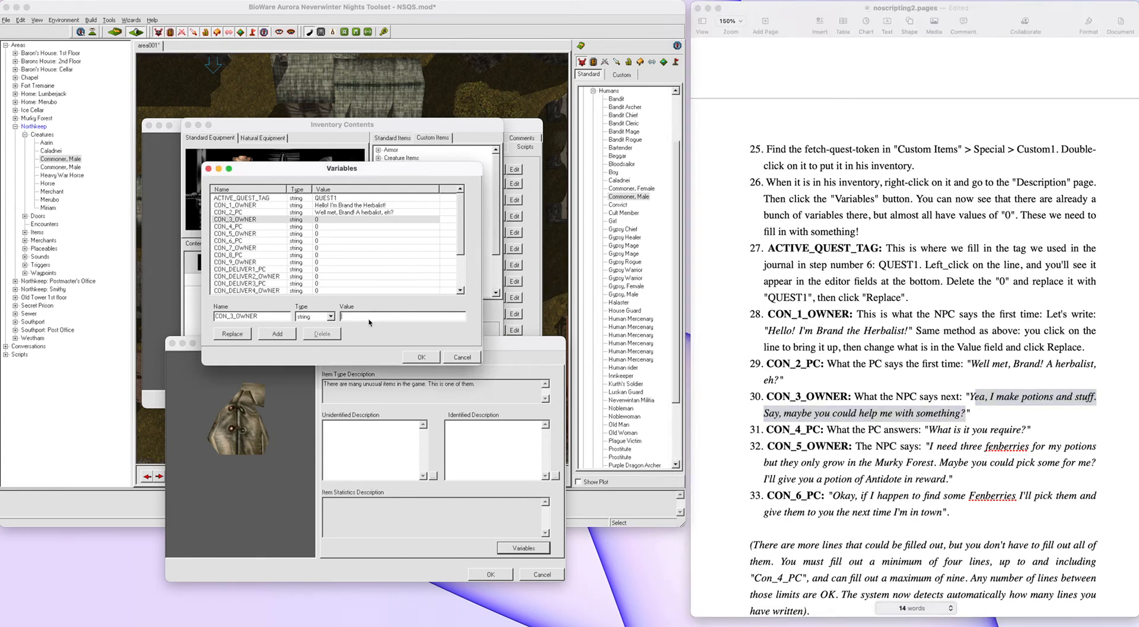
key(ctrl+v)
click(231, 333)
- Replace the CON_4_PC value with the line quoted in item 31 of the tutorial, "What is it you require?"
click(330, 229)
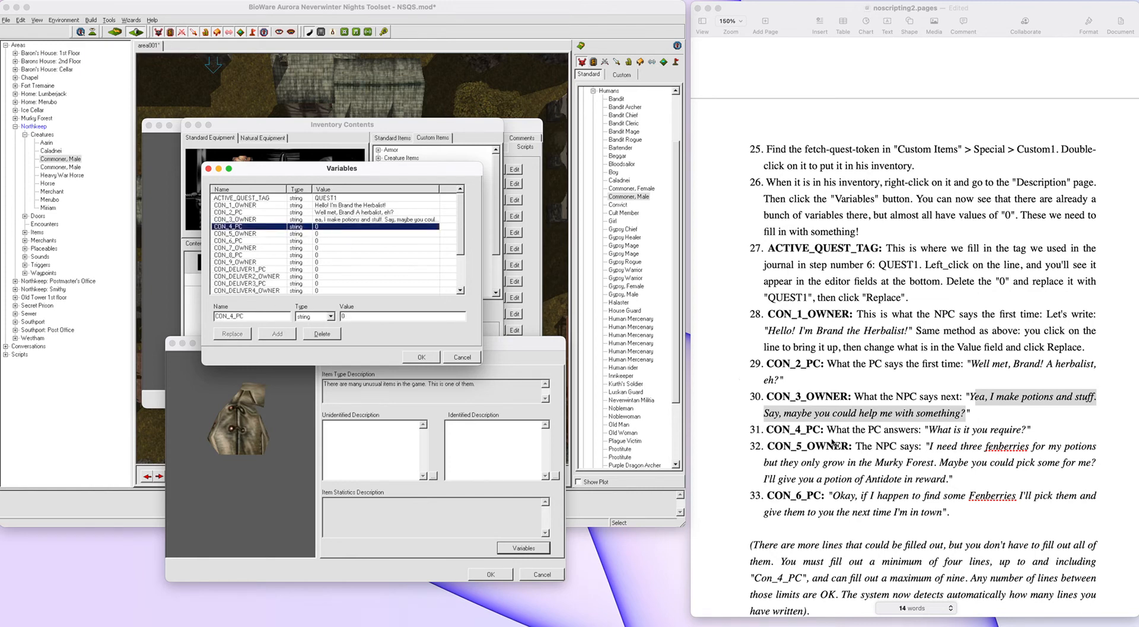
click(939, 434)
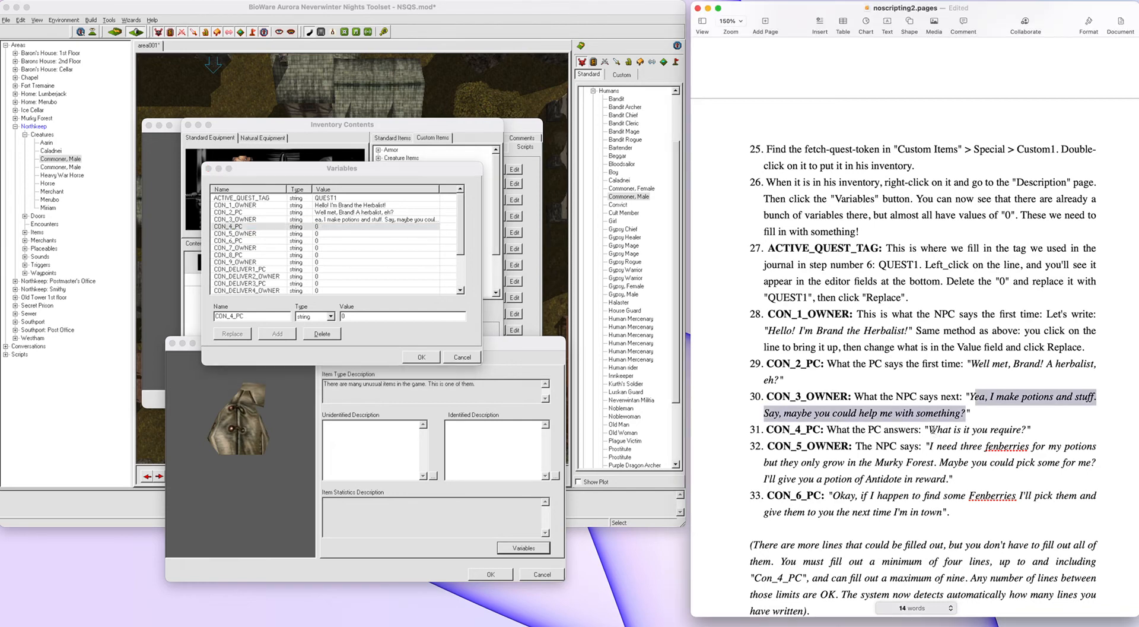
drag(930, 429, 1029, 427)
key(super+c)
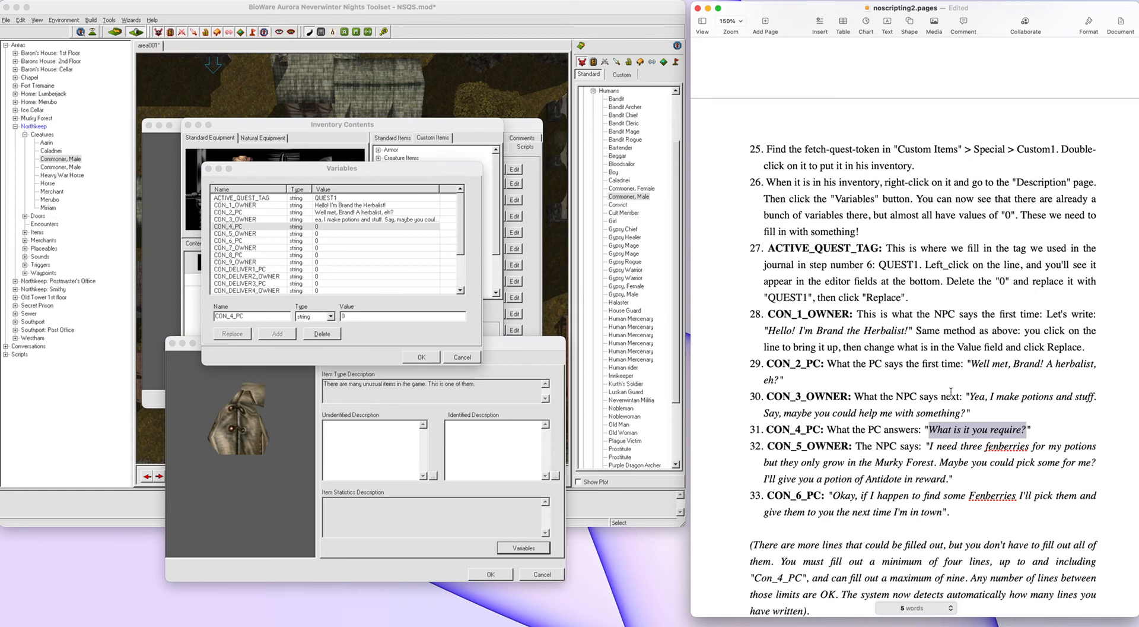
click(354, 323)
key(BackSpace)
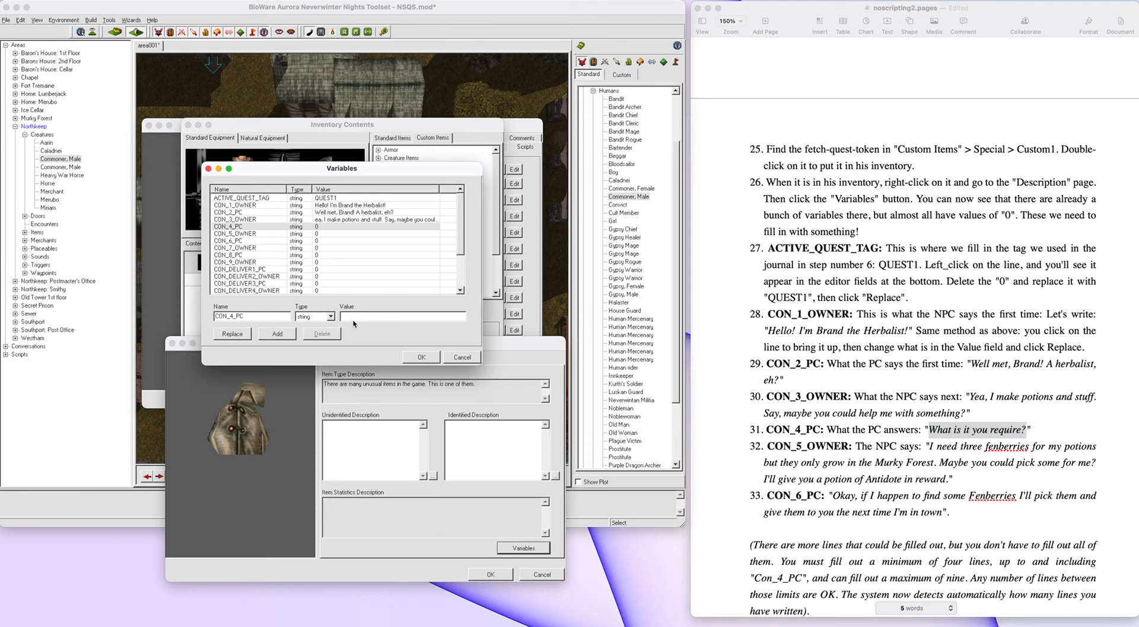
key(super+v)
click(231, 335)
- Replace the CON_5_OWNER value with the item 32 line, from "I need three fenberries for my potions" through "a potion of Antidote in reward."
click(326, 235)
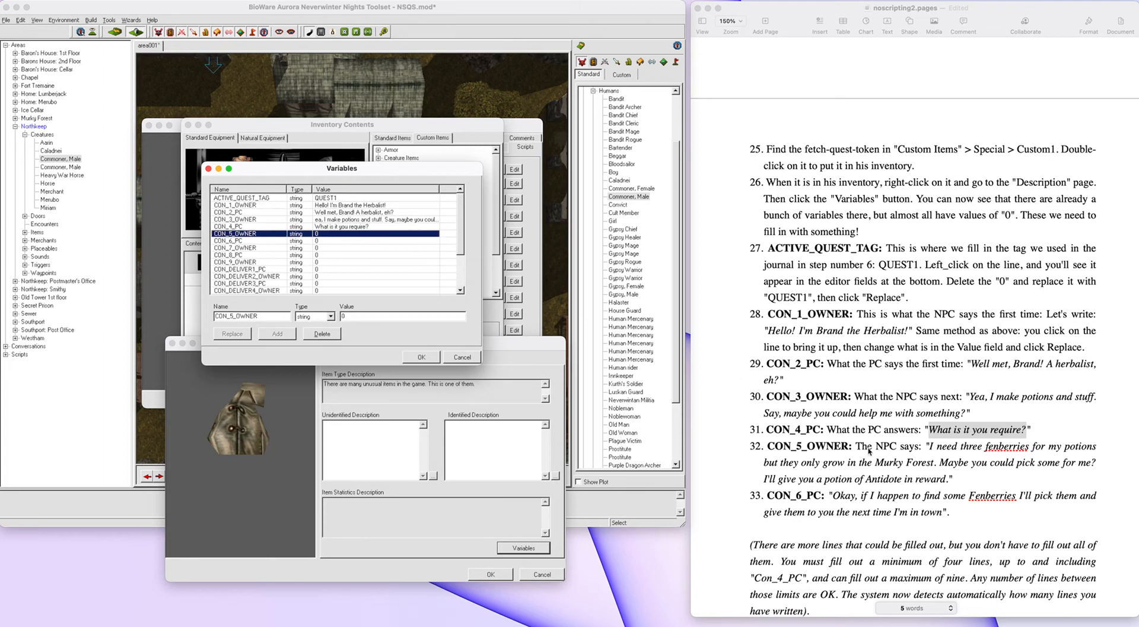
click(930, 447)
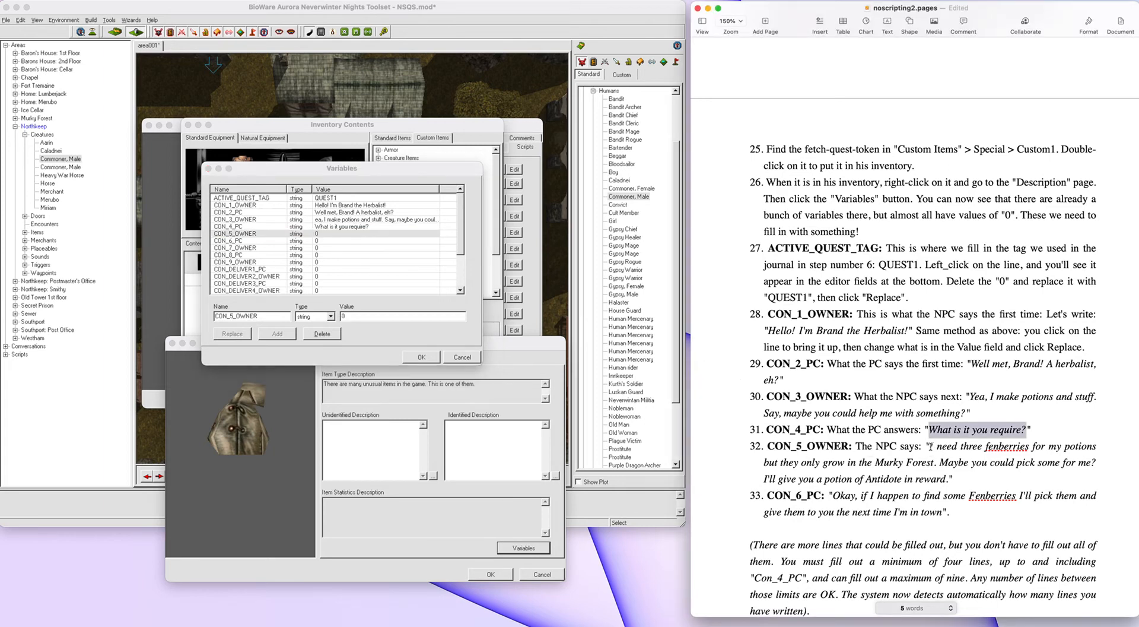
drag(930, 446, 949, 476)
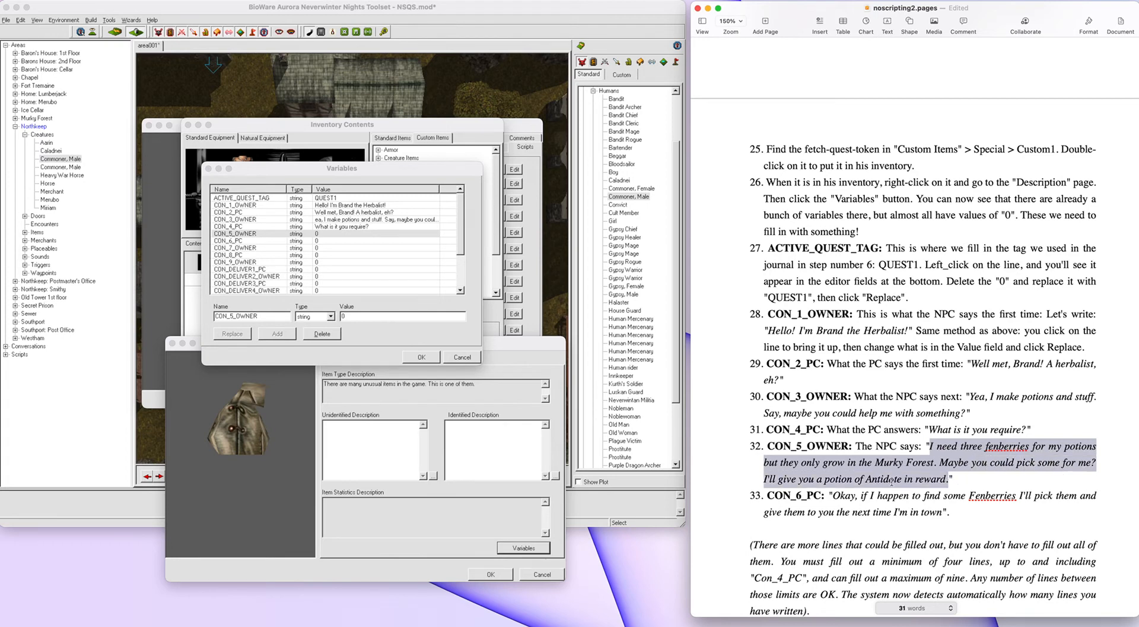
click(396, 319)
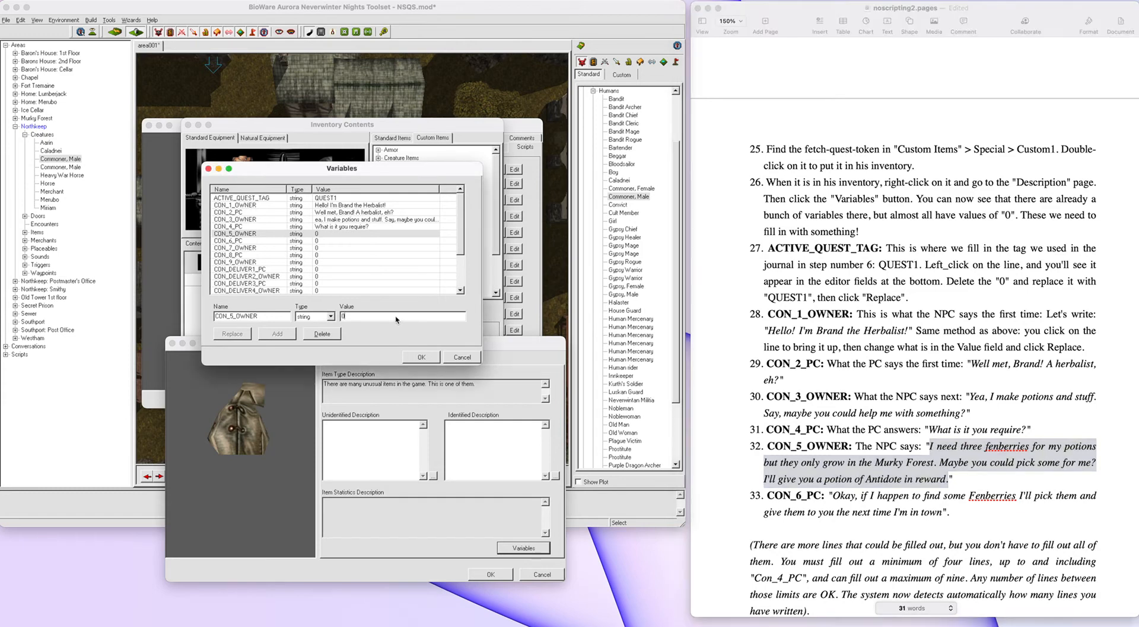
key(BackSpace)
key(ctrl+v)
click(233, 333)
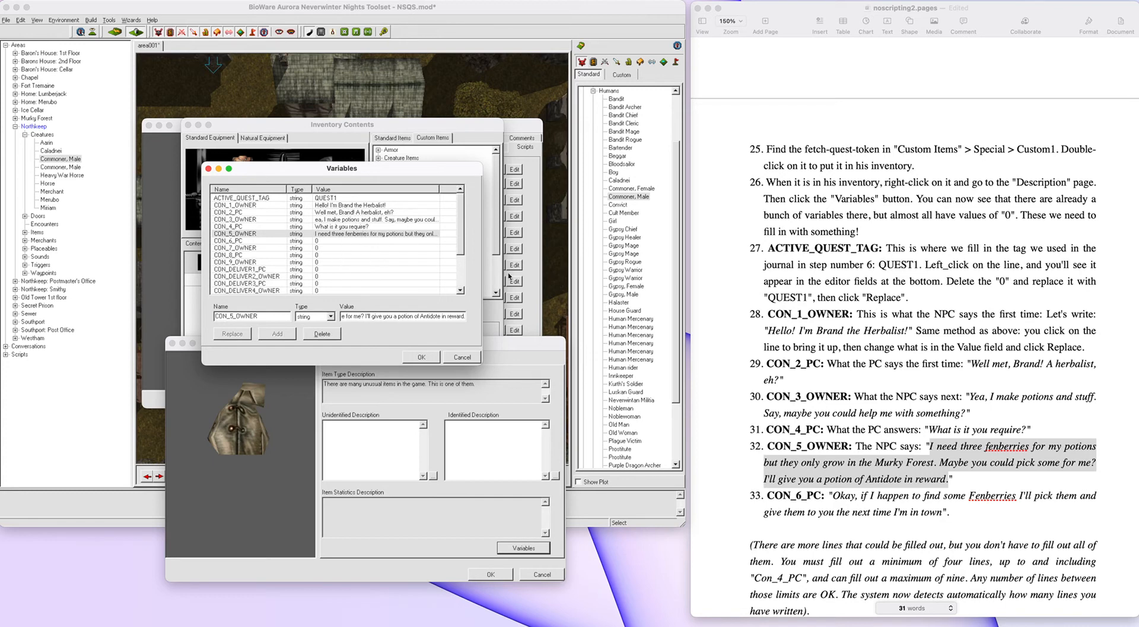
- Set CON_6_PC to item 33's line, "Okay, if I happen to find some Fenberries I'll pick them and give them to you the next time I'm in town"
scroll(766, 330, down, 3)
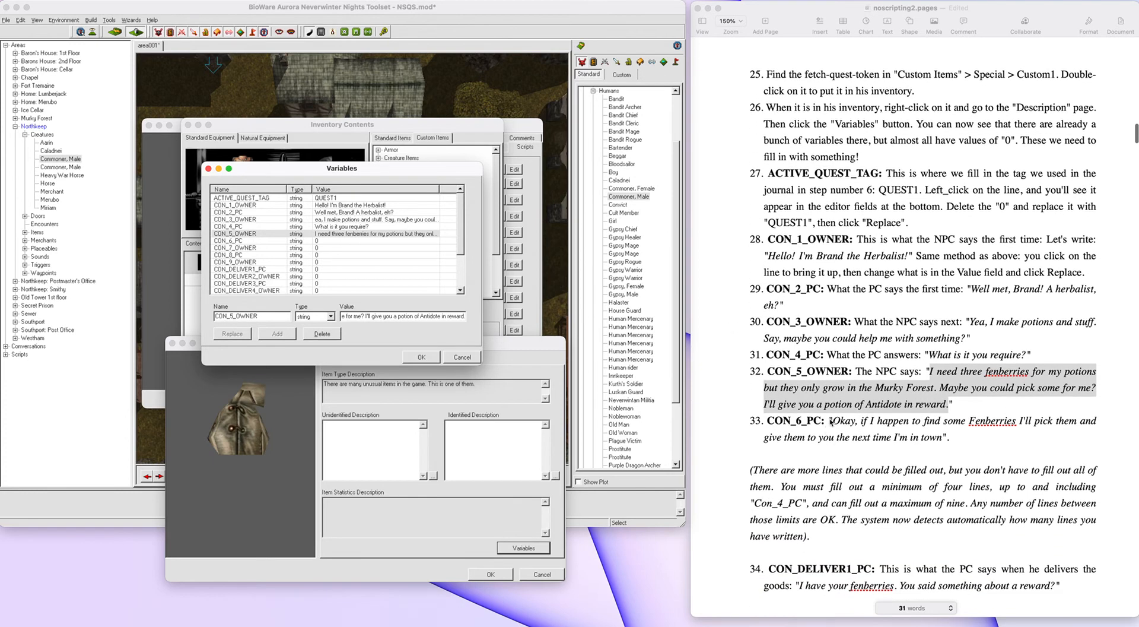
click(351, 241)
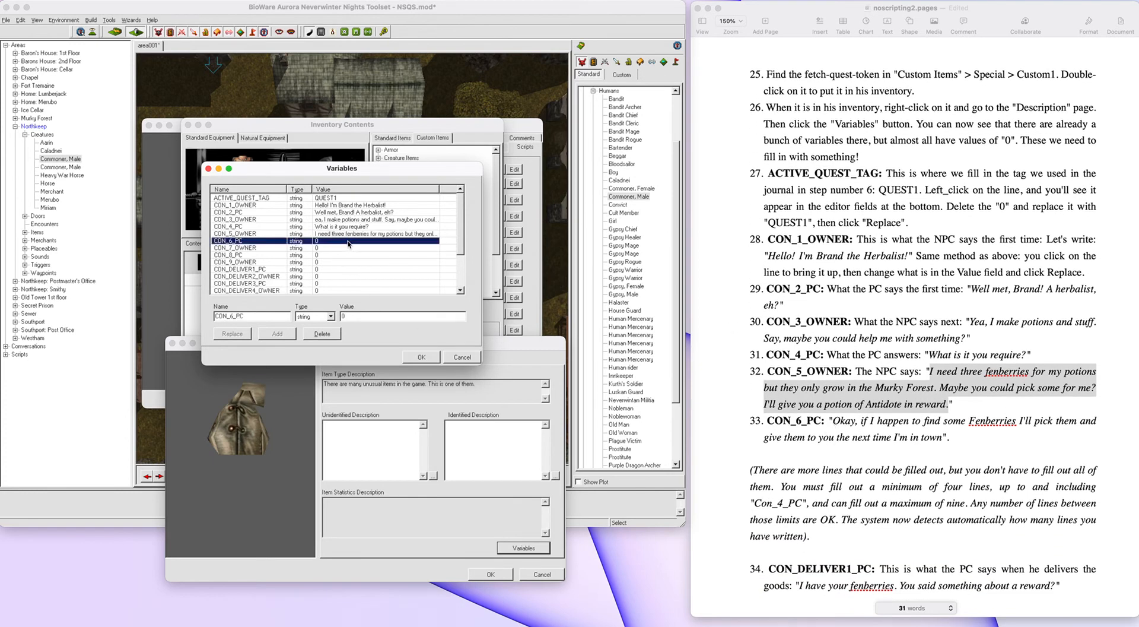
click(837, 425)
drag(834, 424, 945, 432)
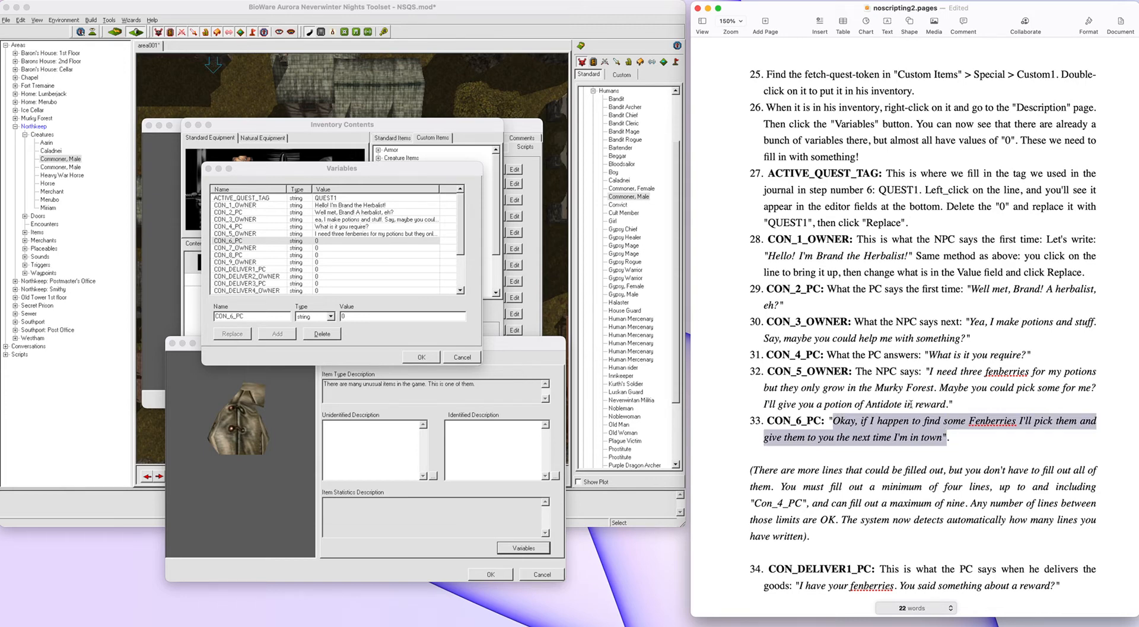
click(409, 317)
key(BackSpace)
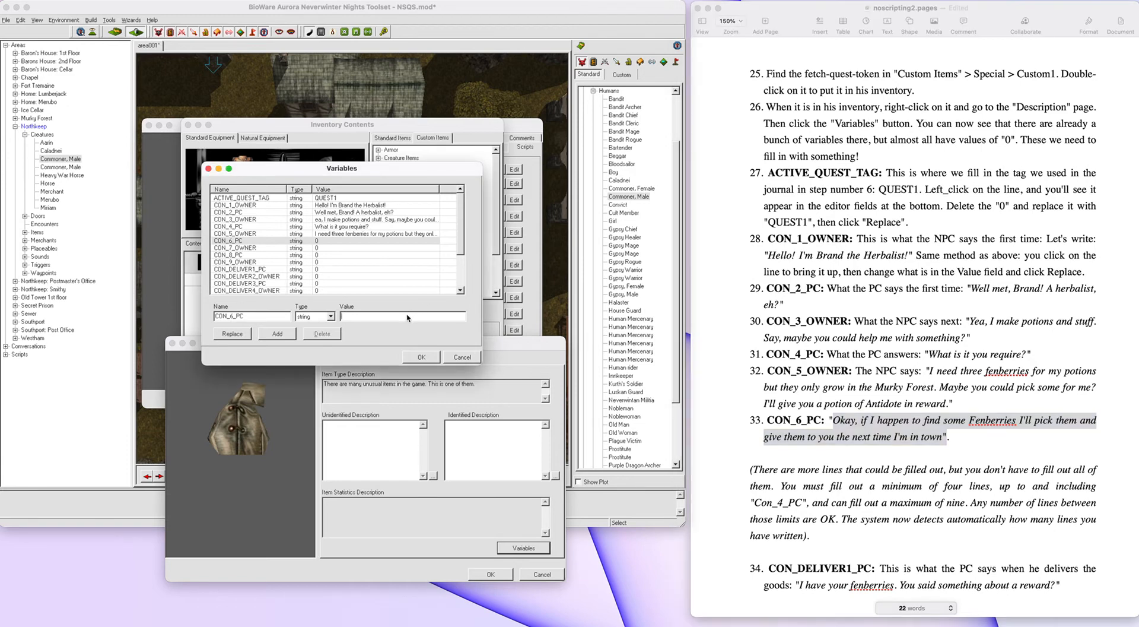
text("Okay, if I happen to find some Fenberries I'll pick them and give them to you the next time I'm in town")
click(231, 333)
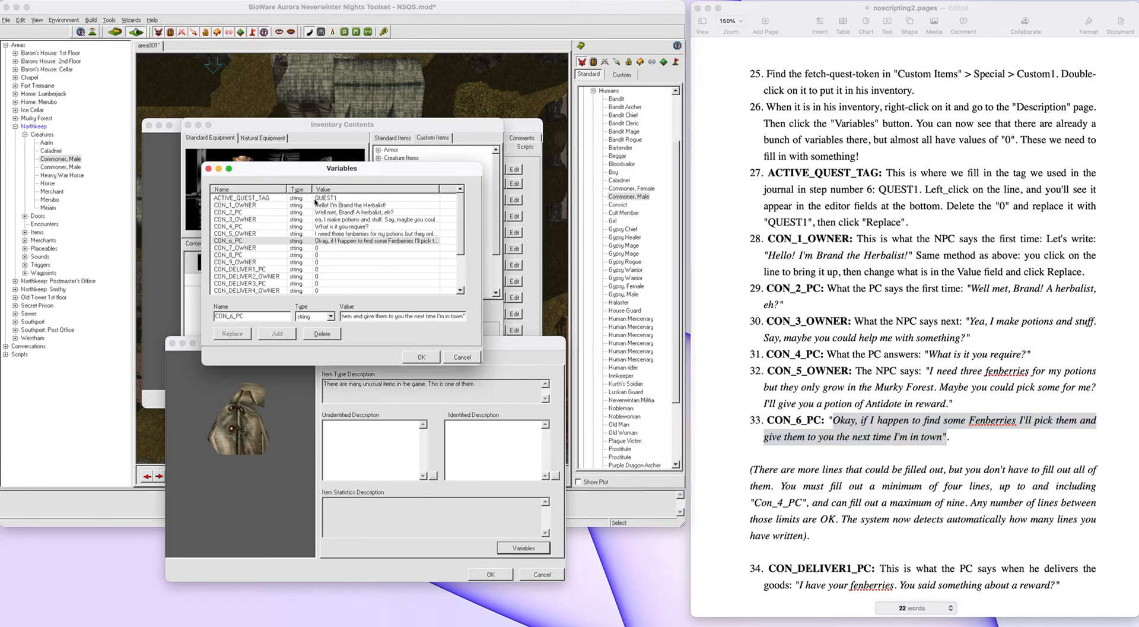
- Replace the CON_DELIVER1_PC value with the item 34 line, "I have your fenberries. You said something about a reward?"
scroll(780, 364, down, 4)
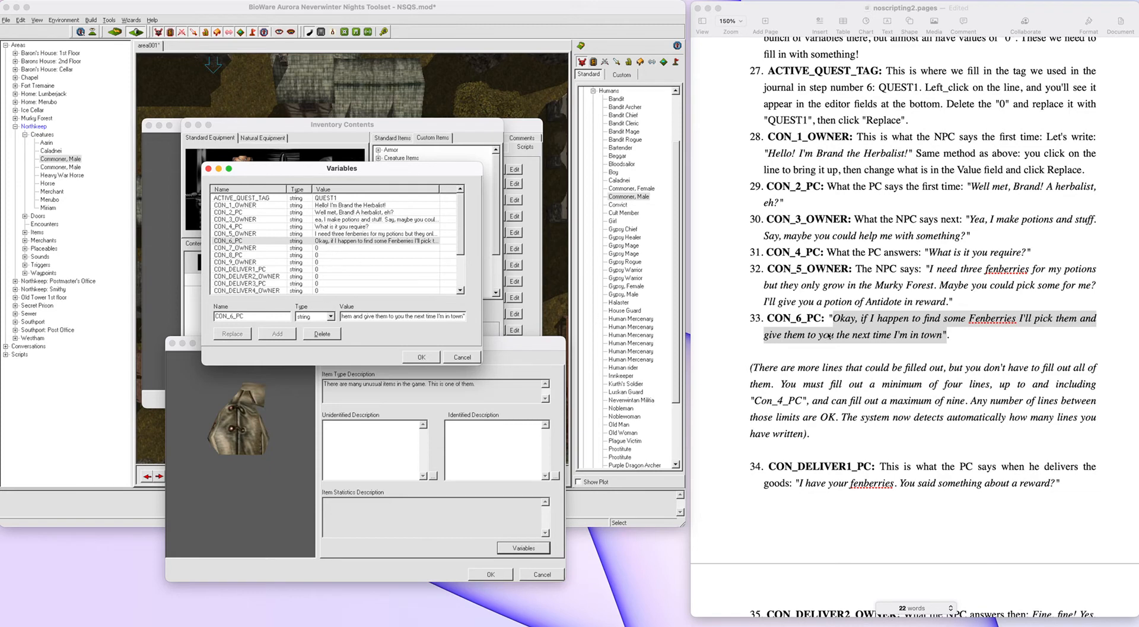
scroll(829, 335, down, 5)
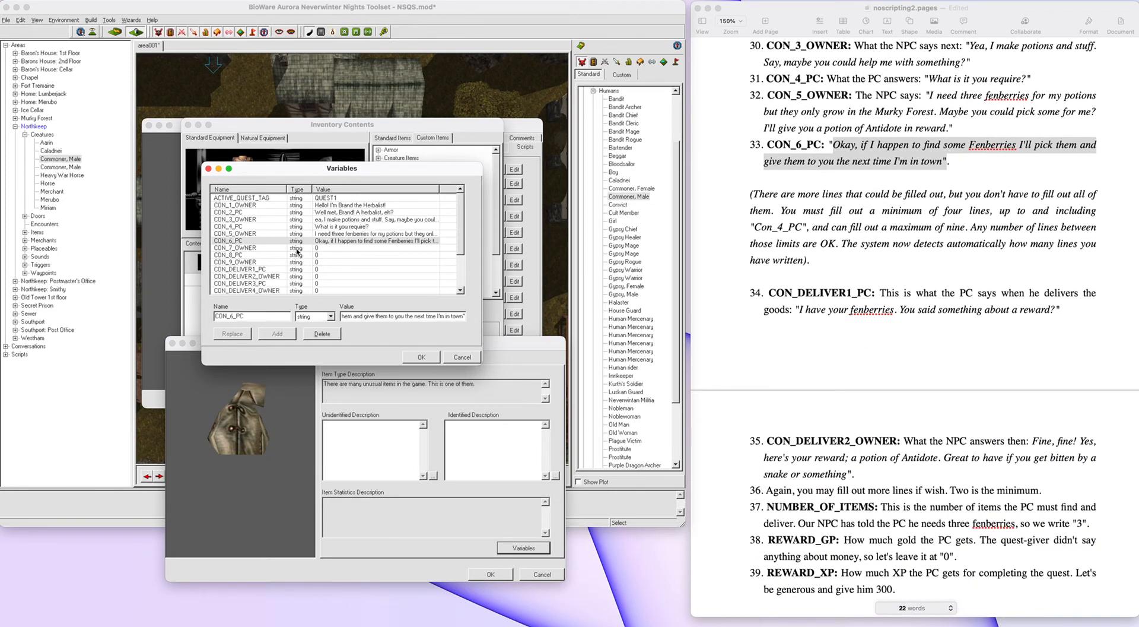
click(338, 270)
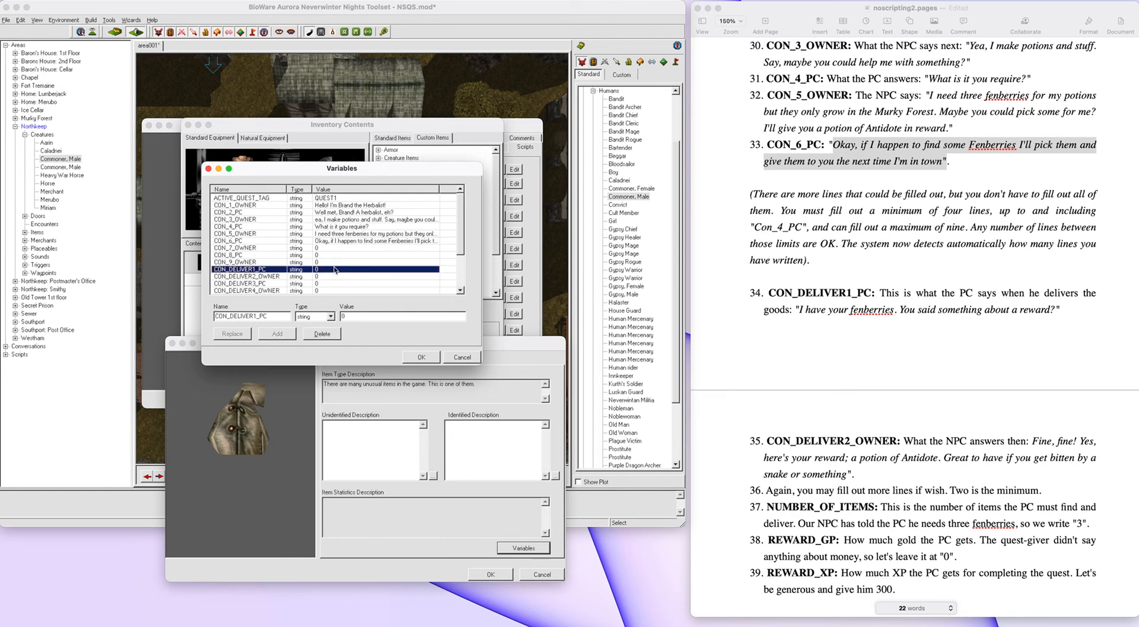
click(799, 310)
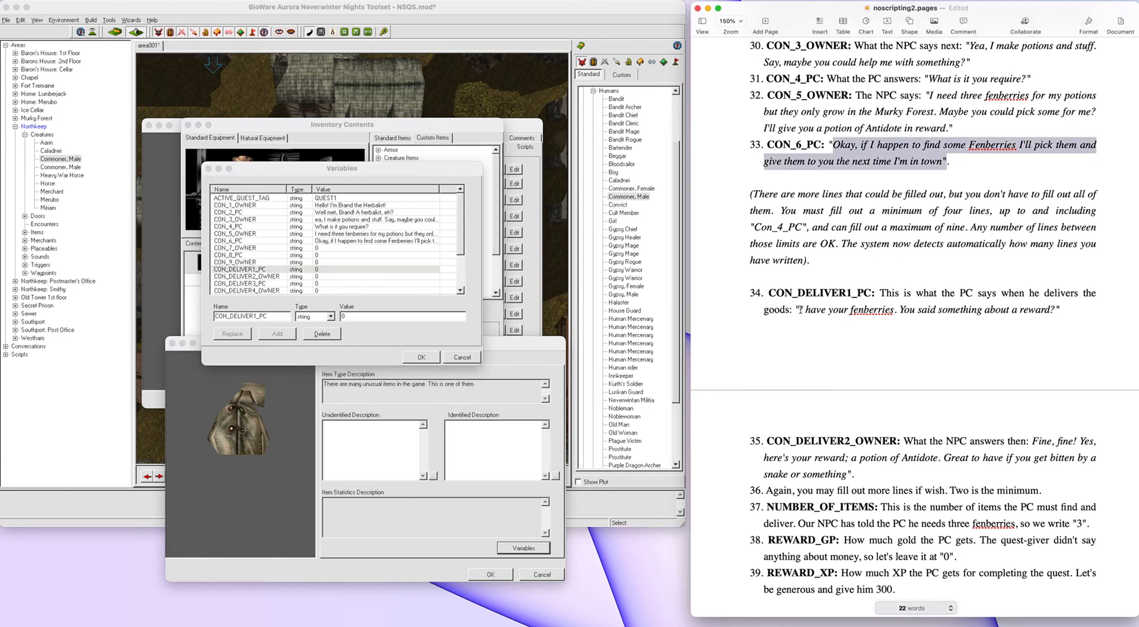
drag(800, 310, 1055, 303)
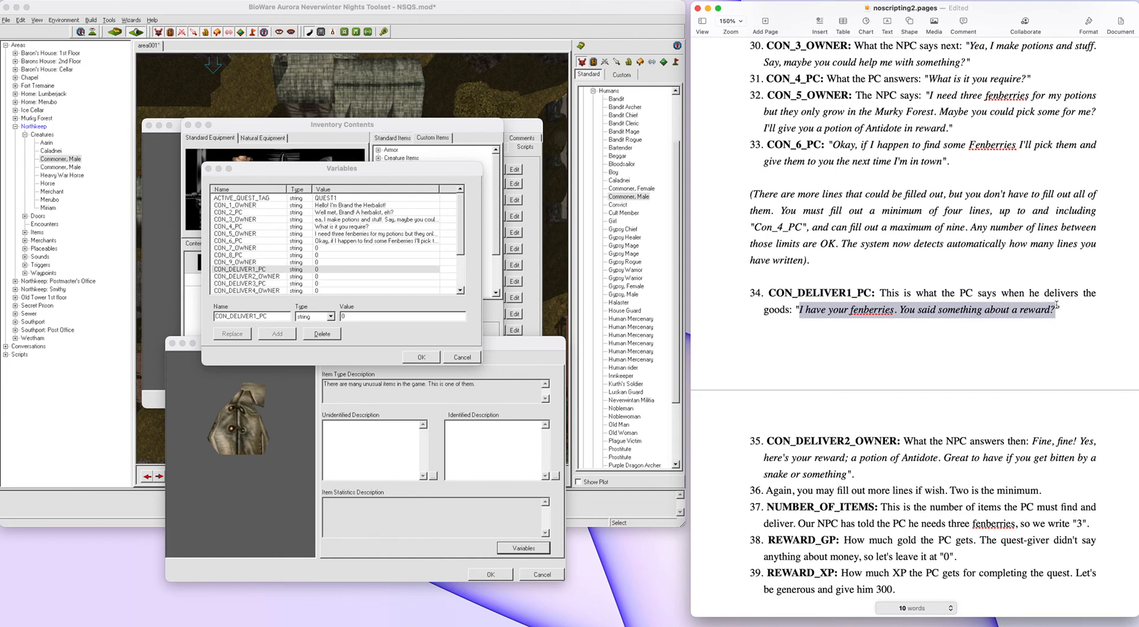
click(344, 316)
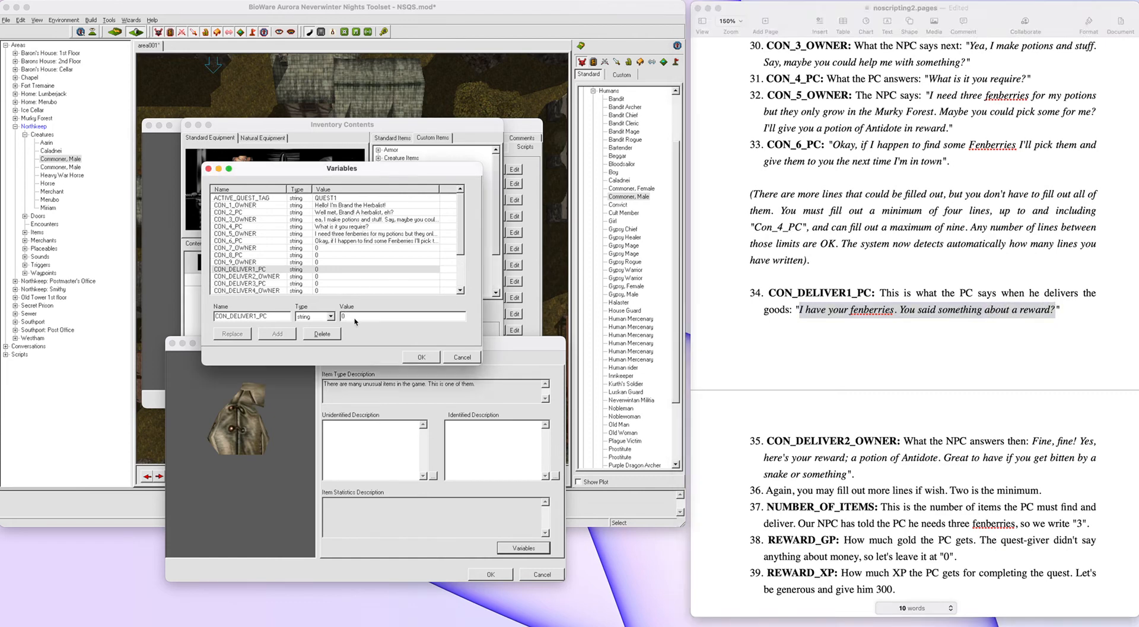
key(BackSpace)
key(super+v)
click(232, 334)
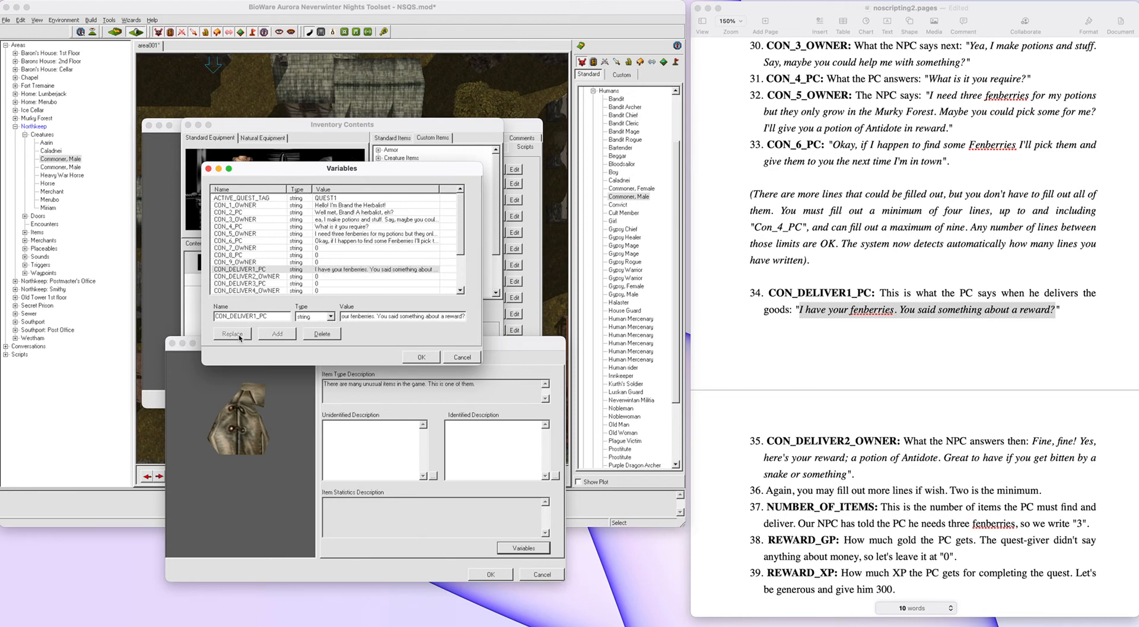
- Set CON_DELIVER2_OWNER to "Fine, fine! Yes, here's your reward; a potion of Antidote. Great to have if you get bitten by a snake or something"
click(351, 277)
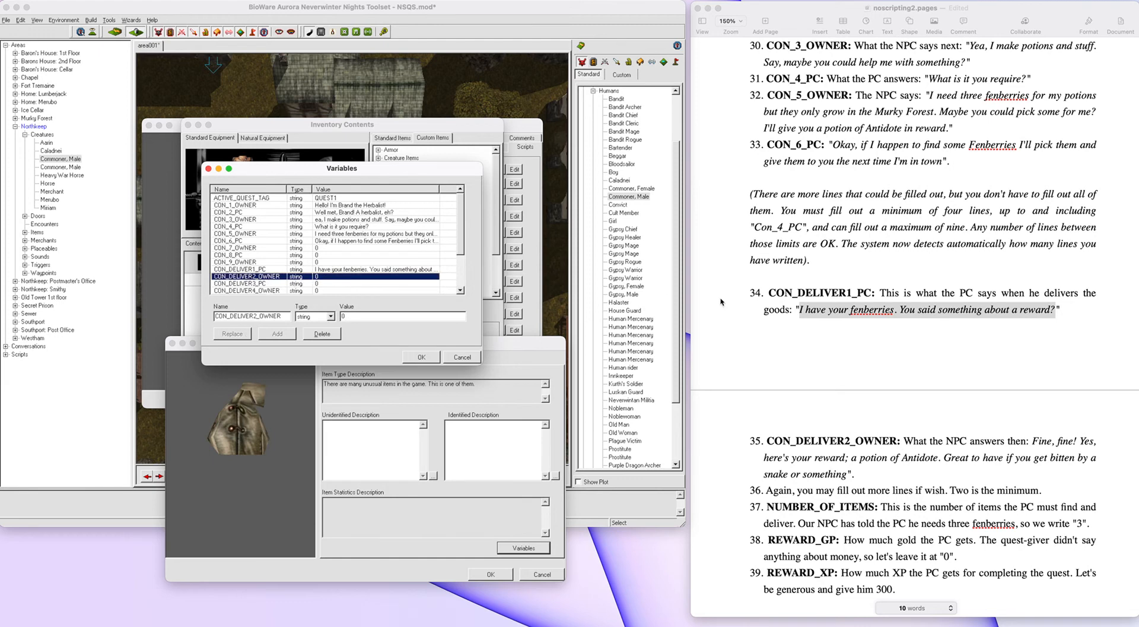
scroll(884, 350, down, 5)
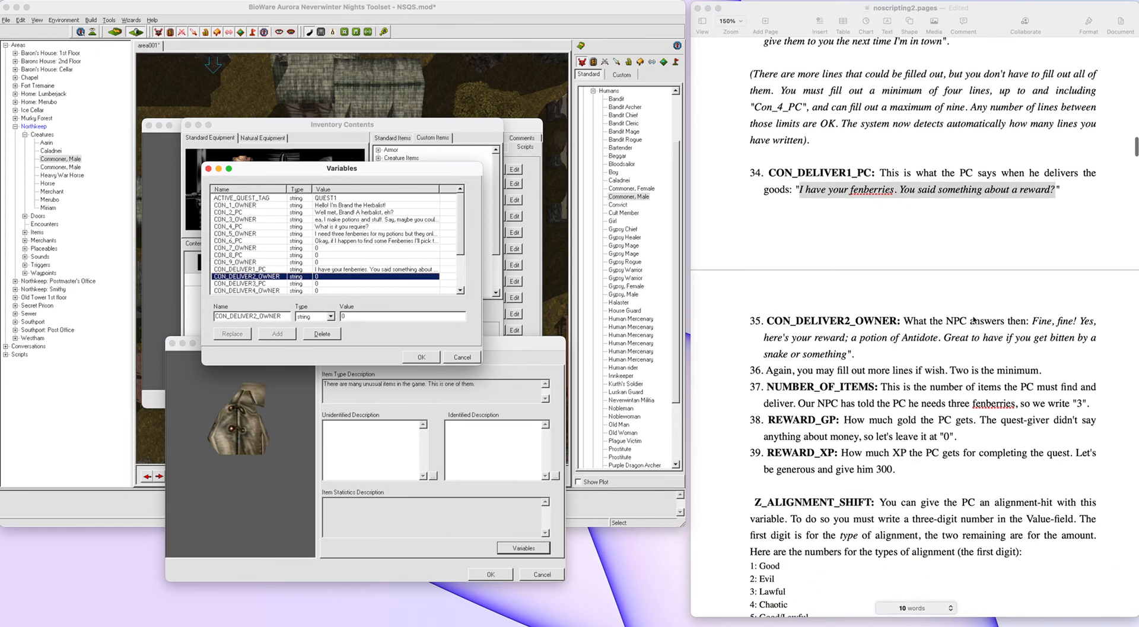
click(1035, 321)
drag(1033, 321, 923, 349)
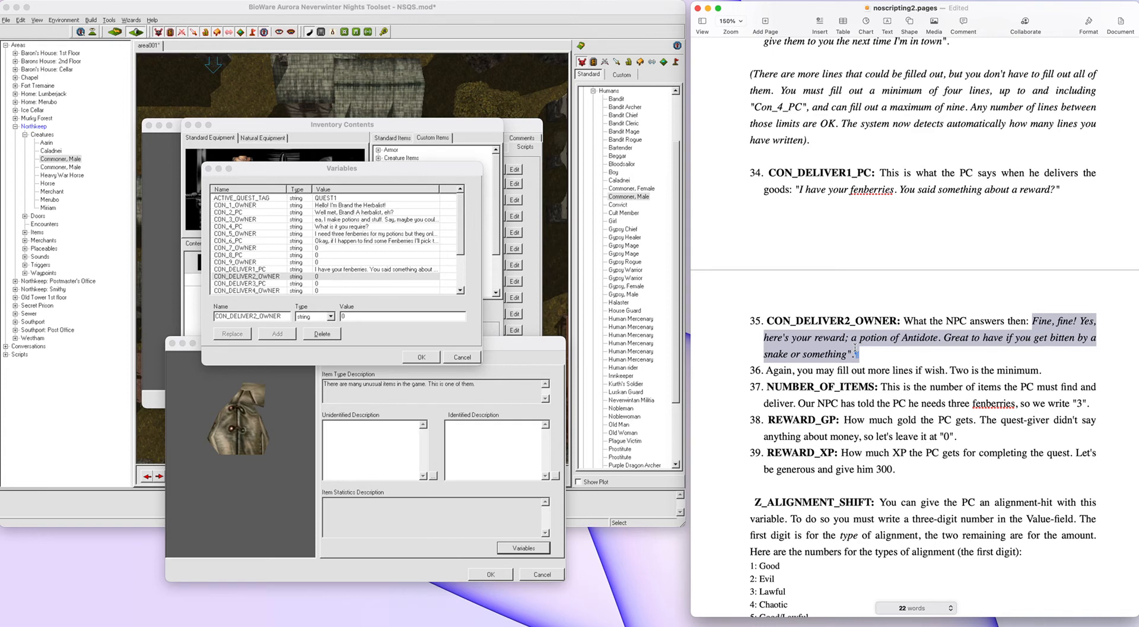
drag(855, 349, 849, 349)
key(super+c)
click(378, 319)
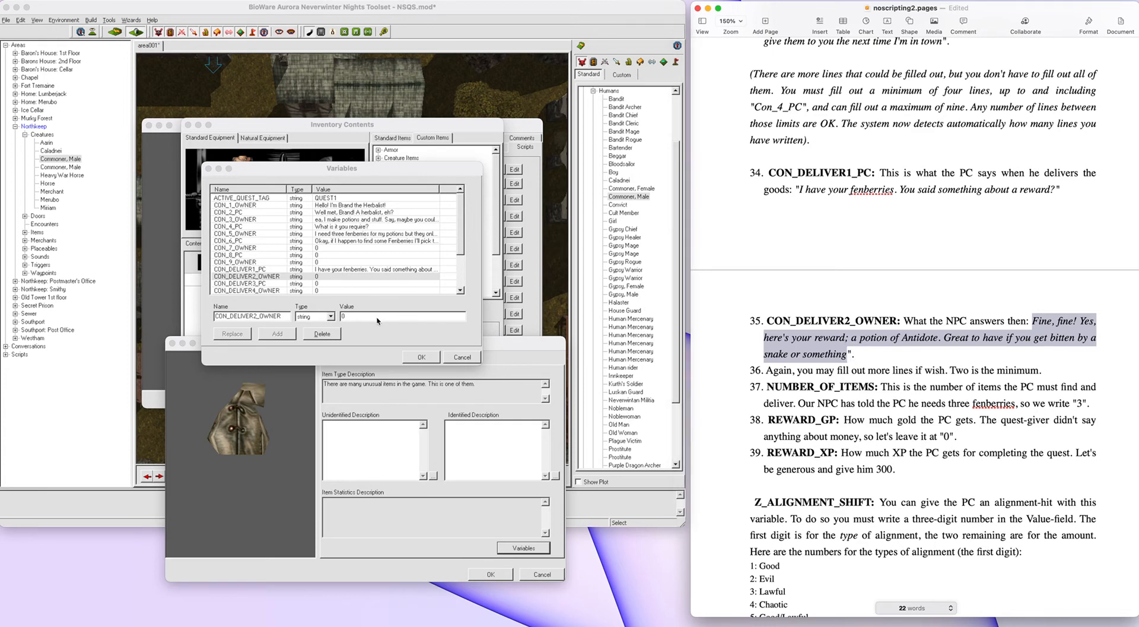
key(BackSpace)
key(super+v)
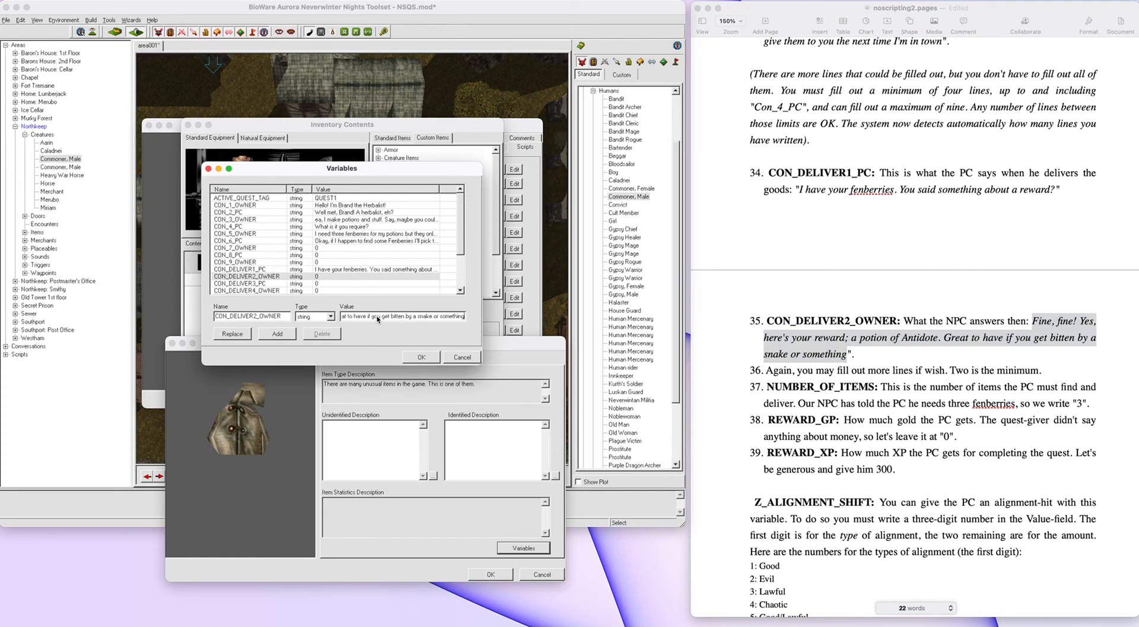
click(232, 334)
- Set the NUMBER_OF_ITEMS variable to 3 for the fenberries the player must deliver
drag(466, 241, 466, 266)
click(343, 242)
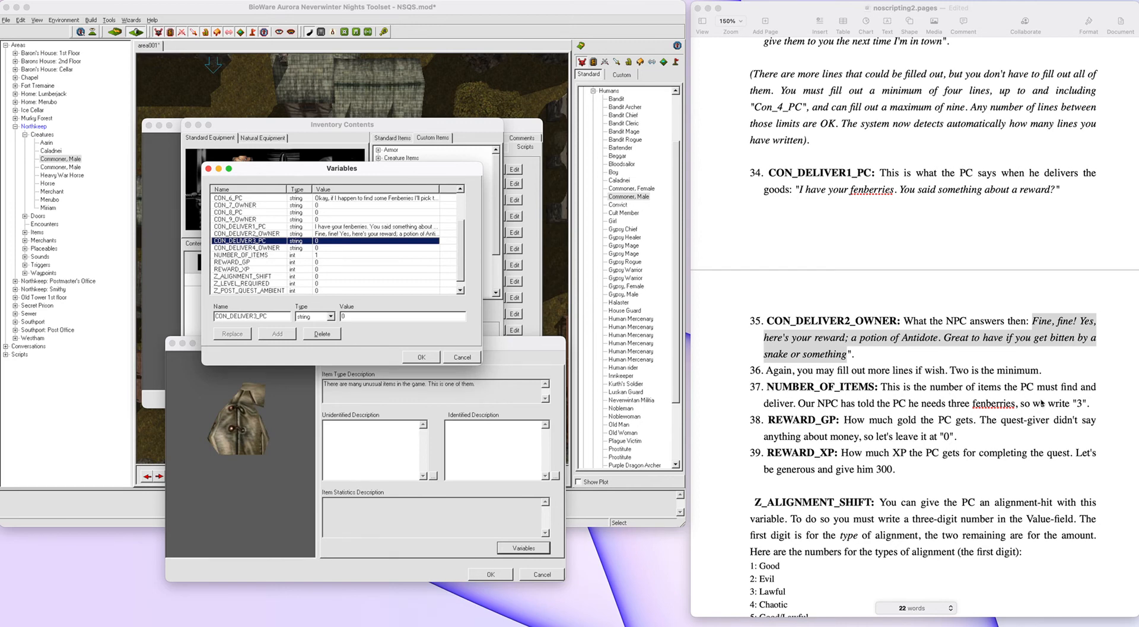
click(321, 256)
click(348, 316)
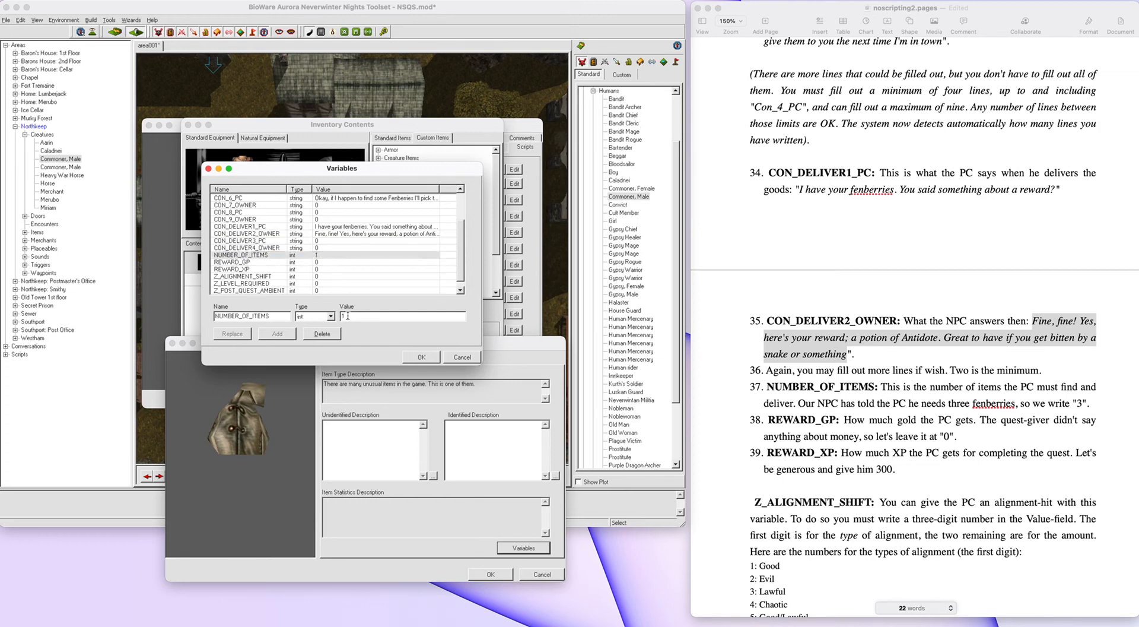
key(BackSpace)
click(231, 335)
- Replace the REWARD_GP value with 100 so the quest pays gold
scroll(716, 369, down, 3)
scroll(716, 369, down, 3)
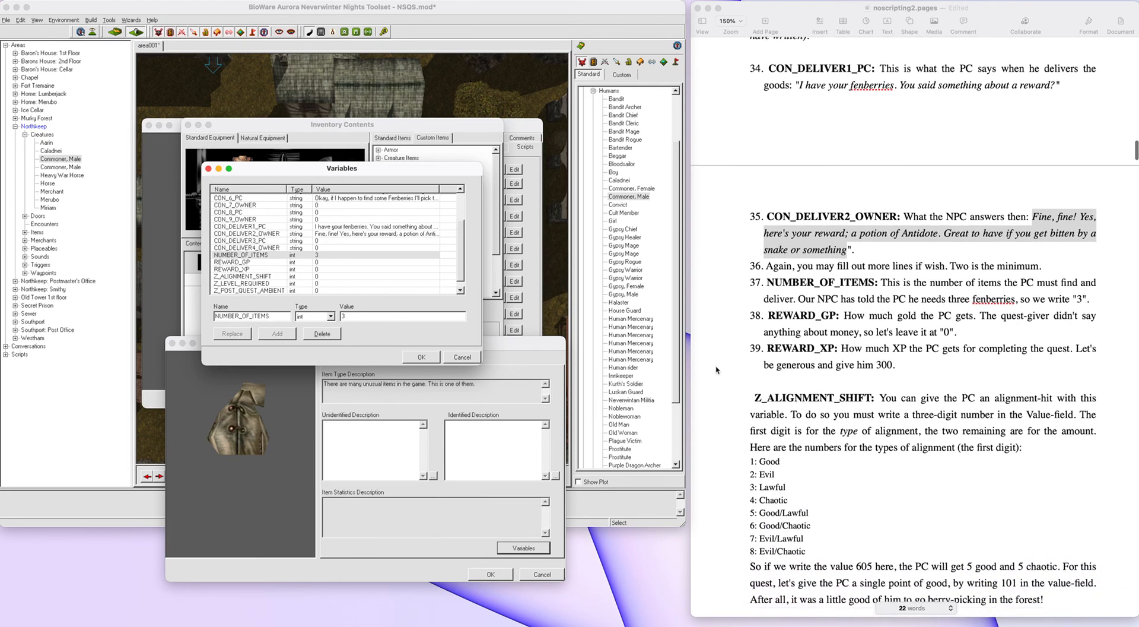
click(327, 263)
click(351, 316)
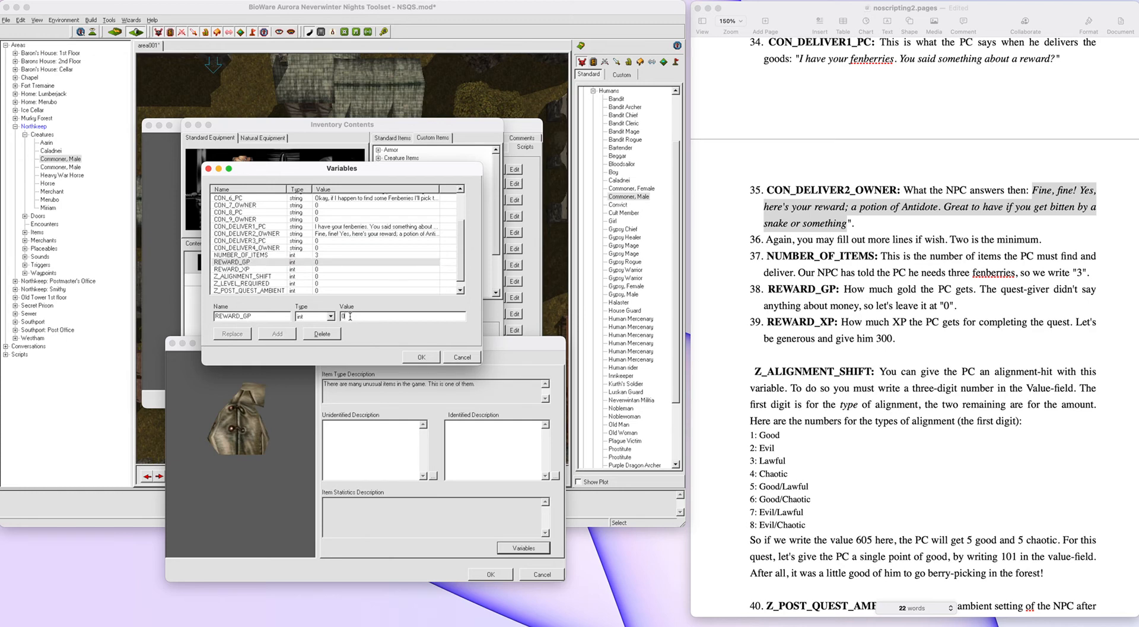
key(BackSpace)
text(100)
click(240, 334)
- Replace the REWARD_XP value with 300, as the guide's item 39 suggests
click(326, 270)
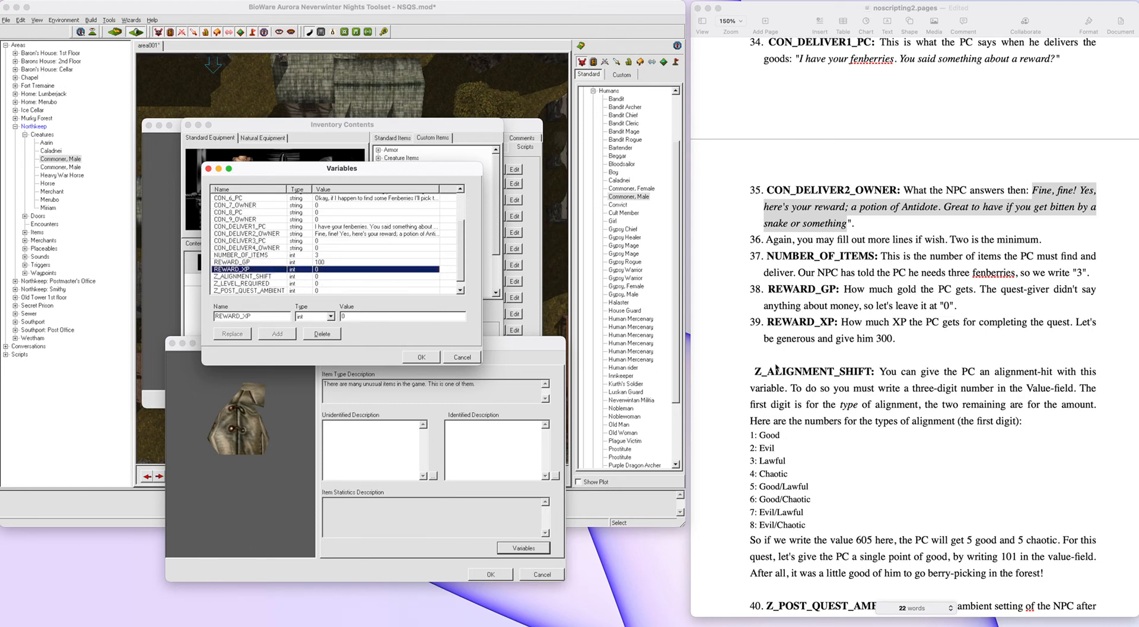
click(347, 317)
key(BackSpace)
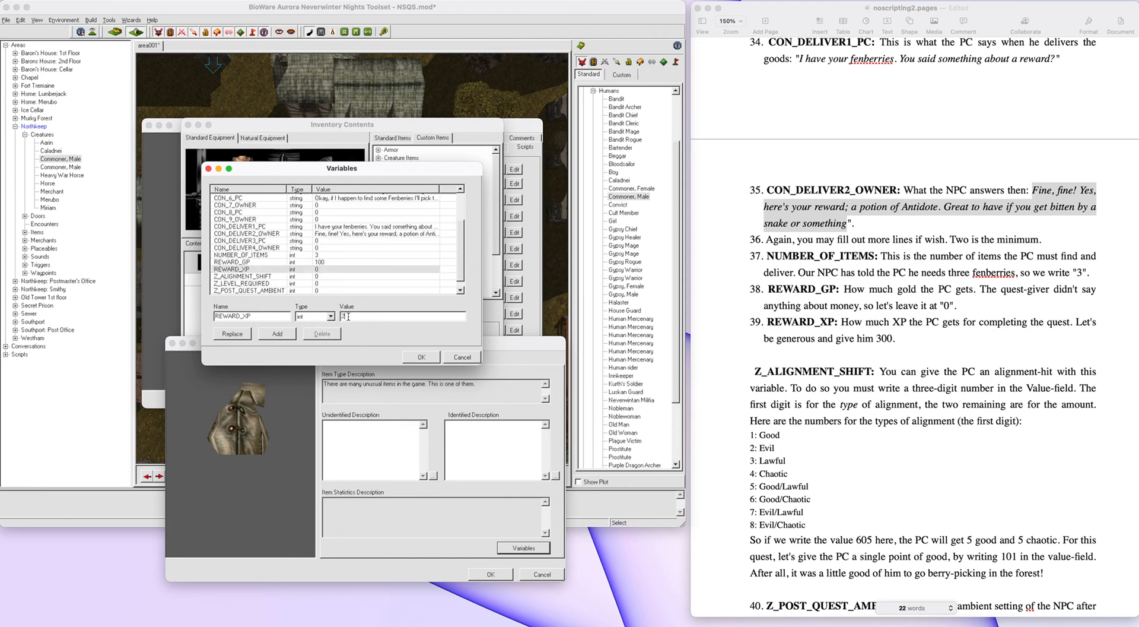
text(300)
click(236, 332)
- Set the Z_ALIGNMENT_SHIFT variable to 1
scroll(460, 268, down, 1)
click(349, 270)
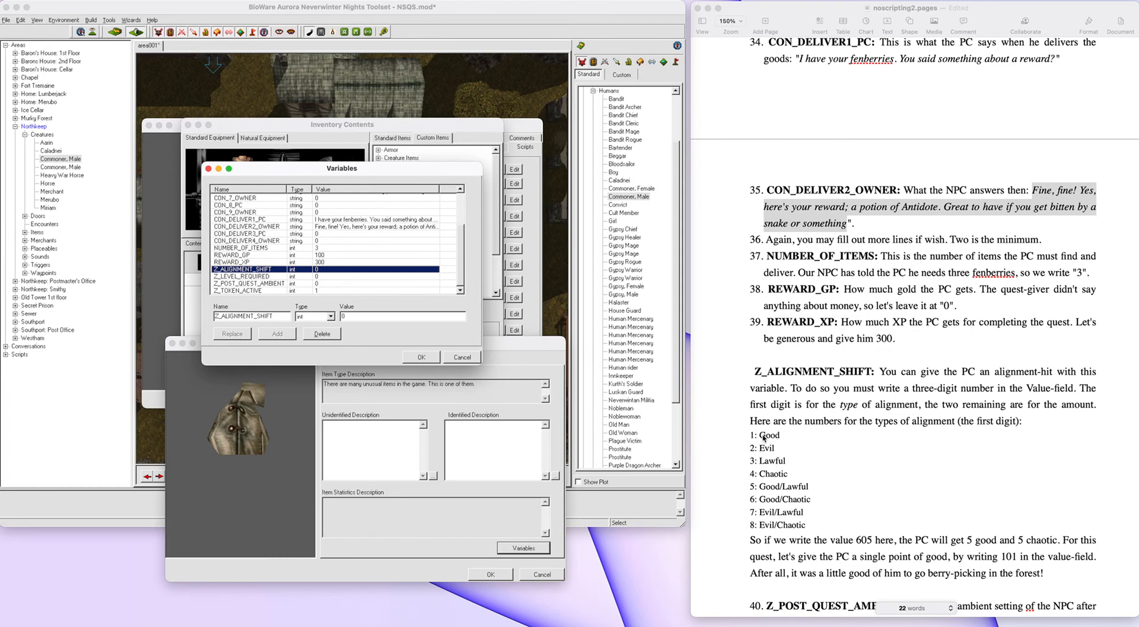
click(347, 316)
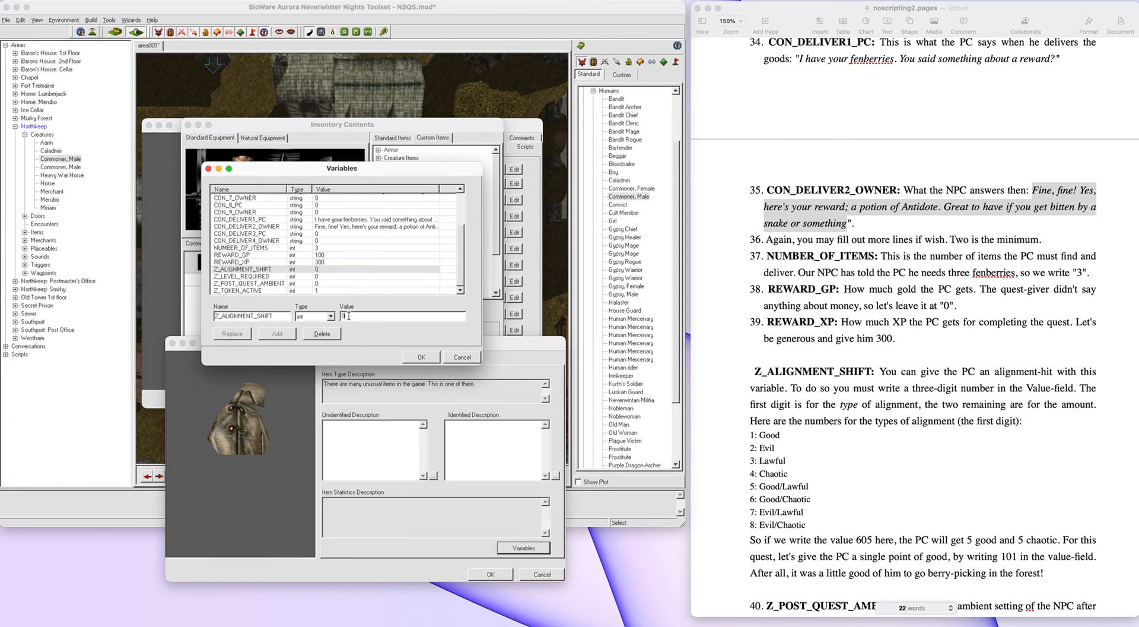
key(BackSpace)
text(1)
click(232, 333)
- Set Z_POST_QUEST_AMBIENT to 3, the guide's option for mobile ambient animations after the quest
click(324, 284)
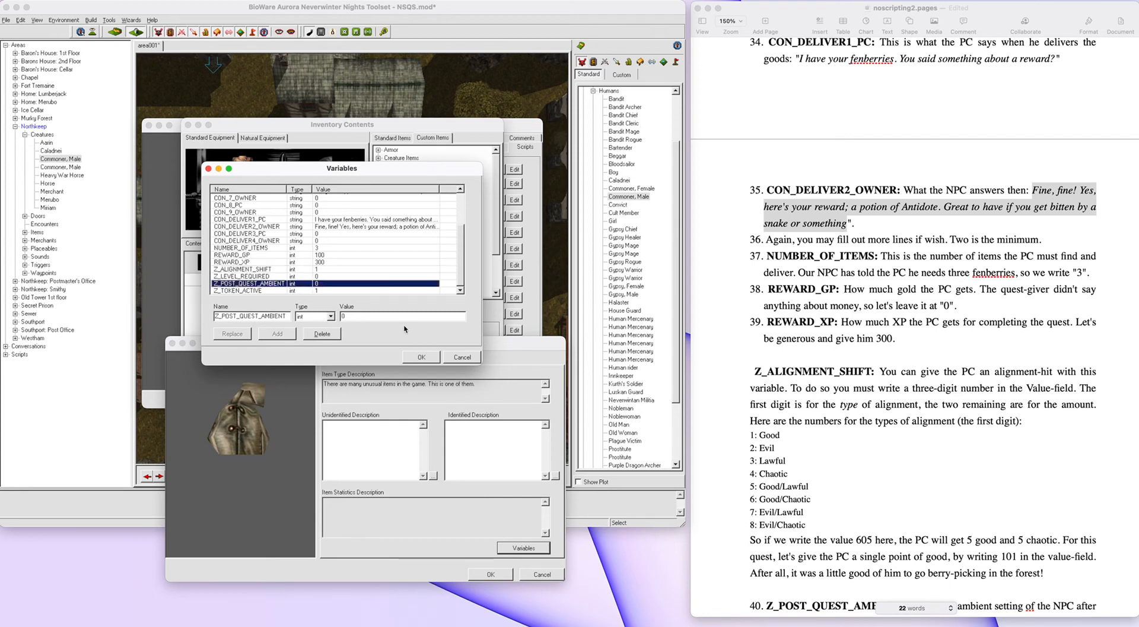
scroll(812, 434, down, 5)
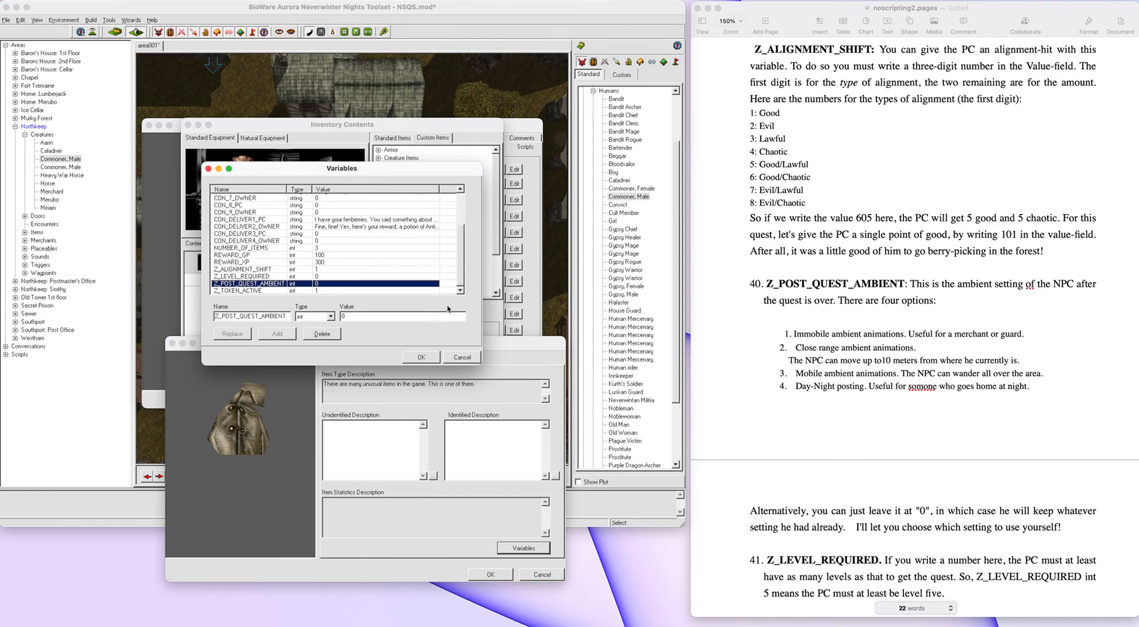
click(346, 315)
key(BackSpace)
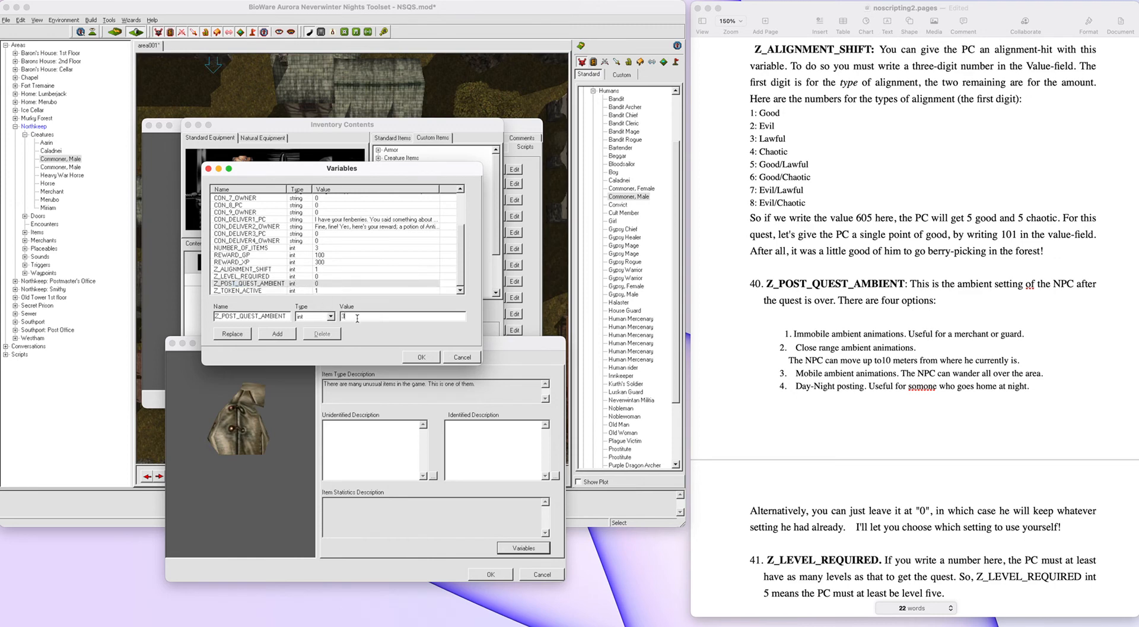
text(3)
click(235, 334)
- Confirm the quest token's variables and close its item properties, the inventory and the herbalist's creature properties with changes kept
click(420, 356)
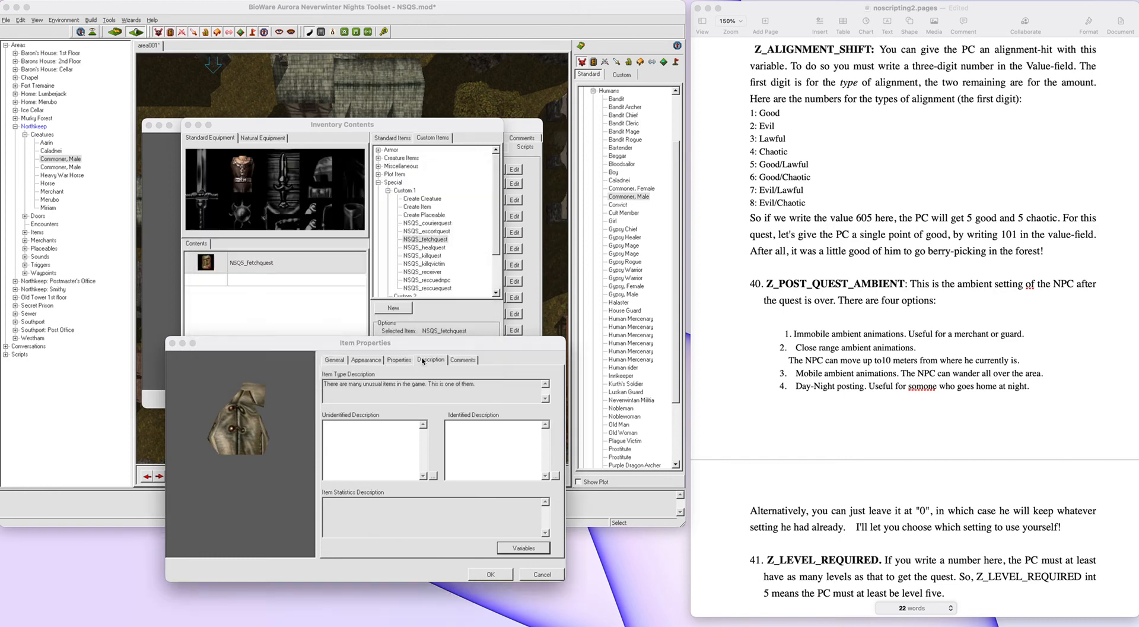
click(496, 573)
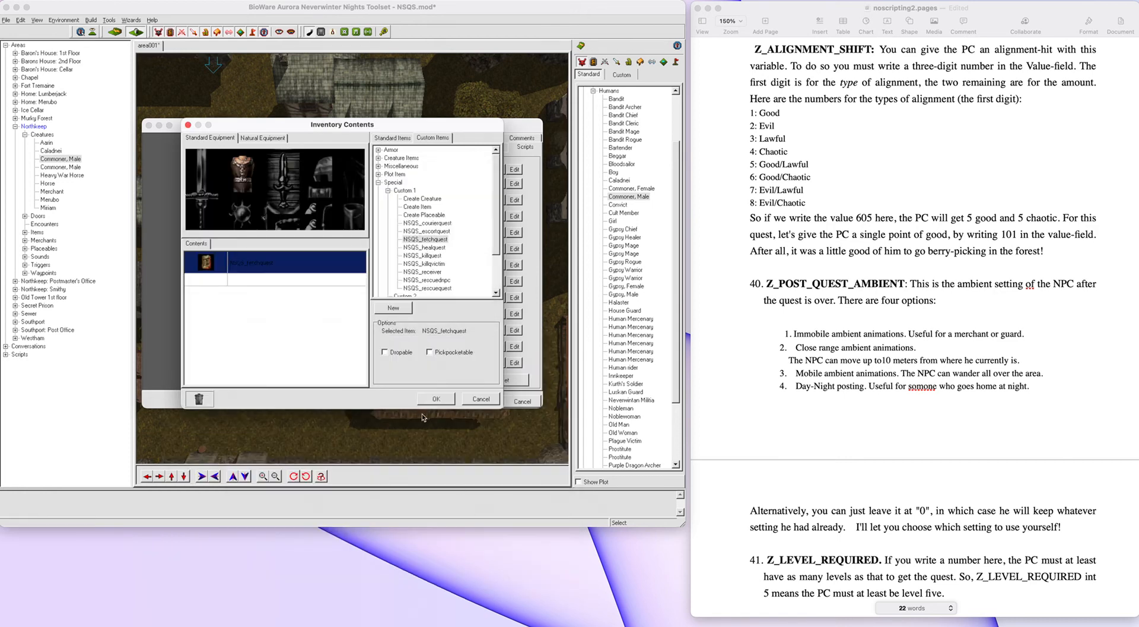
click(434, 404)
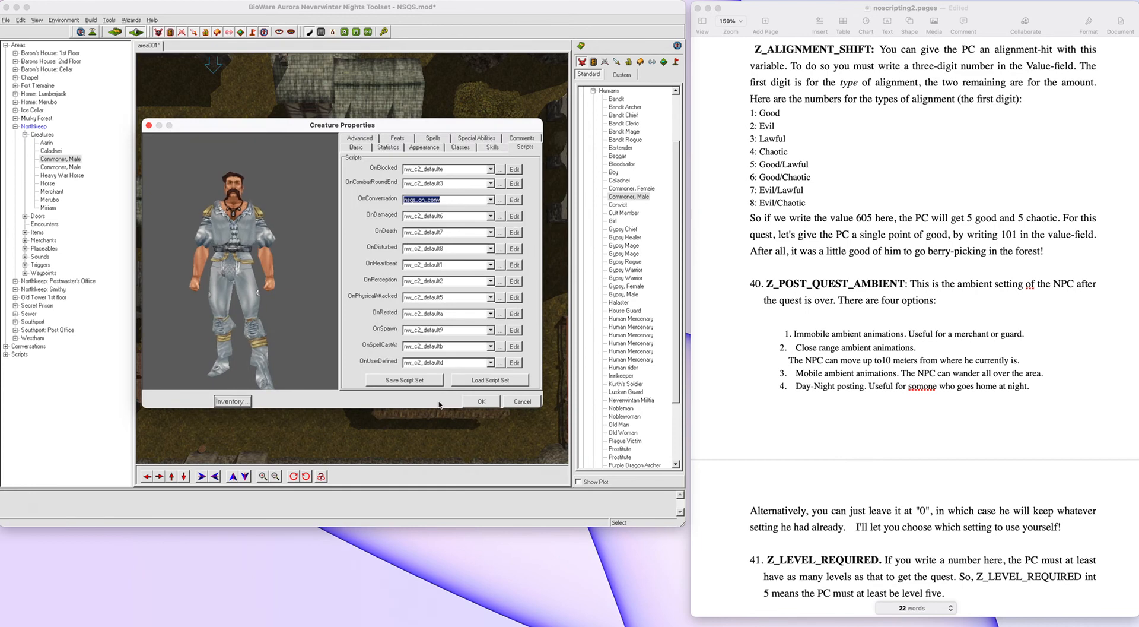
click(480, 402)
- Consult guide items 41 to 46, and change the herbalist creature's first name to "Brand" in its properties
scroll(736, 377, down, 10)
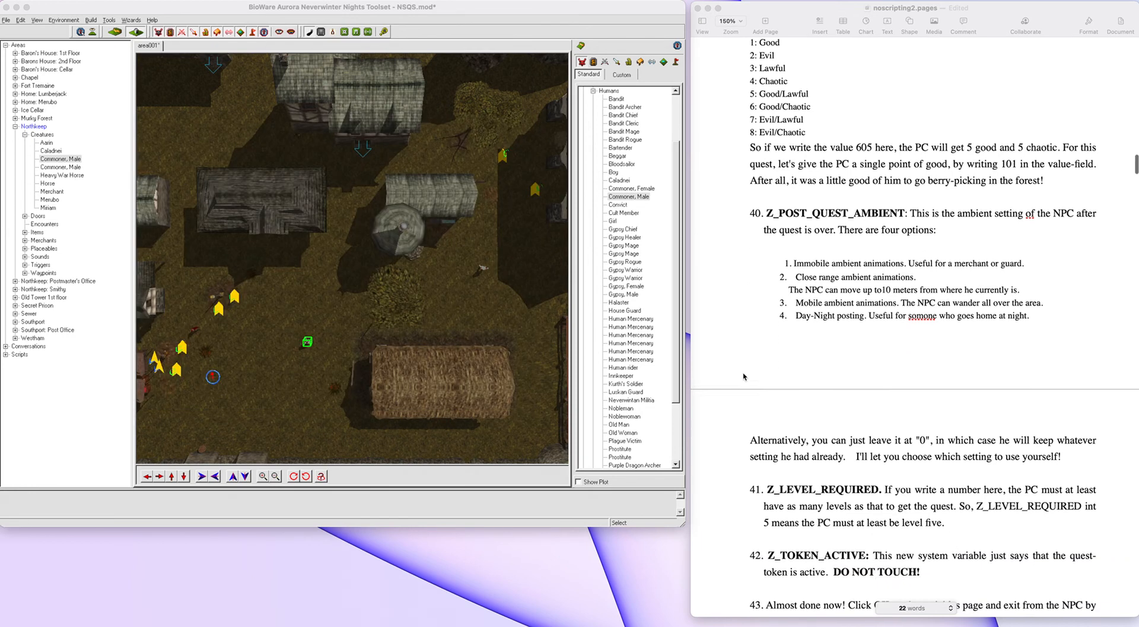
scroll(743, 376, down, 5)
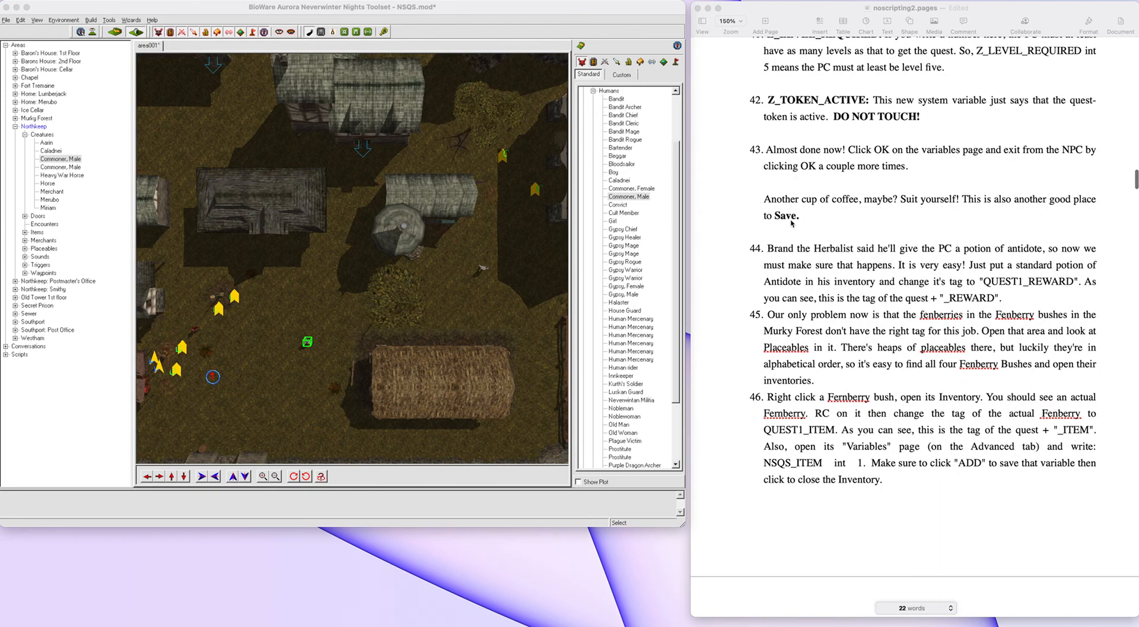
scroll(784, 221, down, 2)
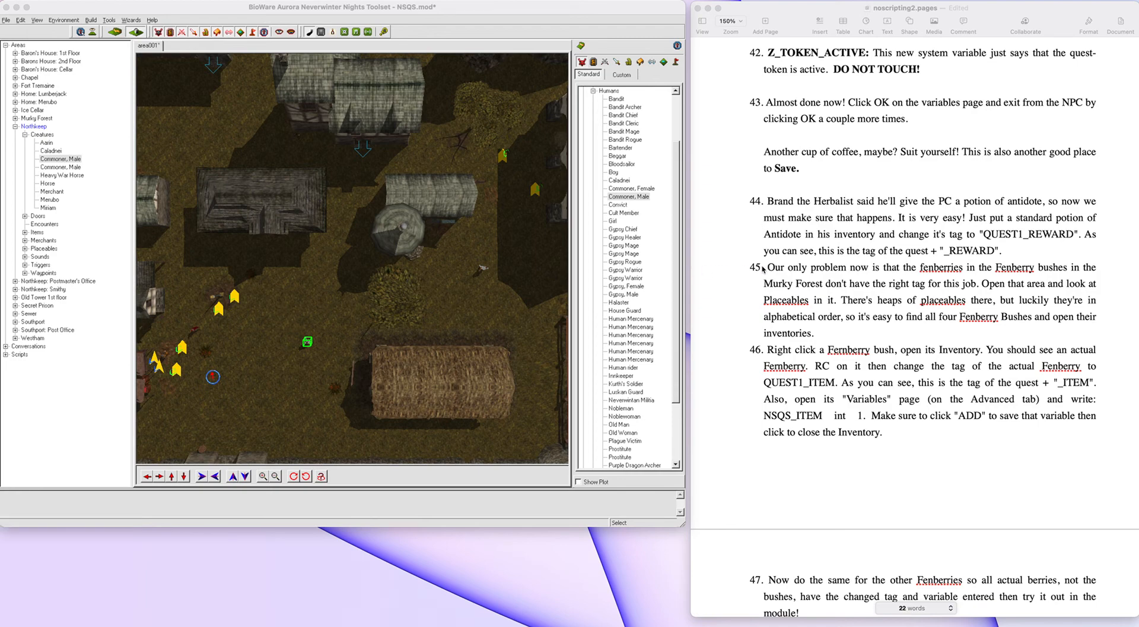
right_click(307, 343)
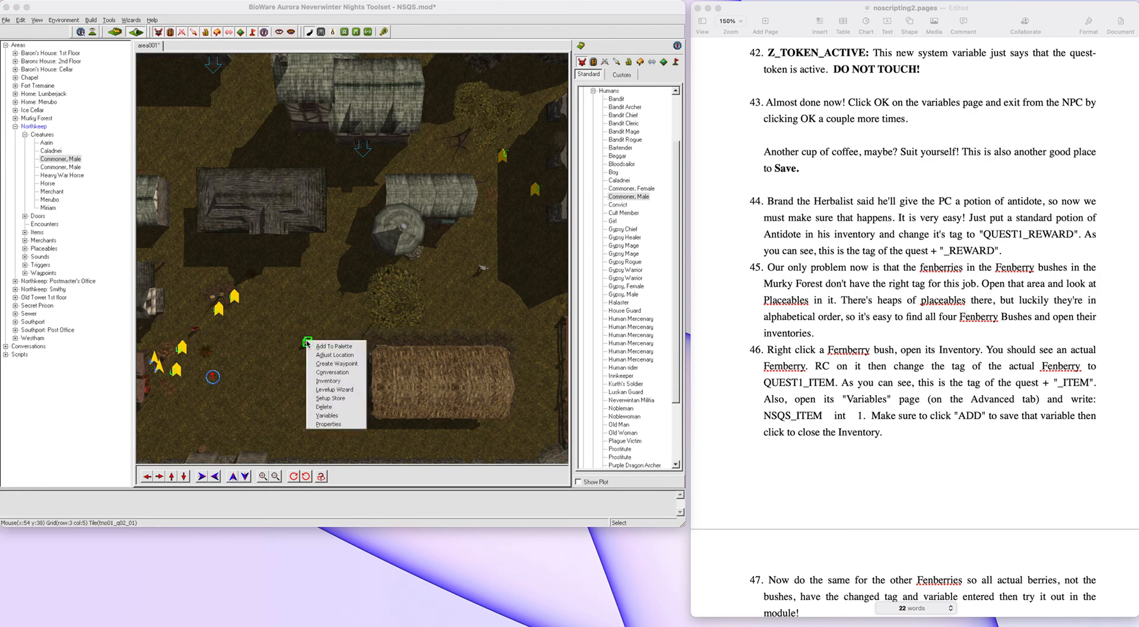
click(328, 423)
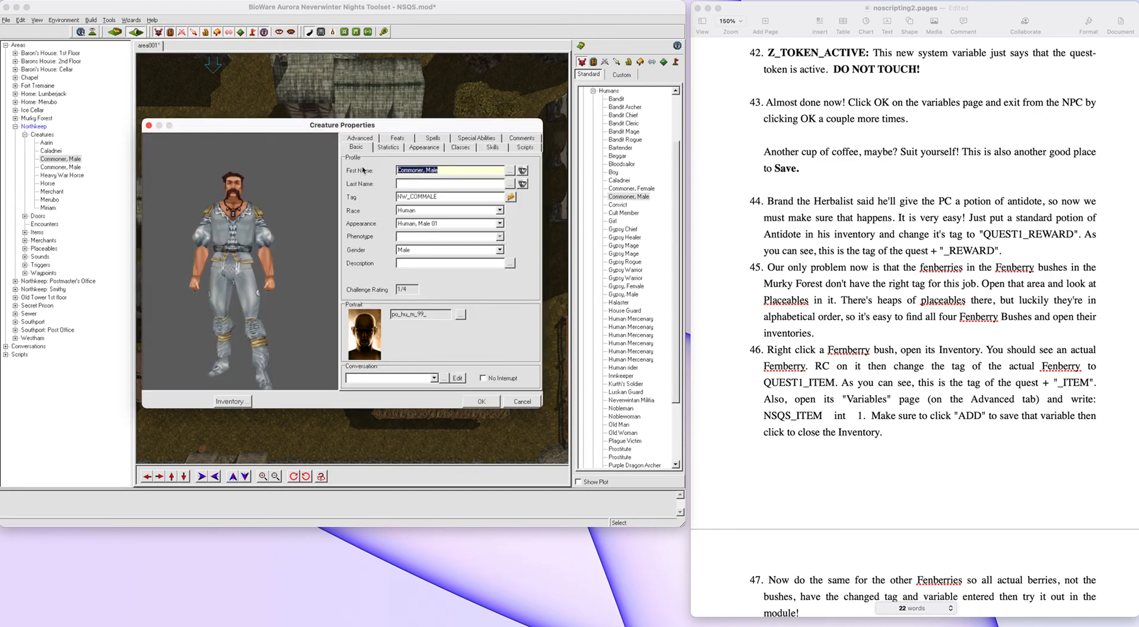
text(Brand)
- Add a standard Potion of Antidote to the herbalist's inventory alongside the NSQS_fetchquest token
click(233, 401)
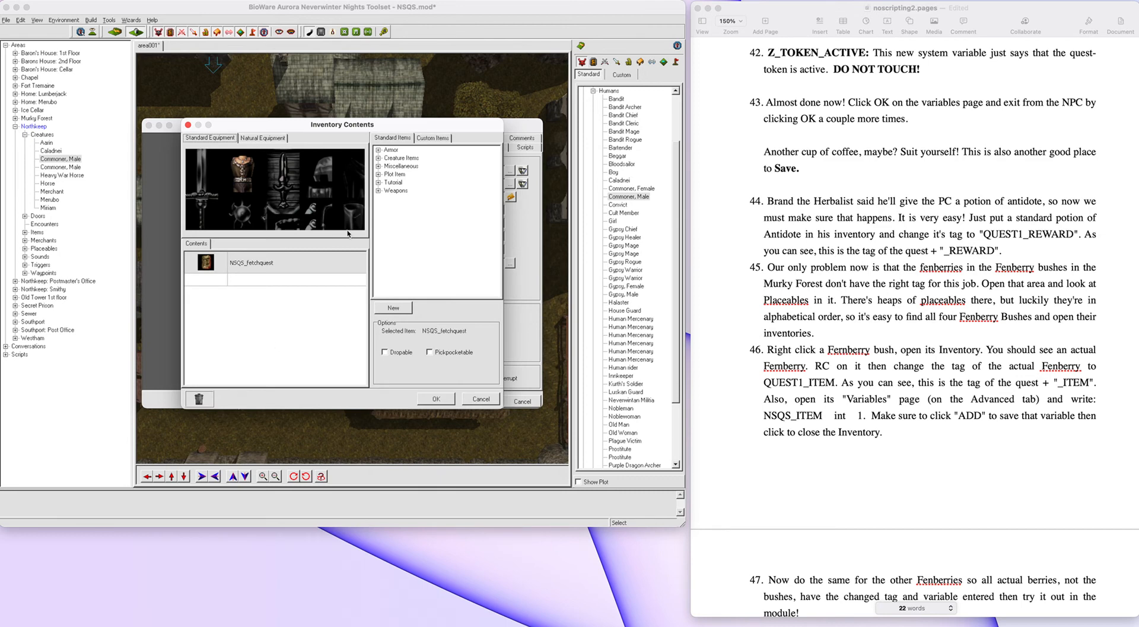
click(386, 138)
click(378, 166)
click(388, 231)
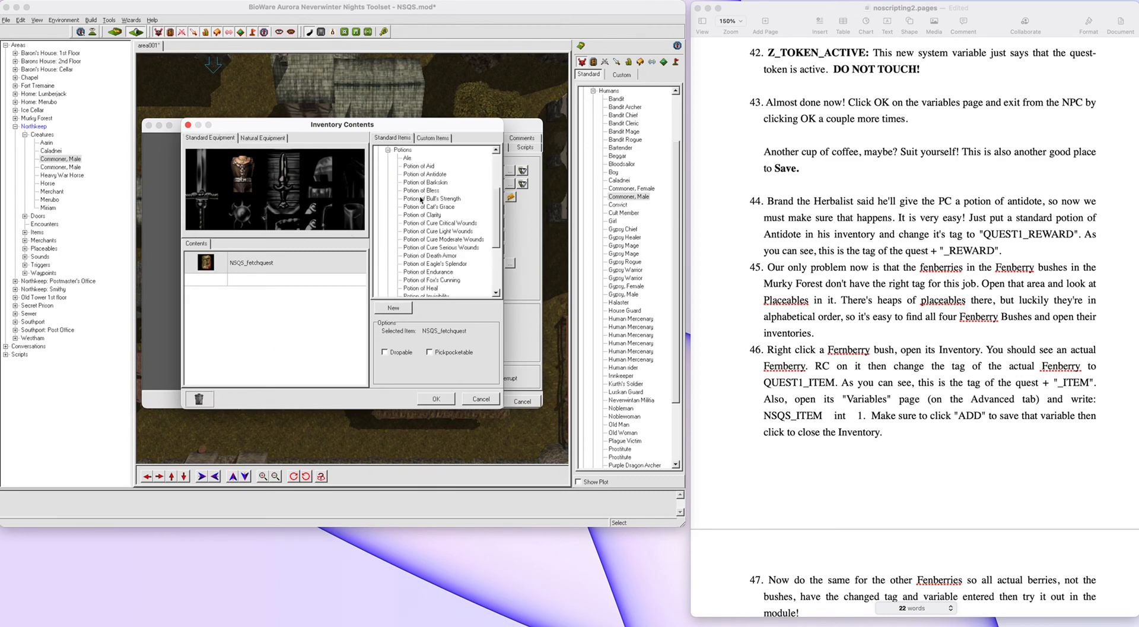
drag(427, 175, 265, 310)
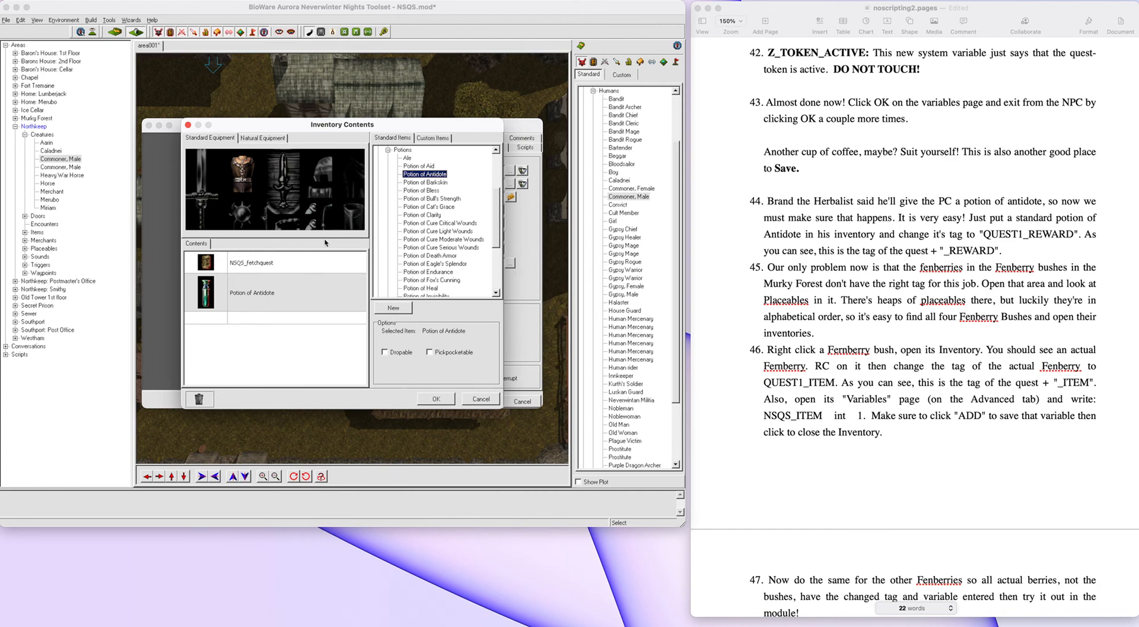
- Change the Potion of Antidote's tag to QUEST1_REWARD and accept the item, inventory and creature changes
double_click(246, 290)
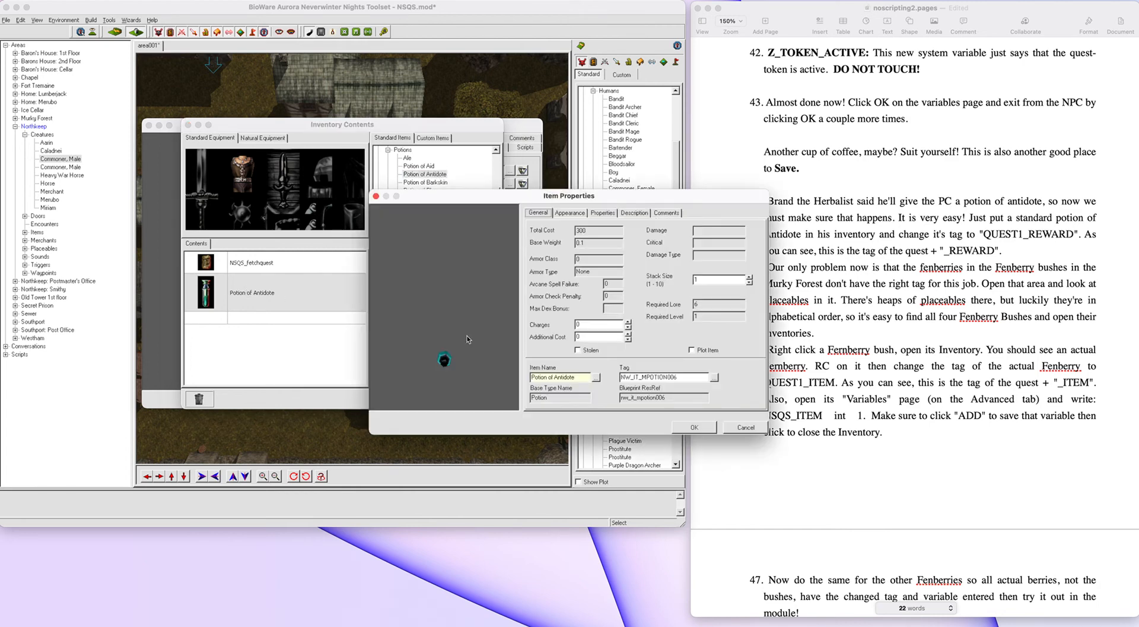
double_click(673, 377)
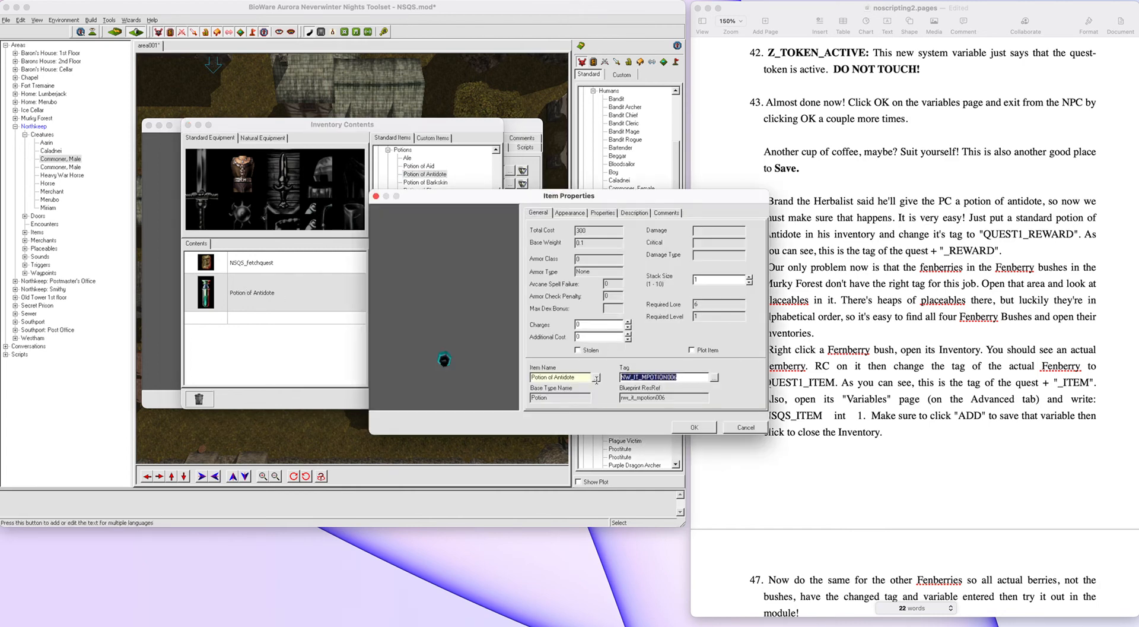
text(QUEST1_REWARD)
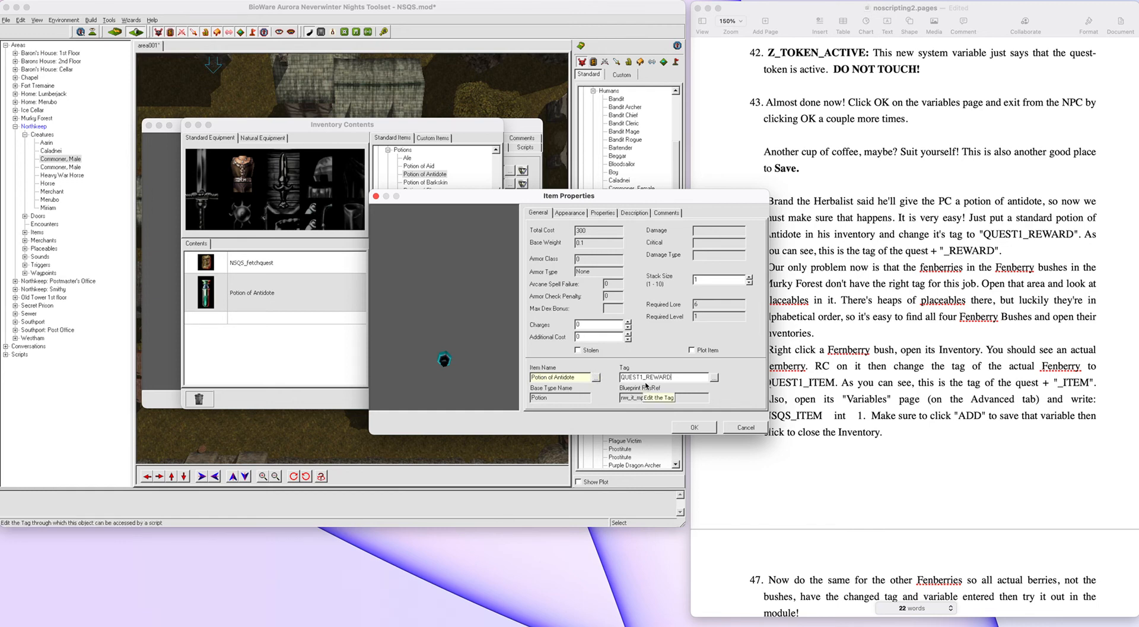
click(690, 427)
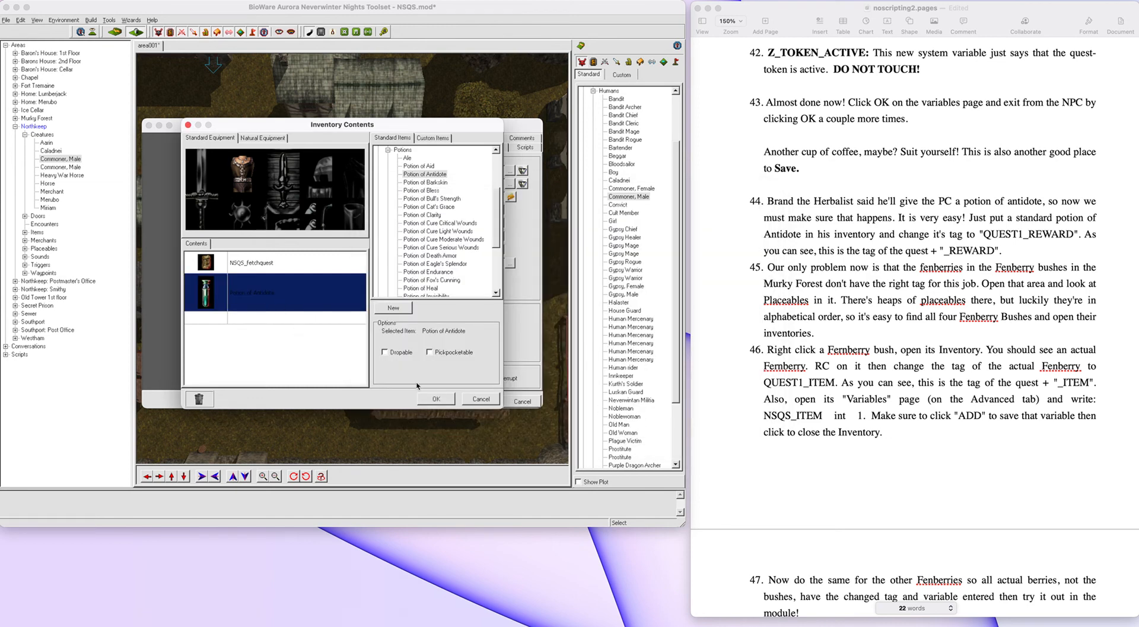
click(437, 399)
click(481, 401)
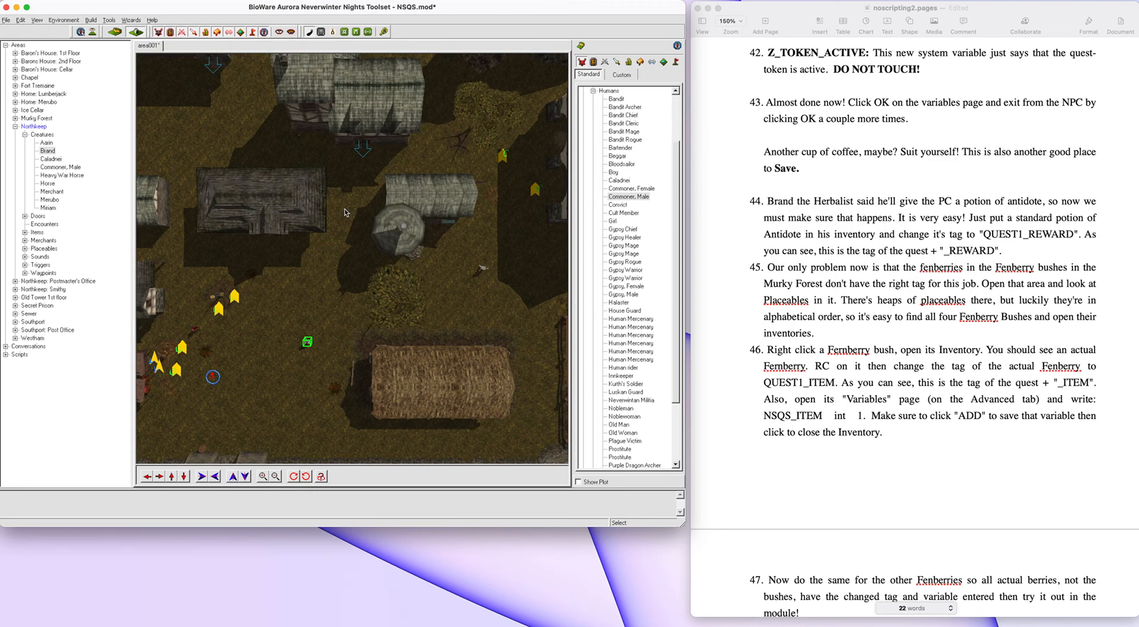
- Collapse Northkeep in the area tree and save the module
click(15, 127)
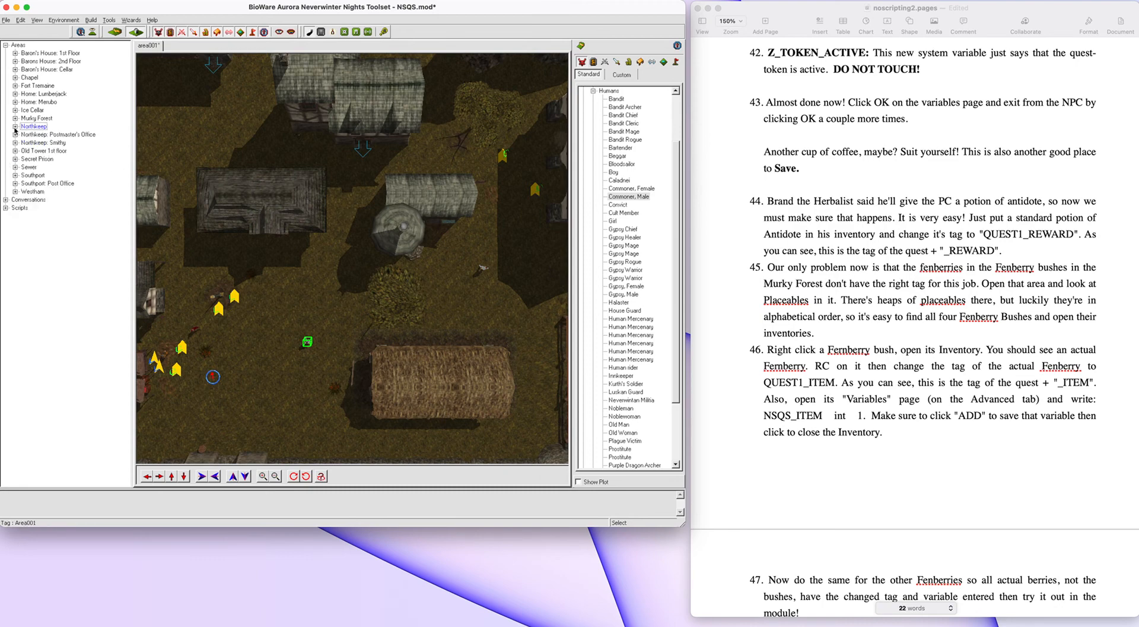
click(8, 22)
click(14, 64)
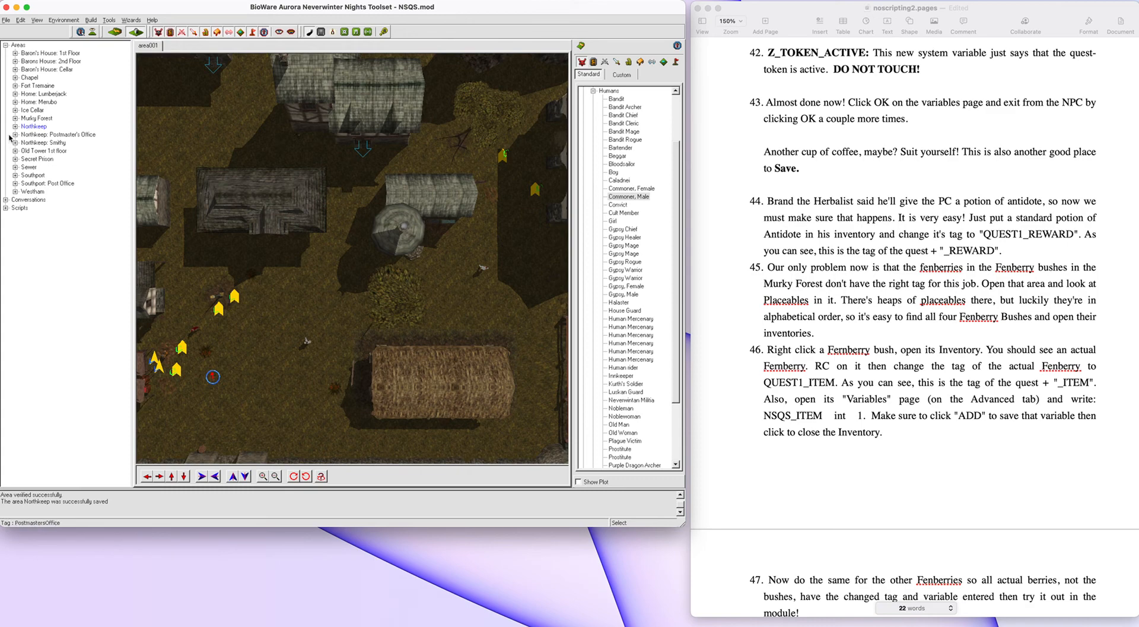
- Open the Murky Forest area for viewing
right_click(39, 118)
click(59, 123)
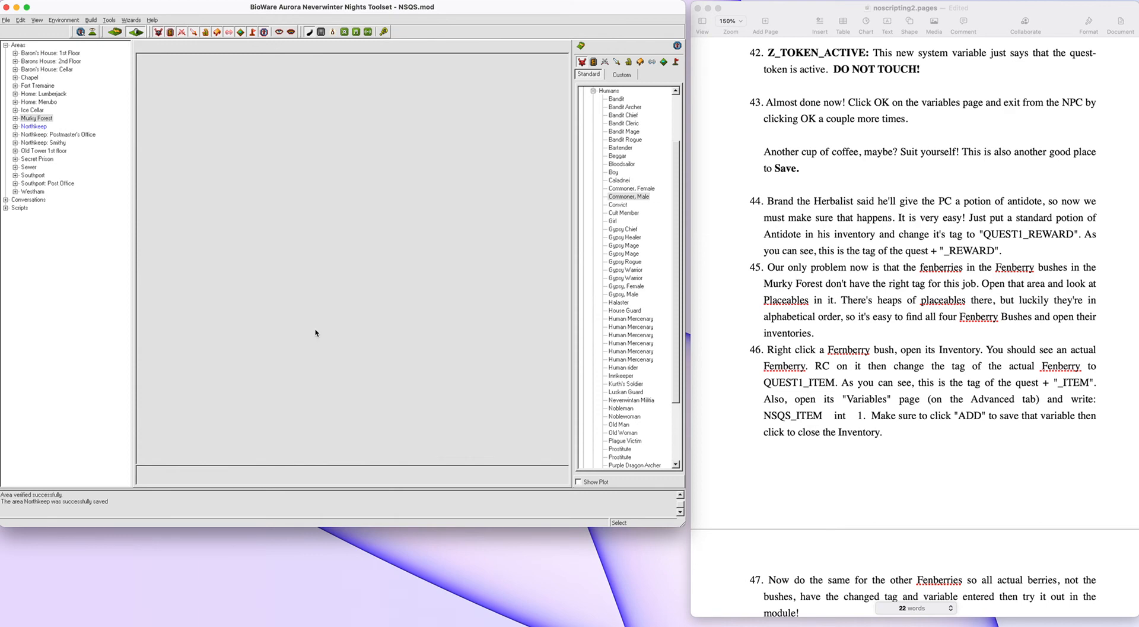
key(Up)
key(Return)
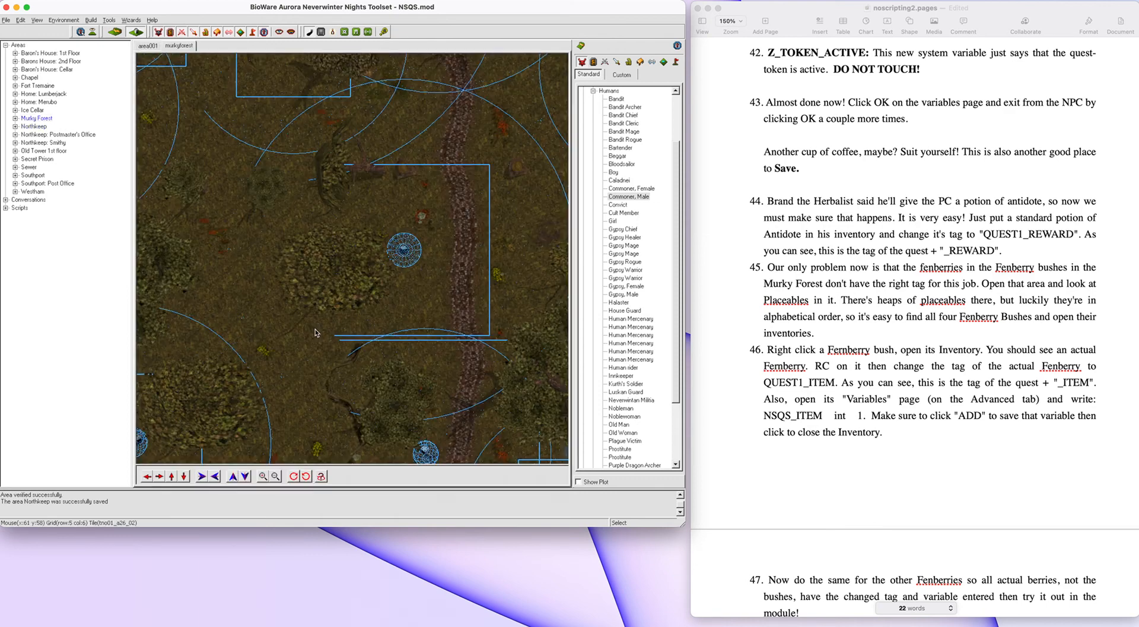
- Find the first Fenberry Bush among Murky Forest's placeables and open its inventory from its properties
click(15, 118)
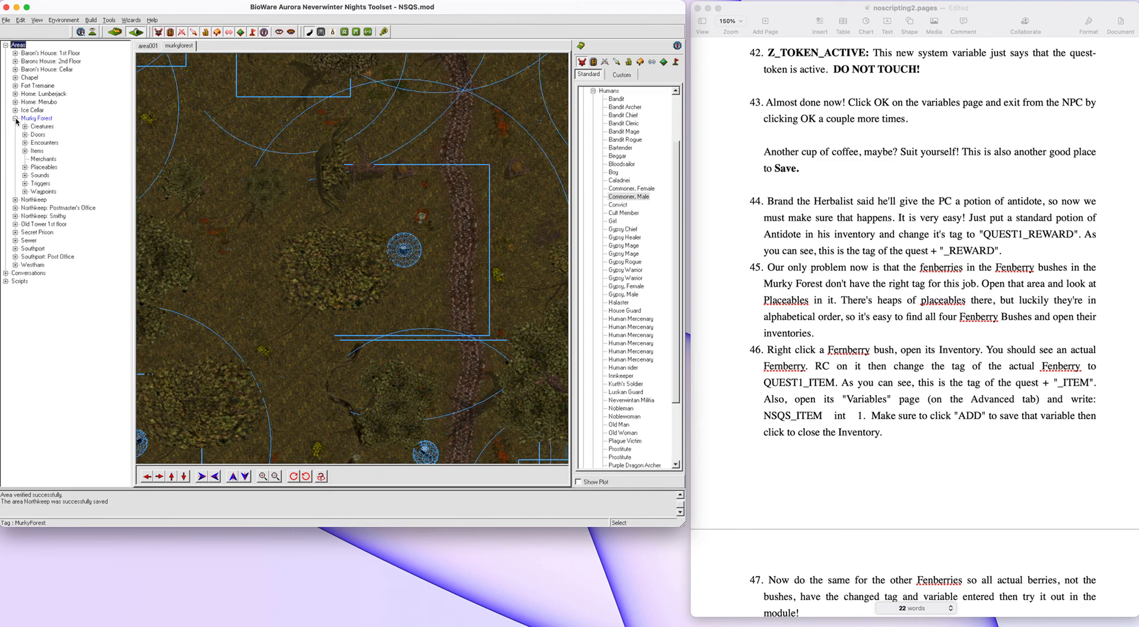
click(25, 167)
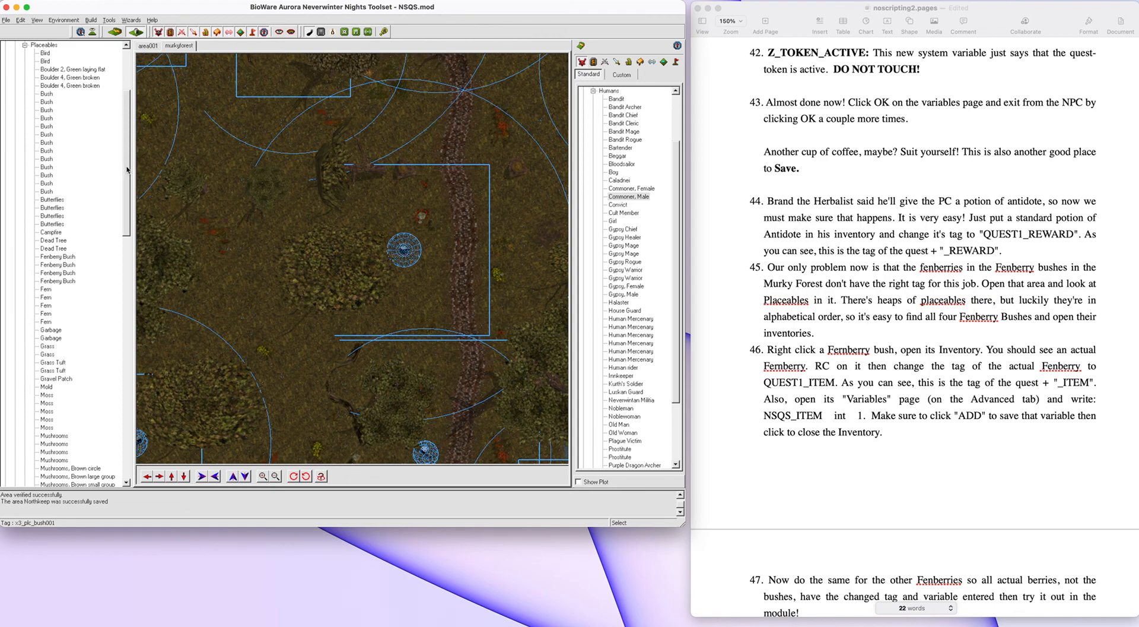
drag(124, 169, 132, 190)
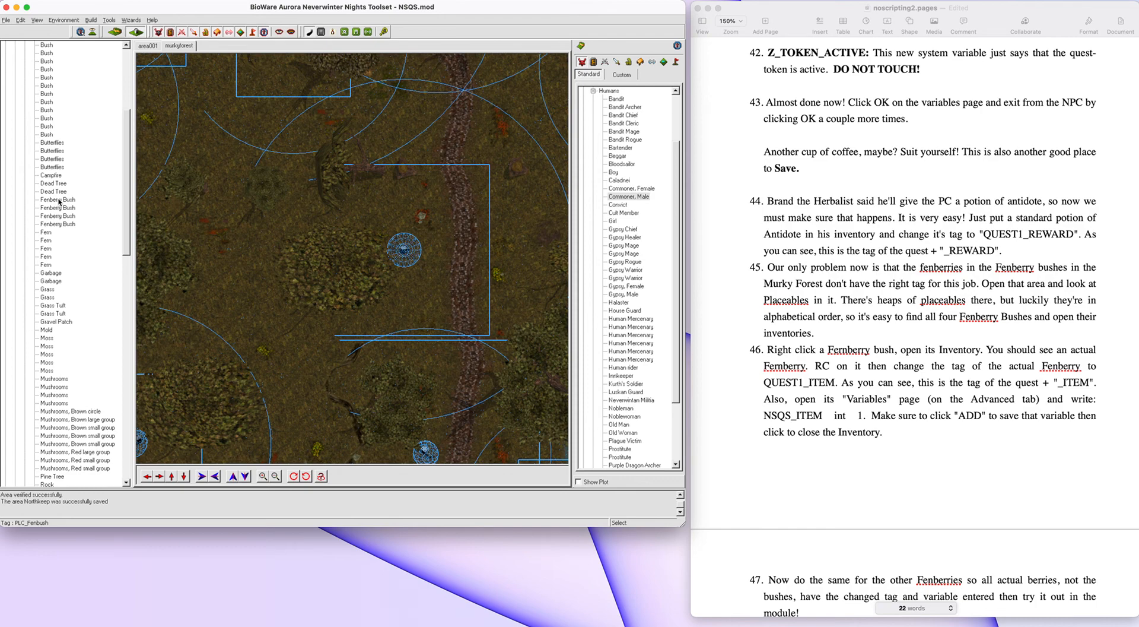
right_click(59, 202)
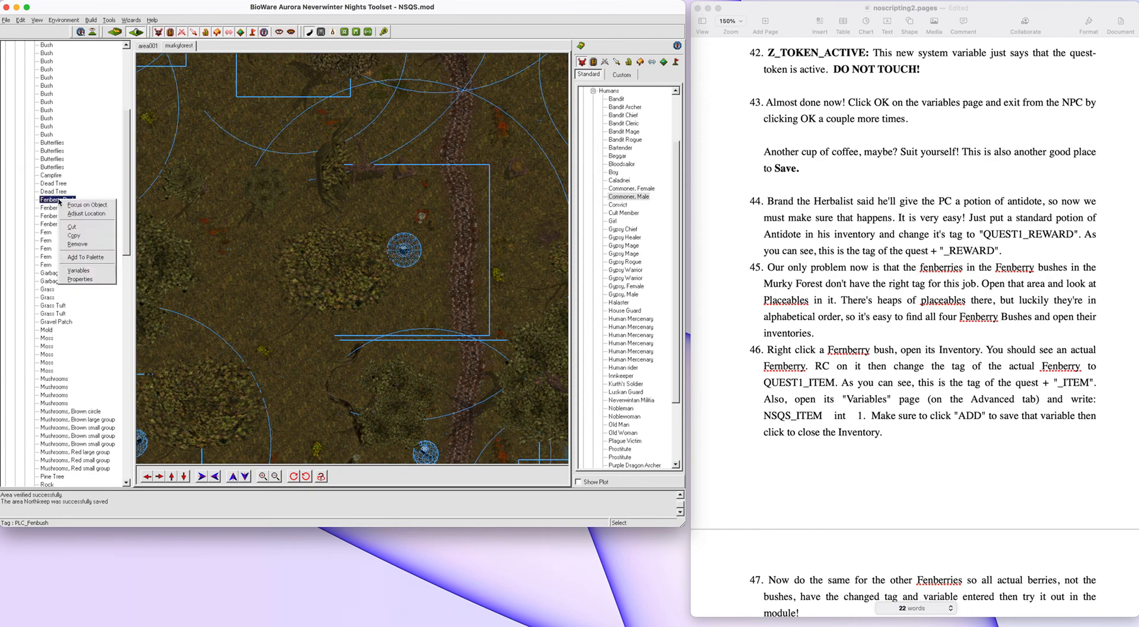
click(80, 279)
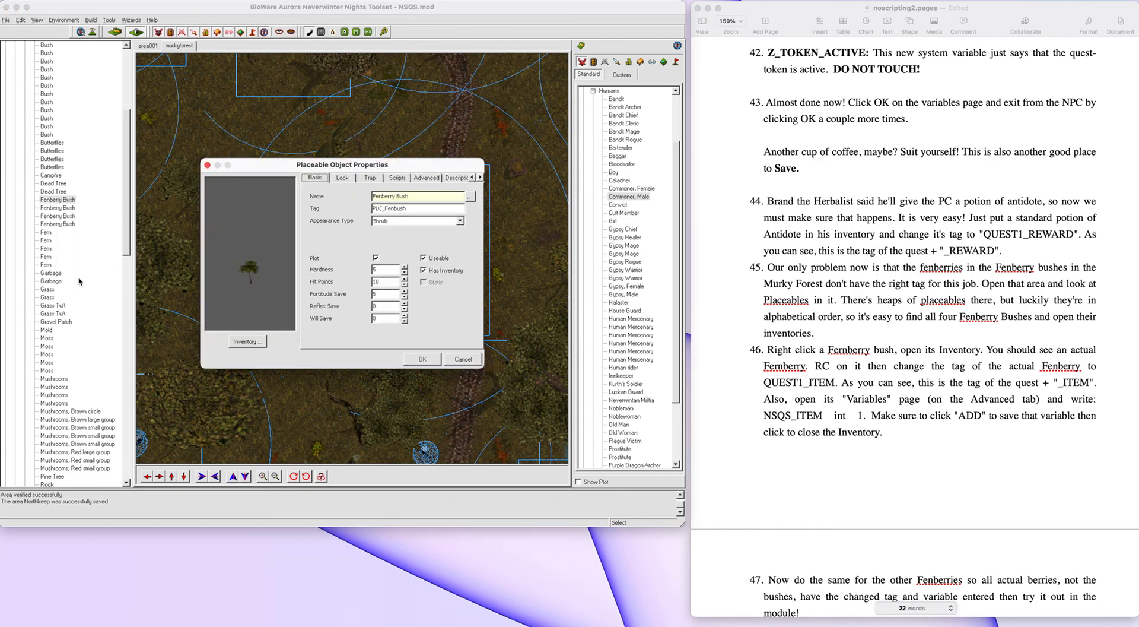
click(246, 341)
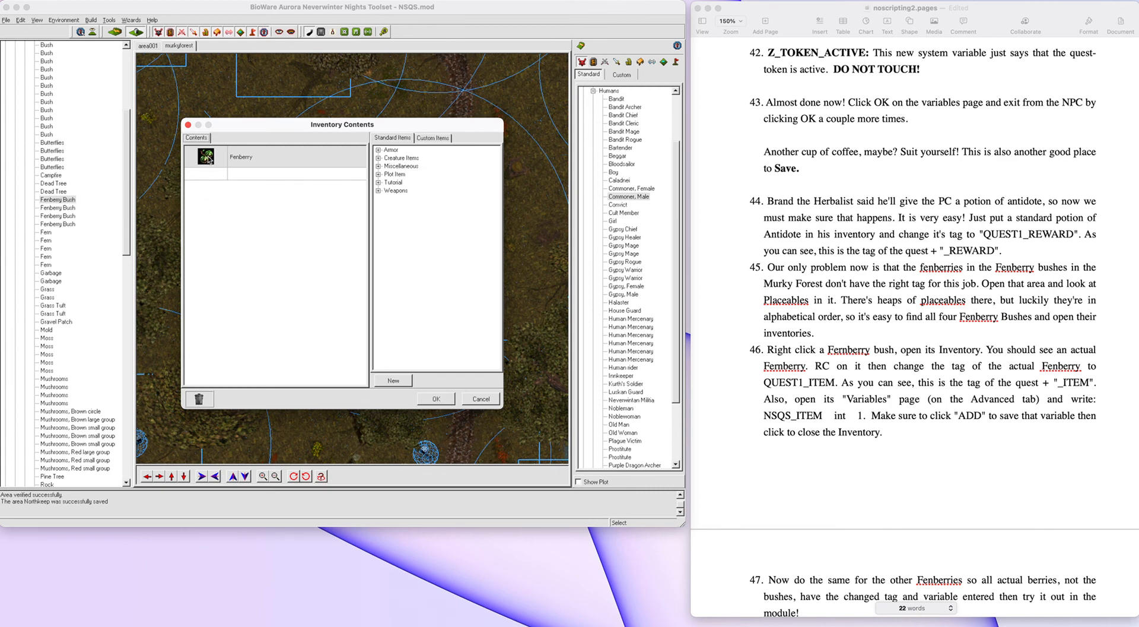
- Change the tag of the Fenberry in the bush's inventory to QUEST1_ITEM and accept the item change
double_click(276, 159)
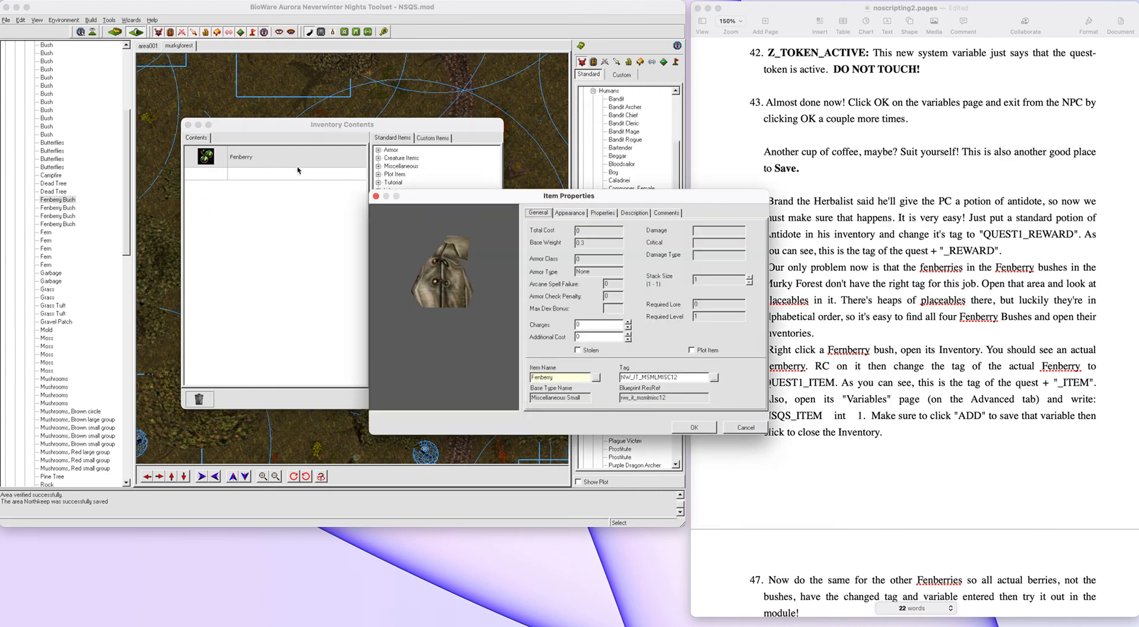
drag(678, 377, 614, 375)
drag(521, 199, 363, 305)
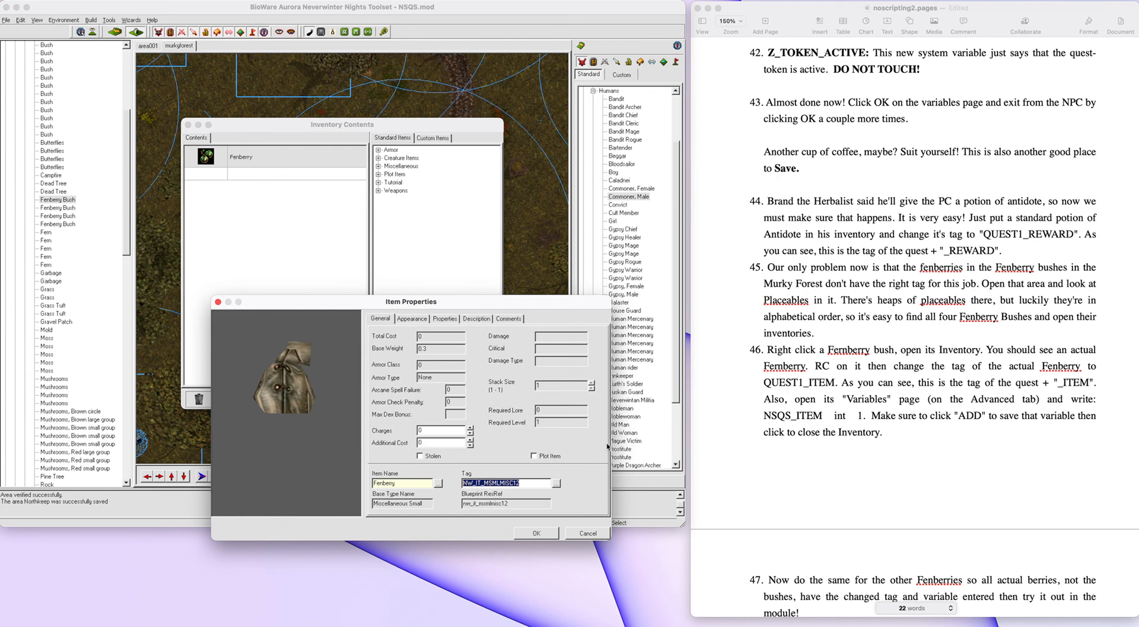
text(QUEST1_ITEM)
key(Return)
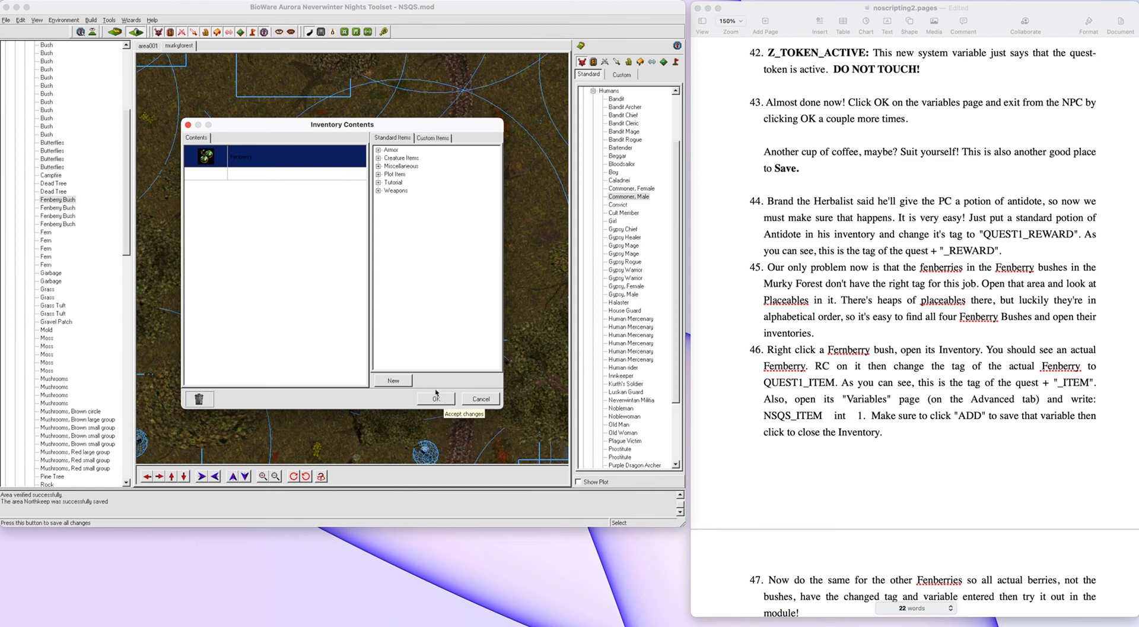
- Add the int variable NSQS_ITEM with value 1 to the Fenberry and accept the item, inventory and bush changes
double_click(264, 164)
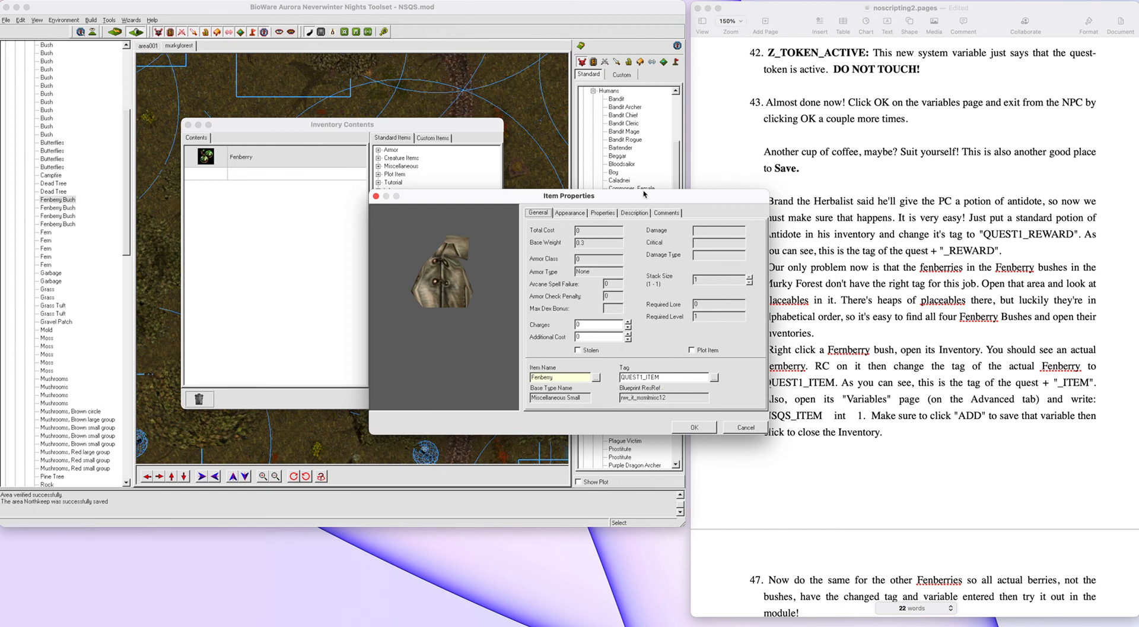
drag(632, 199, 462, 265)
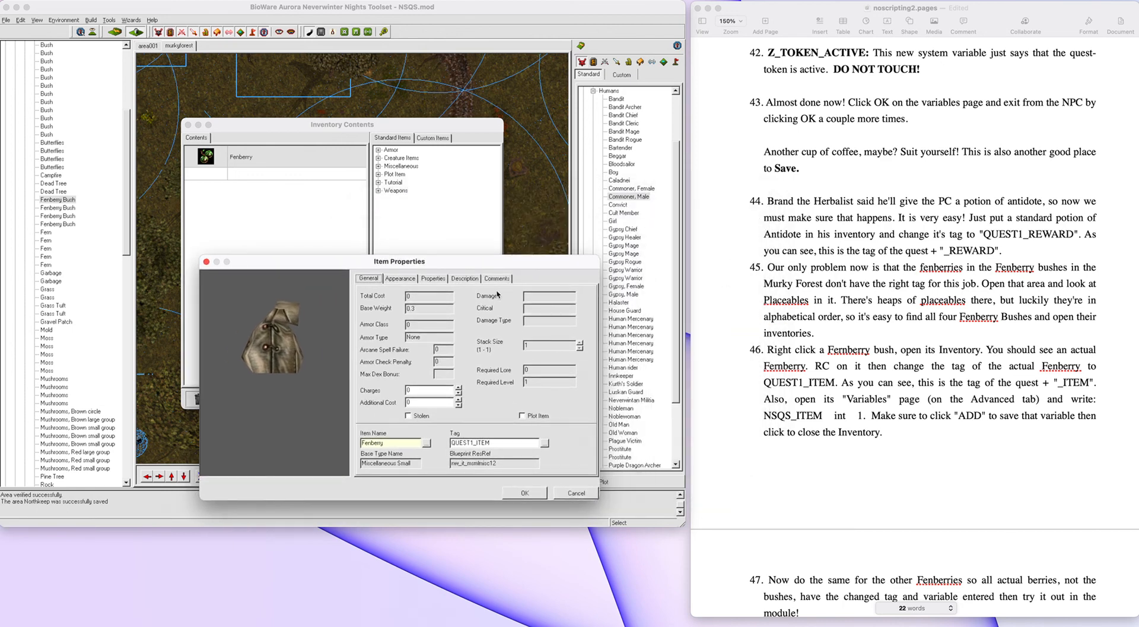
click(470, 279)
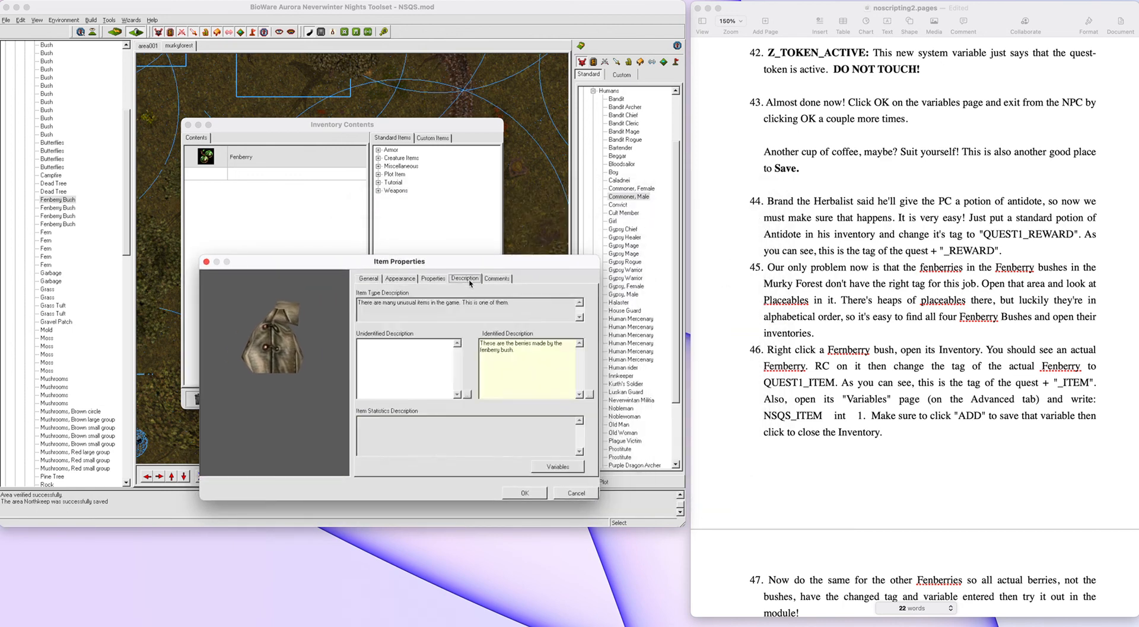
click(550, 467)
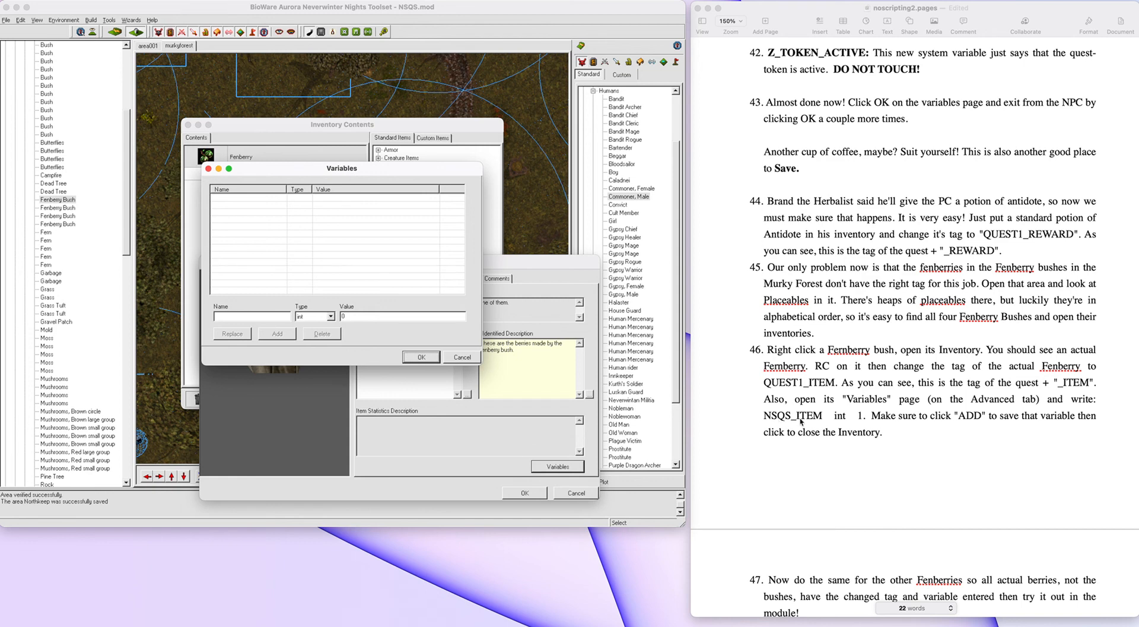
click(273, 316)
text(NSQS_ITEM)
click(275, 336)
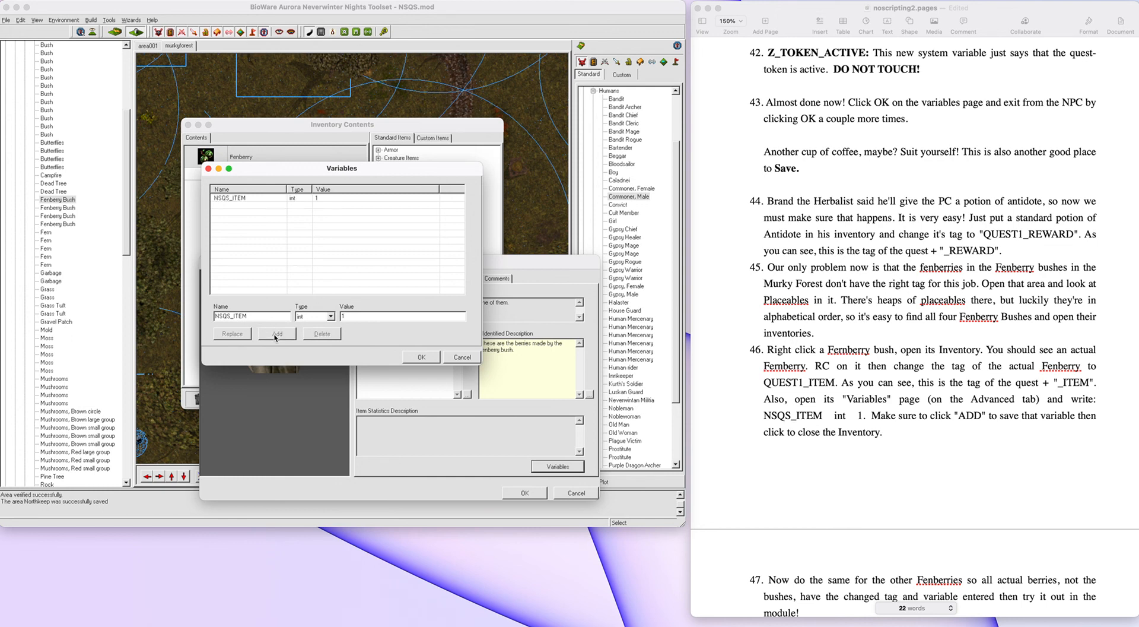
click(421, 357)
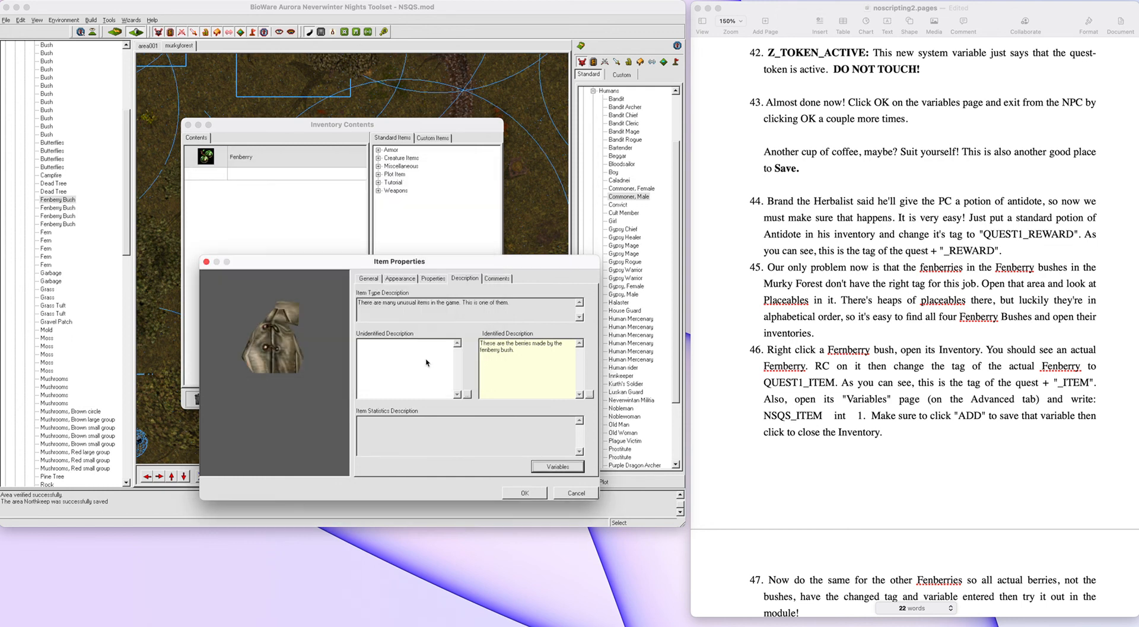
click(525, 493)
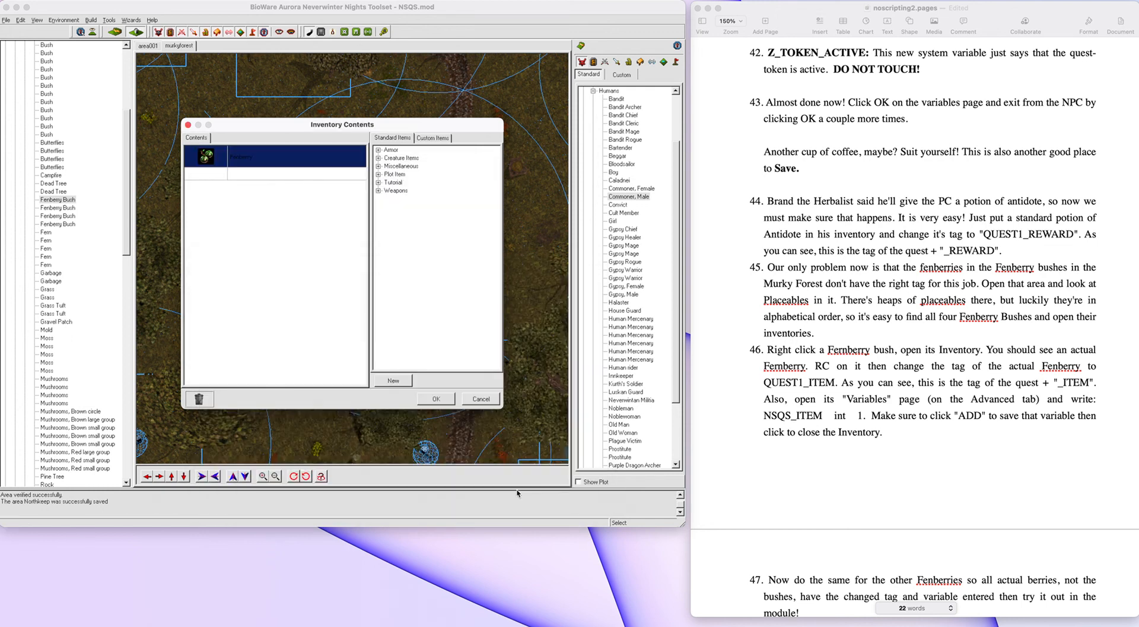
click(432, 399)
click(422, 359)
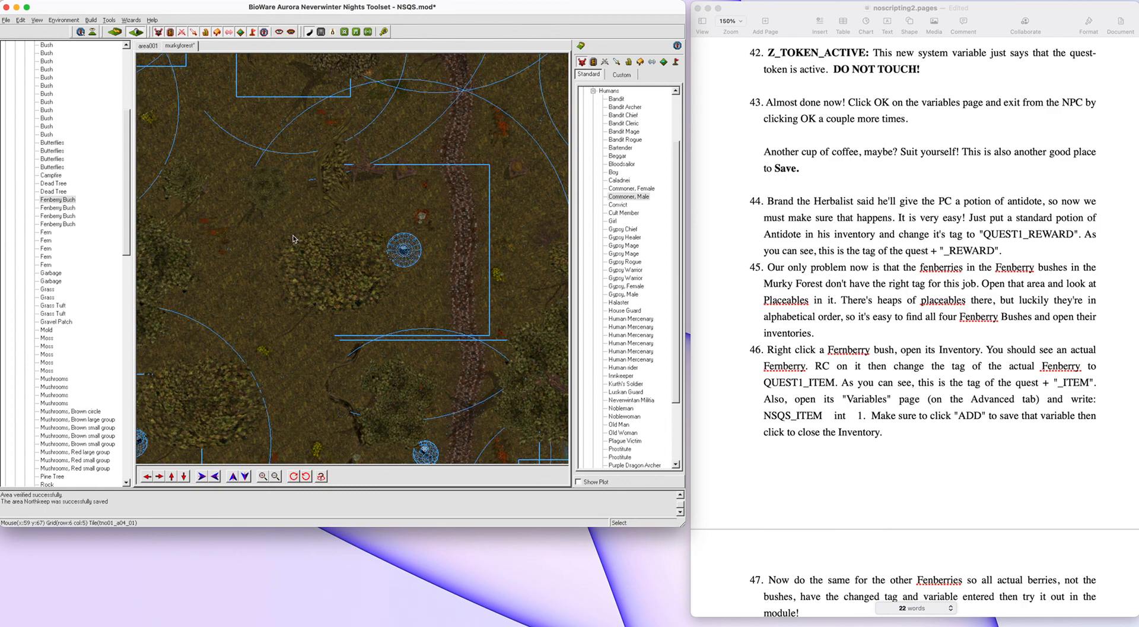
- Read on in the tutorial document to instruction 47 and save the module
scroll(751, 270, down, 4)
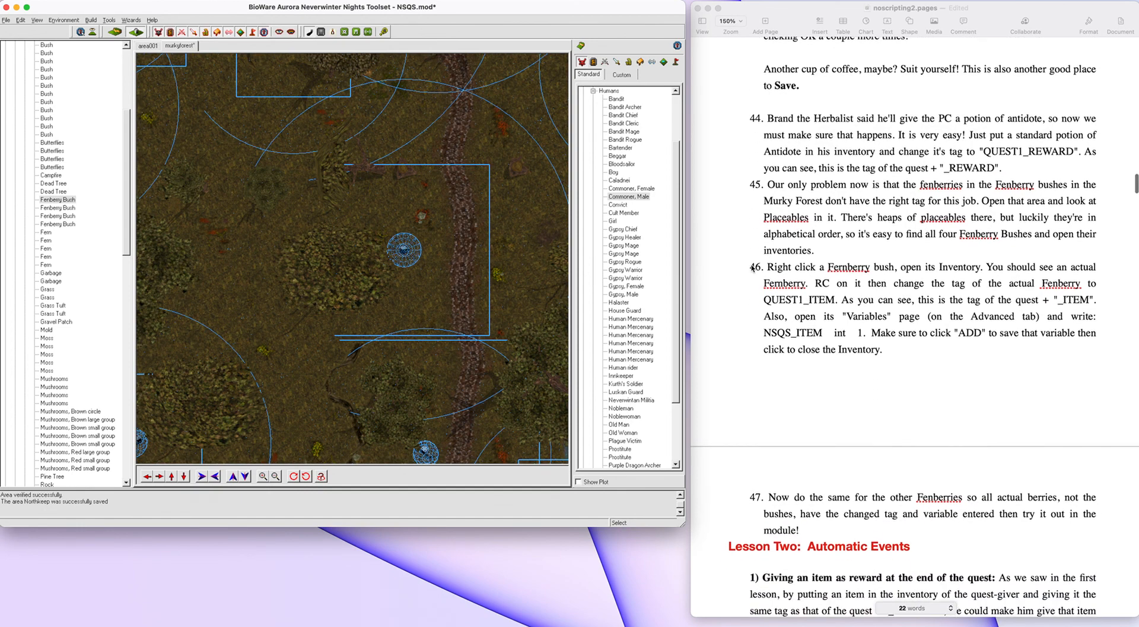
scroll(752, 269, down, 2)
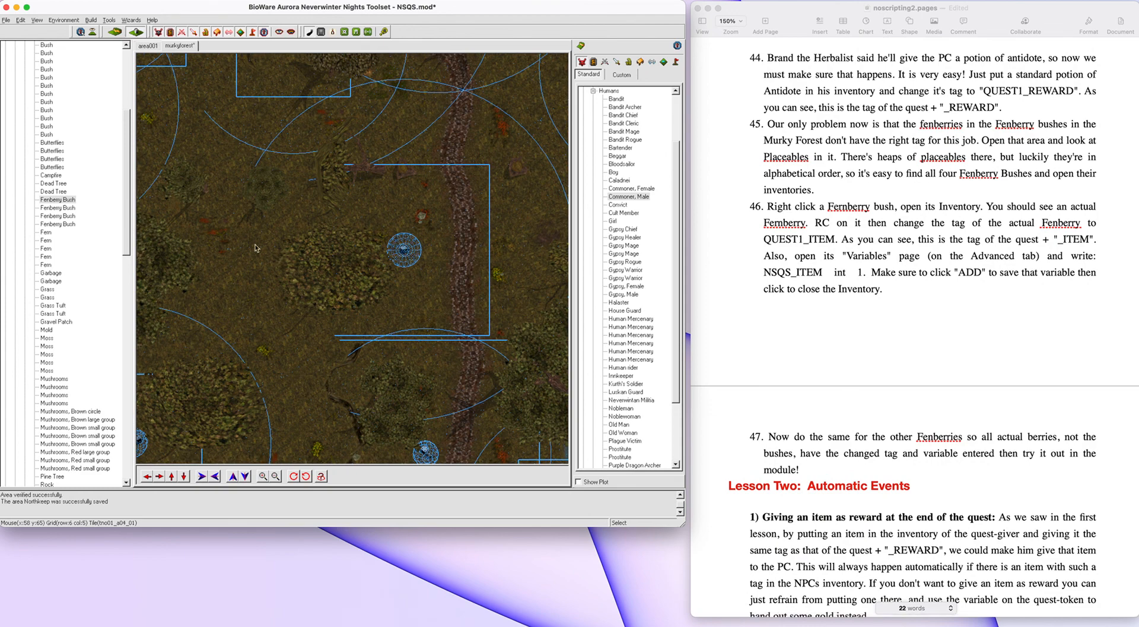
click(6, 19)
click(39, 67)
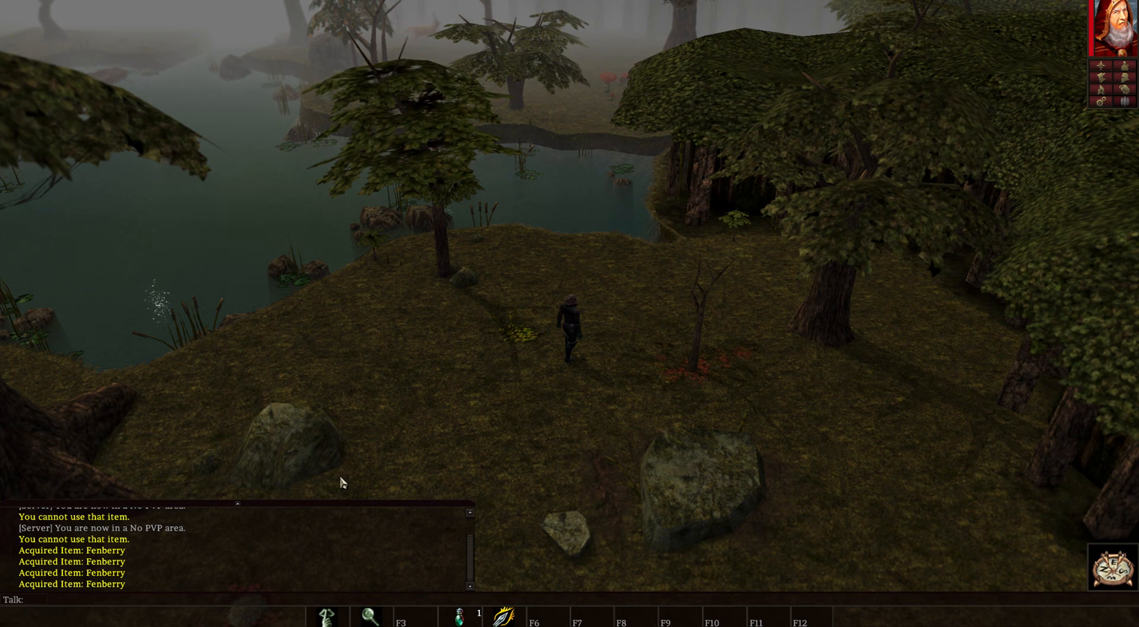
- In the running Neverwinter Nights game, open the character's inventory and drop one of the collected fenberries
key(i)
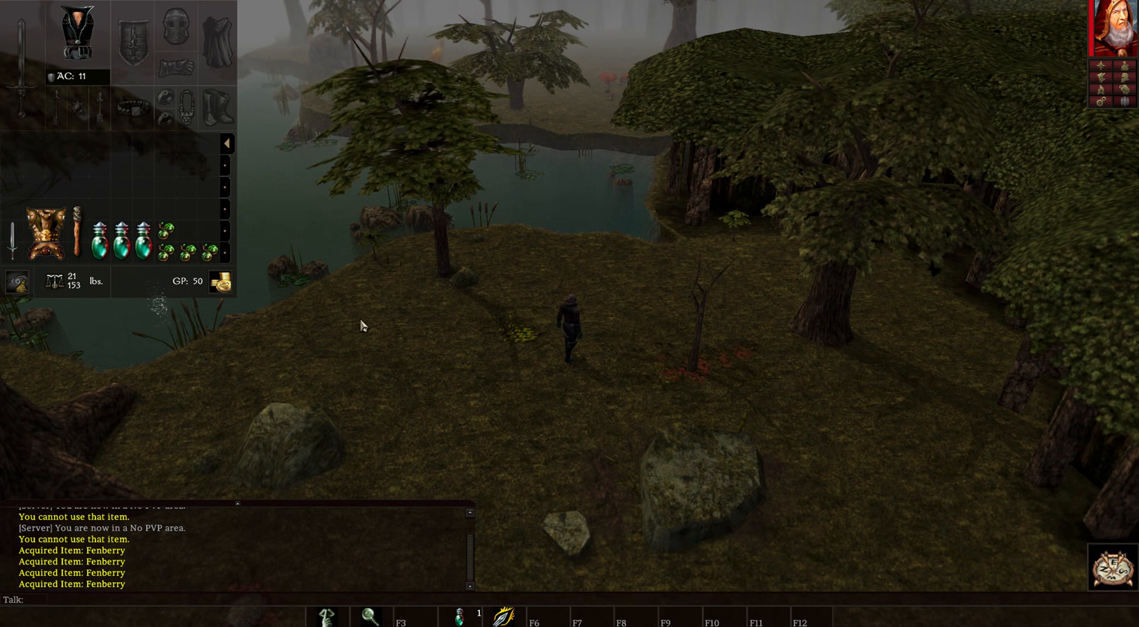
right_click(208, 253)
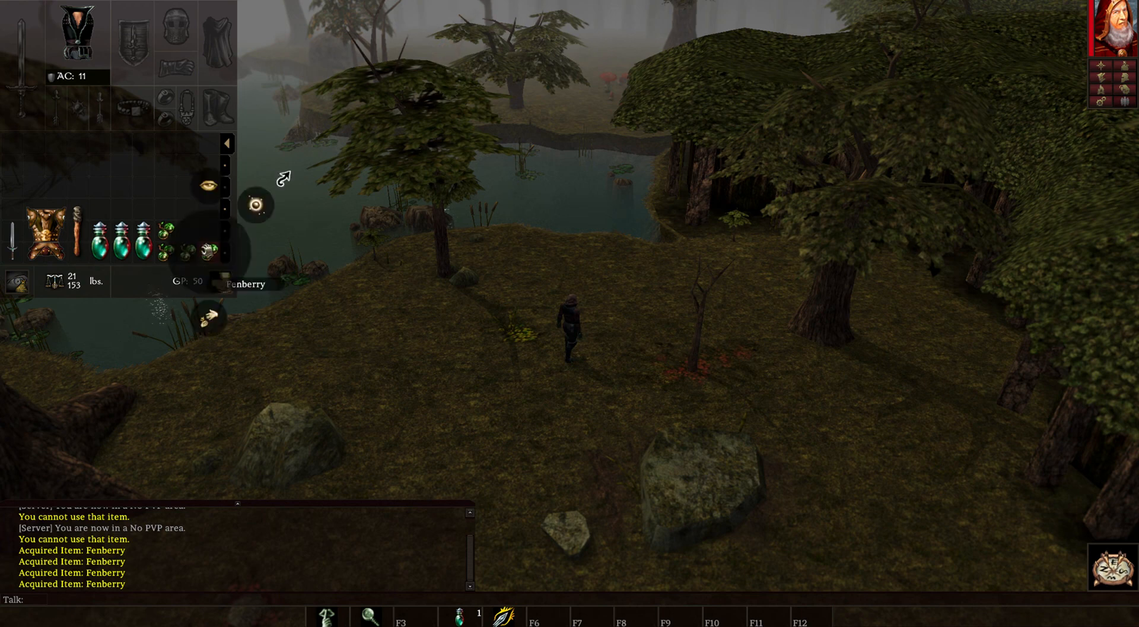
click(204, 313)
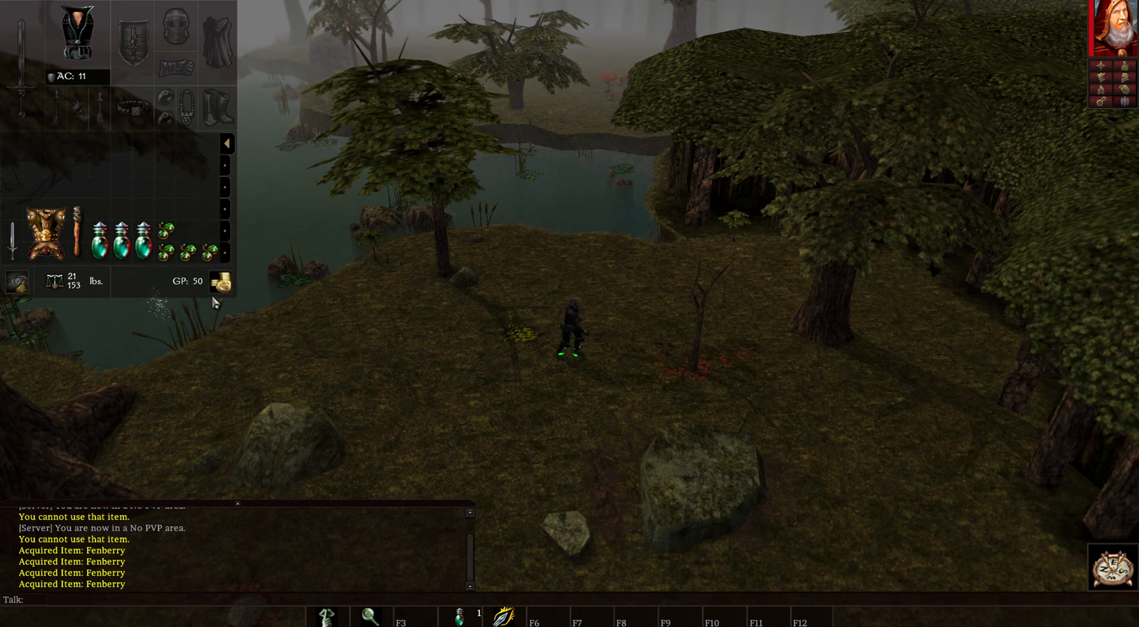